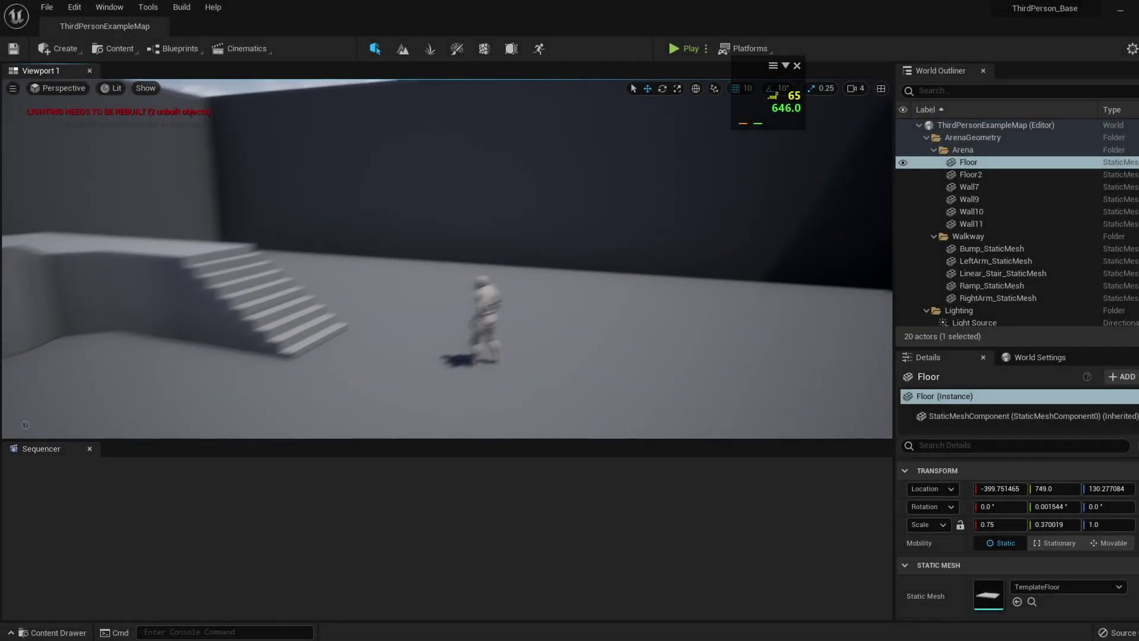
- Create a master sequence with name Sequence, suffix Master, 5 shots and a default duration of 5.0 s
{"action": "left_click", "coordinate": [227, 49]}
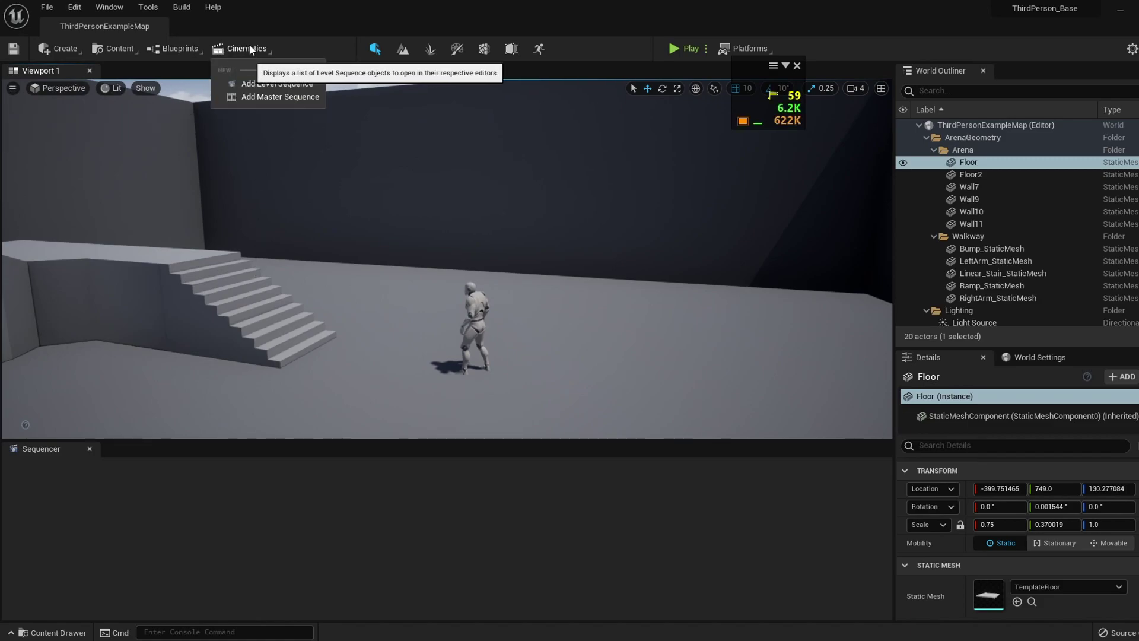
{"action": "left_click", "coordinate": [295, 98]}
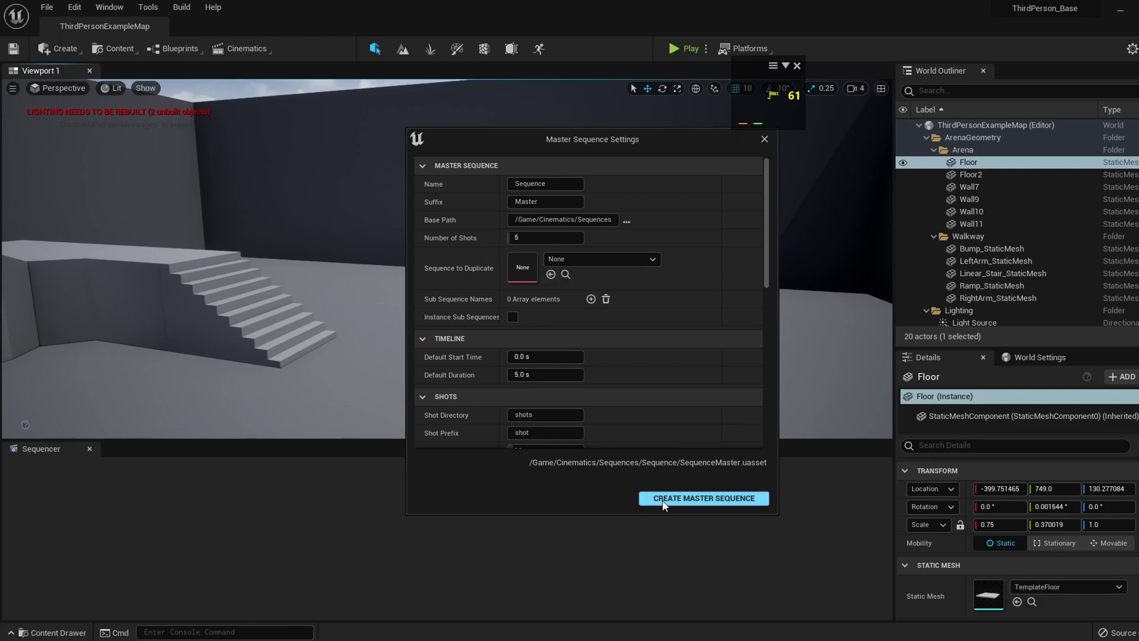
{"action": "left_click", "coordinate": [662, 500]}
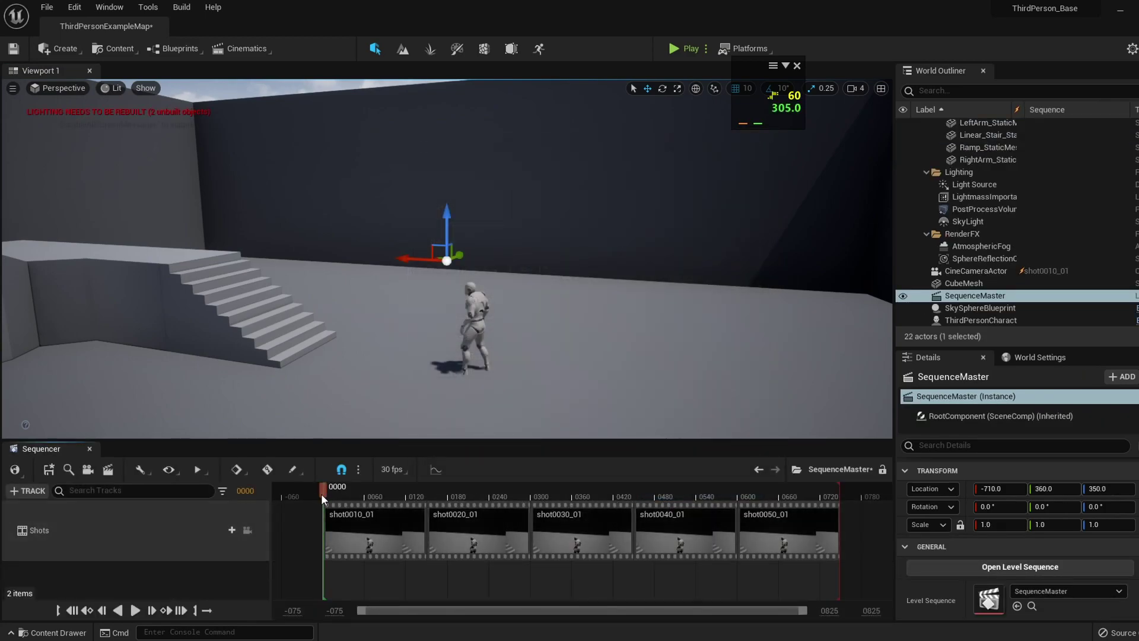
- Preview the master sequence by scrubbing through its shots and playing it forwards and backwards
{"action": "left_click_drag", "start_coordinate": [322, 494], "coordinate": [509, 496]}
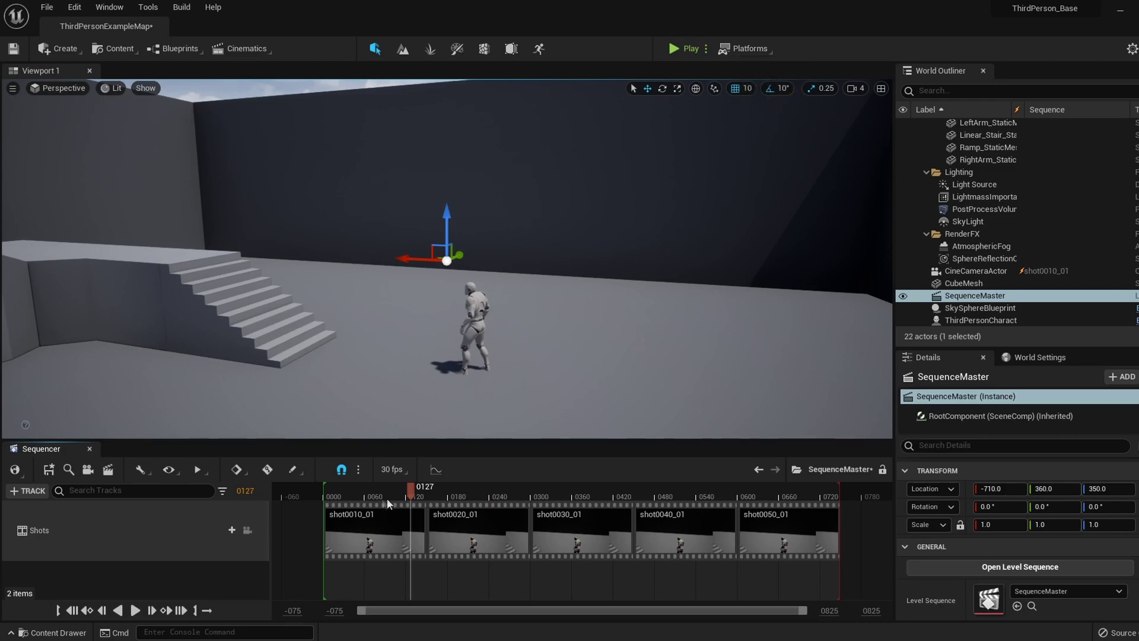
{"action": "left_click_drag", "start_coordinate": [352, 491], "coordinate": [348, 492]}
{"action": "mouse_move", "coordinate": [354, 361]}
{"action": "left_mouse_down"}
{"action": "mouse_move", "coordinate": [344, 360]}
{"action": "mouse_move", "coordinate": [352, 320]}
{"action": "mouse_move", "coordinate": [350, 363]}
{"action": "left_mouse_up"}
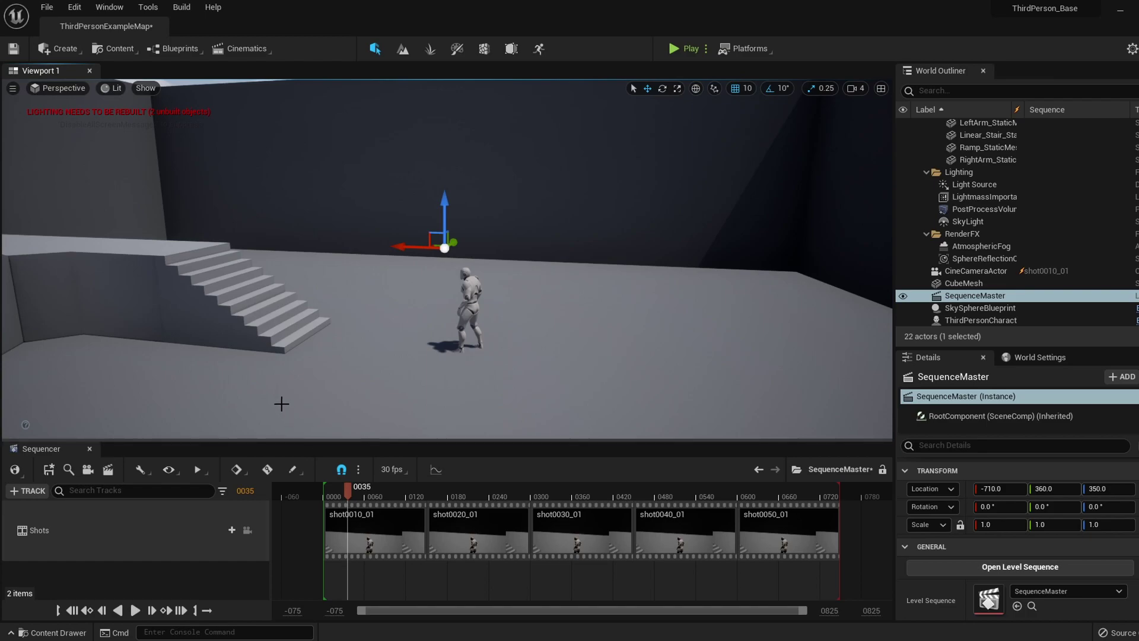
{"action": "right_click", "coordinate": [961, 301]}
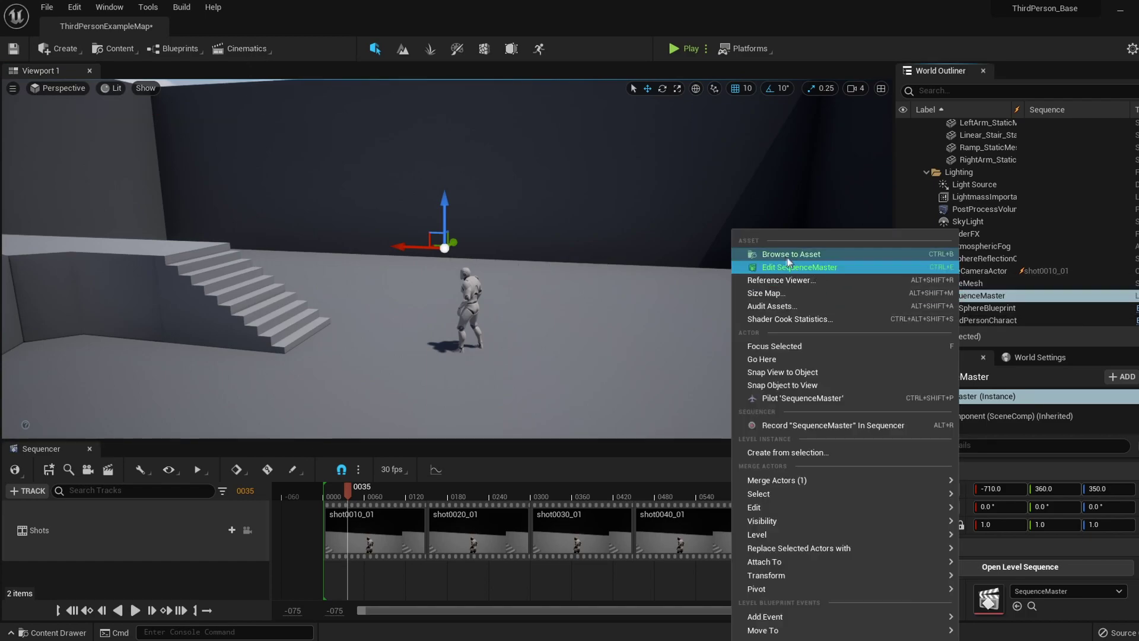
{"action": "left_click", "coordinate": [237, 48]}
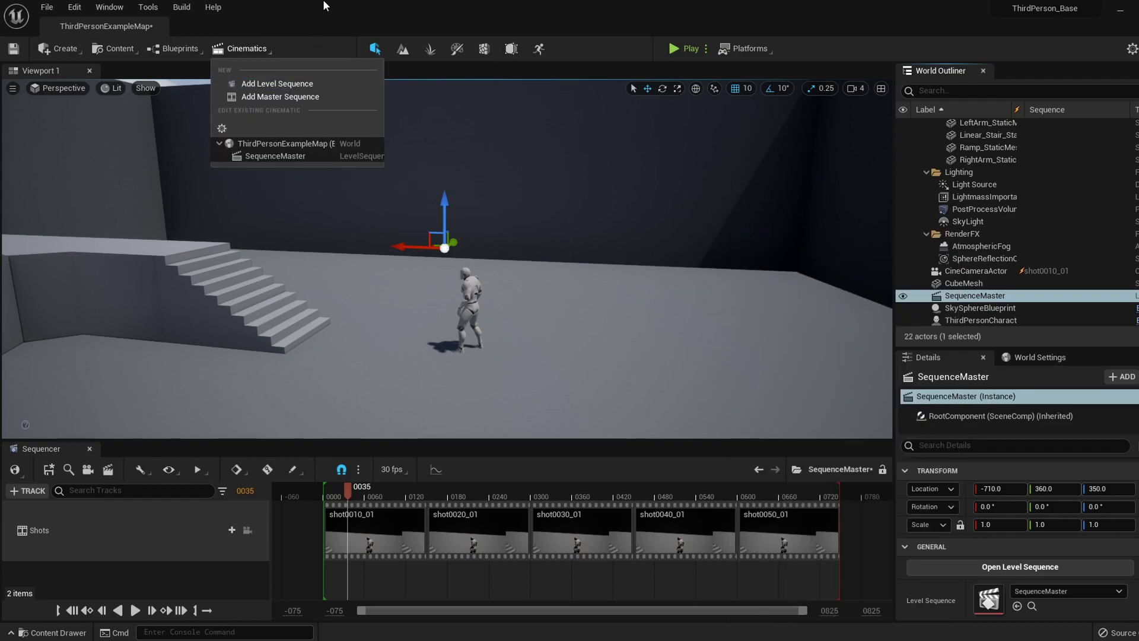
{"action": "left_click_drag", "start_coordinate": [377, 205], "coordinate": [344, 169]}
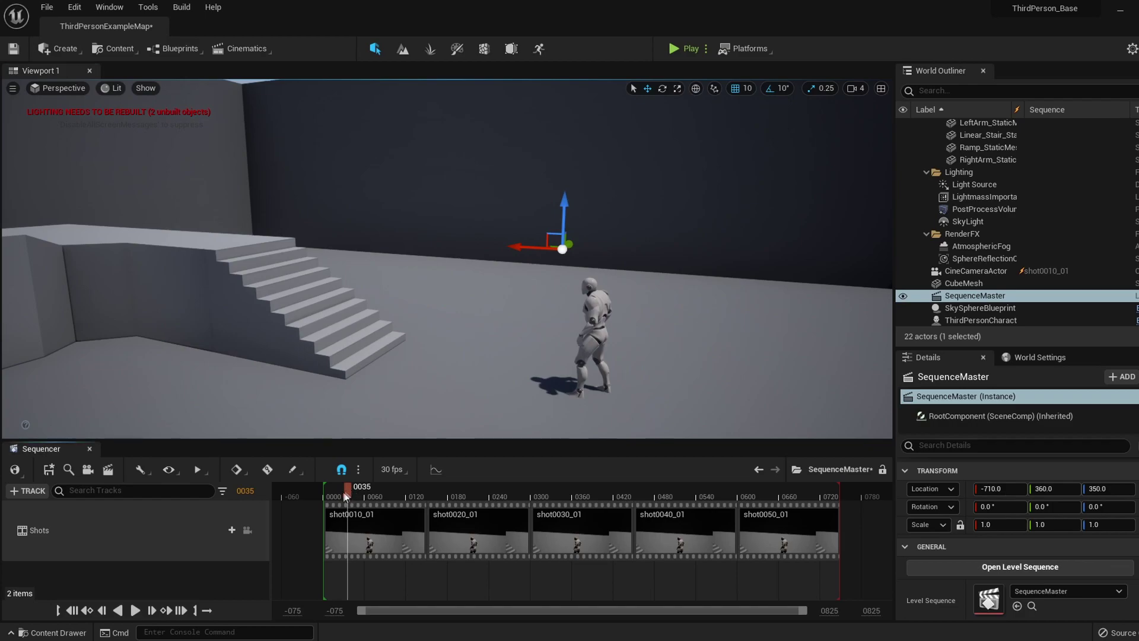
{"action": "left_click_drag", "start_coordinate": [641, 517], "coordinate": [372, 513]}
{"action": "key", "text": "space"}
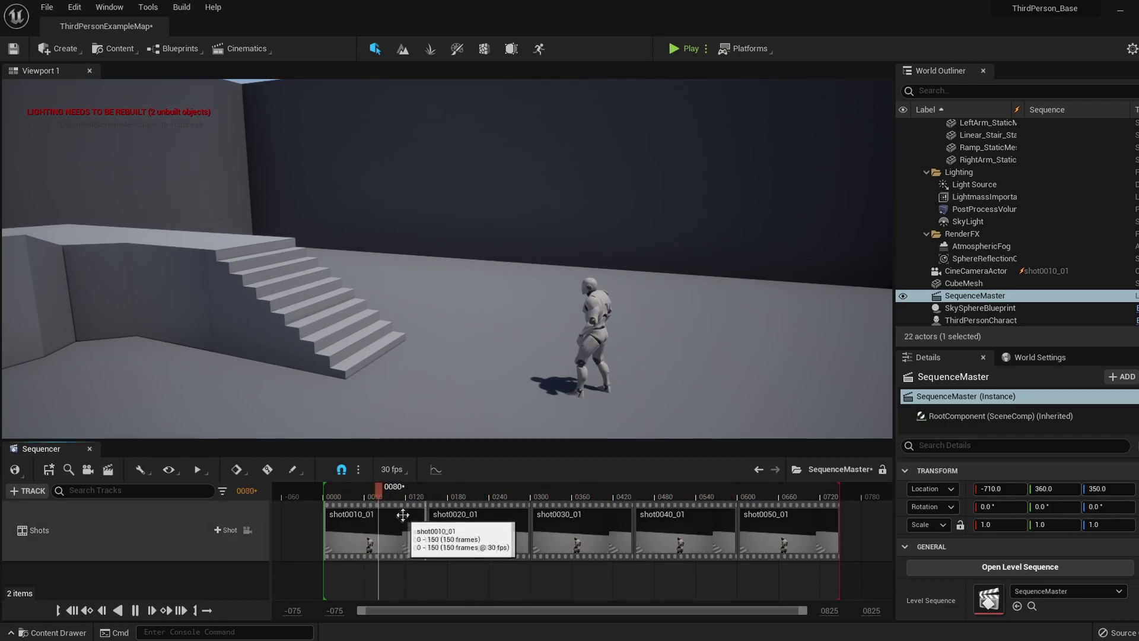
{"action": "left_click", "coordinate": [137, 612]}
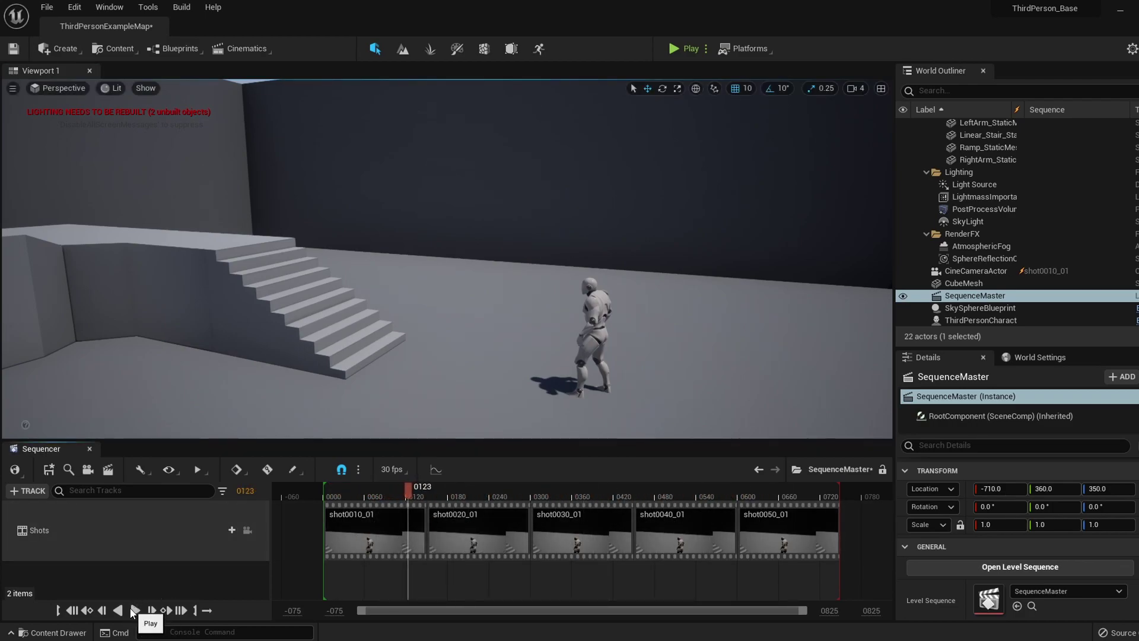
{"action": "left_click", "coordinate": [119, 611]}
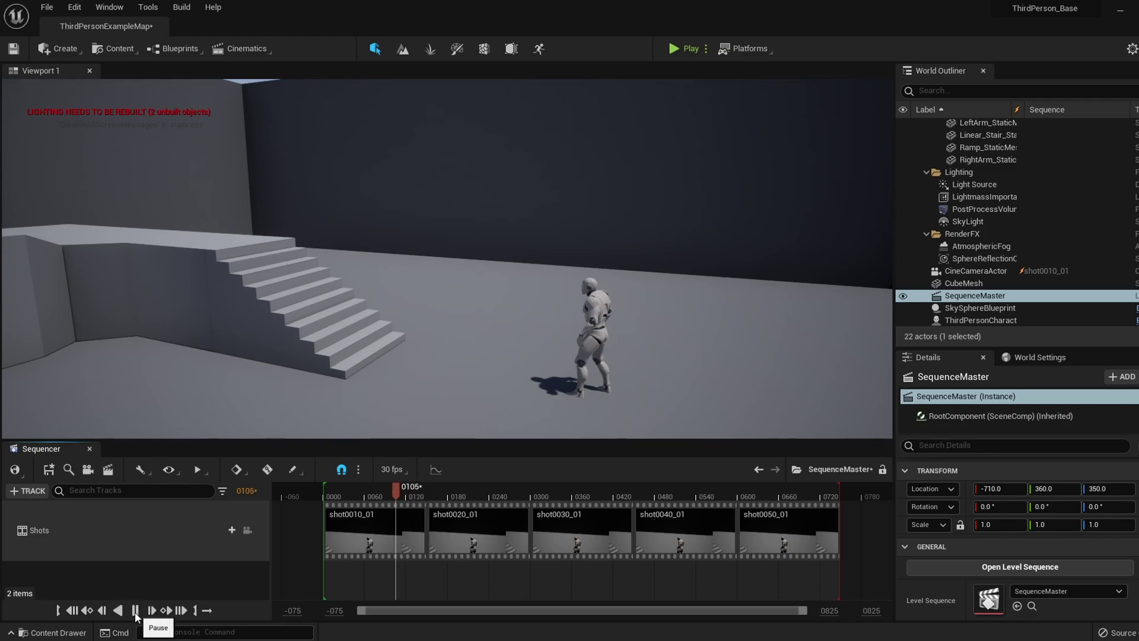
{"action": "left_click", "coordinate": [135, 611]}
- Set the sequence display rate to 60 fps and show the timeline time as Seconds
{"action": "left_click", "coordinate": [404, 471]}
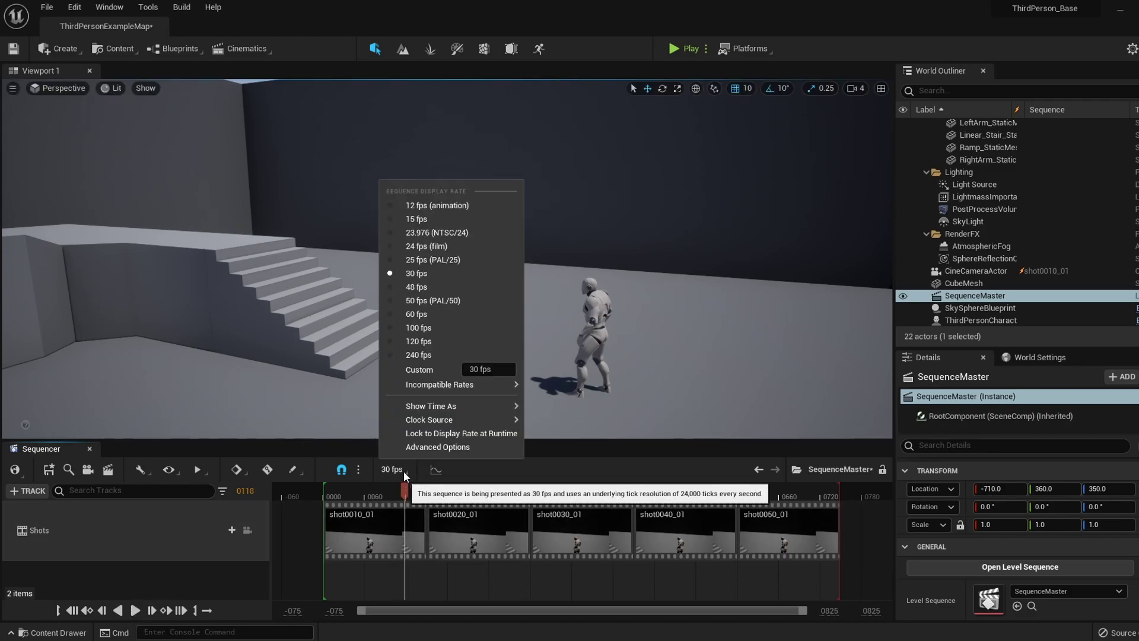
{"action": "left_click", "coordinate": [446, 313]}
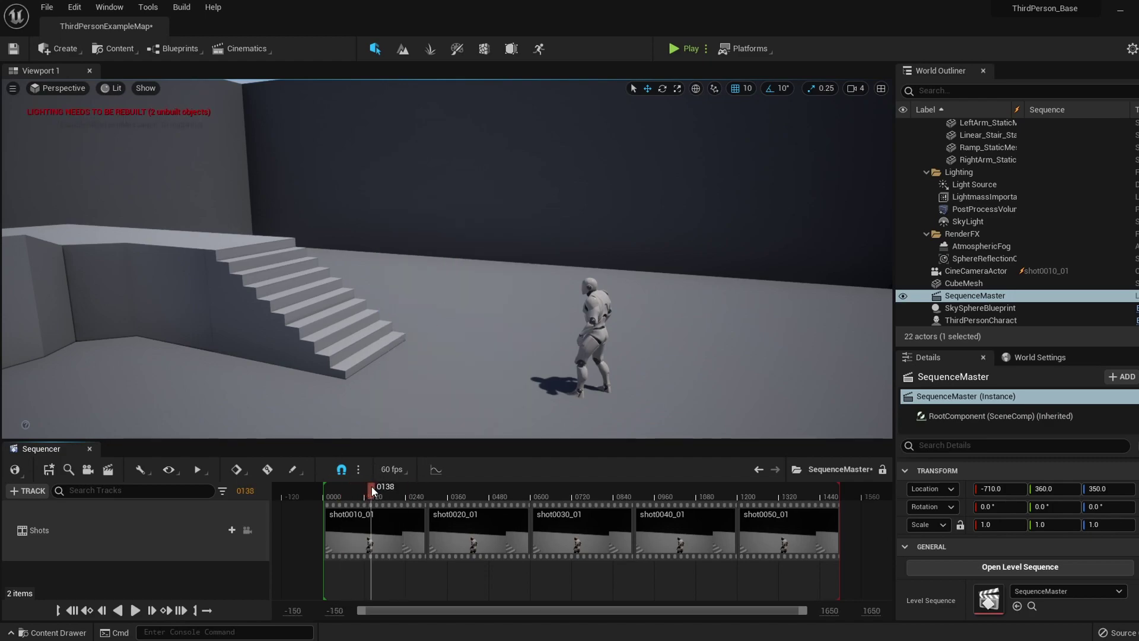
{"action": "left_click", "coordinate": [402, 471]}
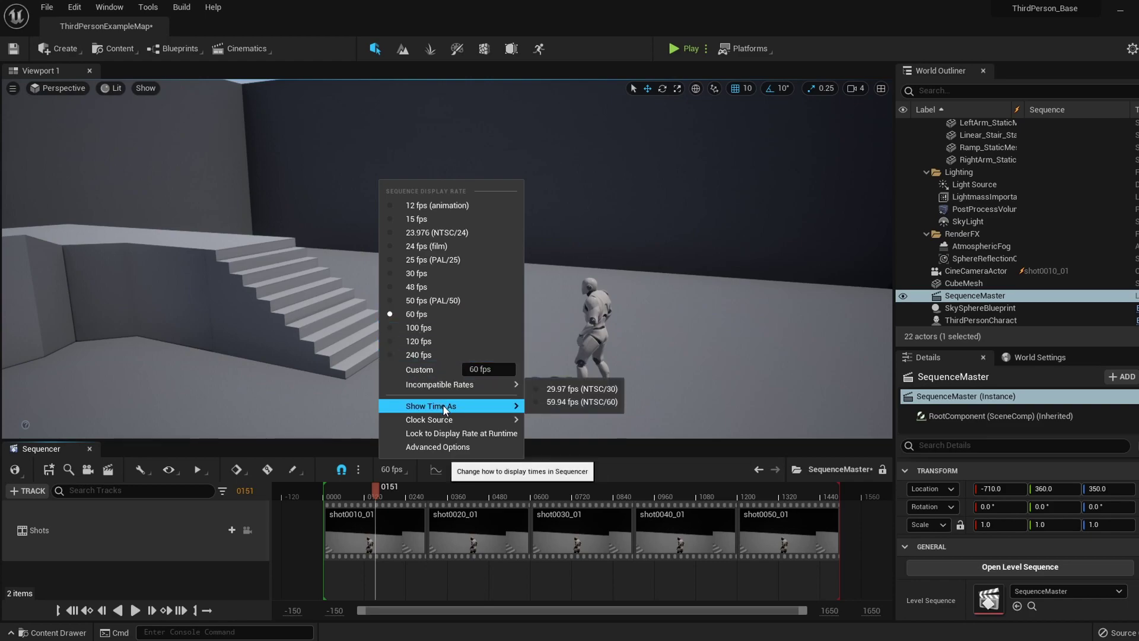
{"action": "mouse_move", "coordinate": [443, 406]}
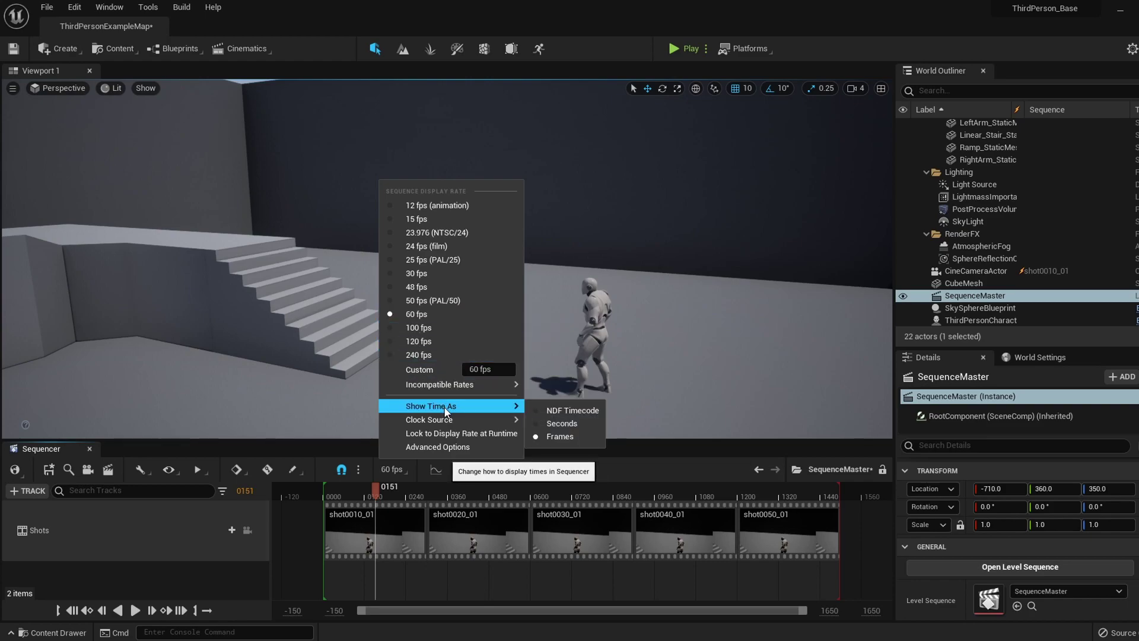
{"action": "left_click", "coordinate": [560, 423]}
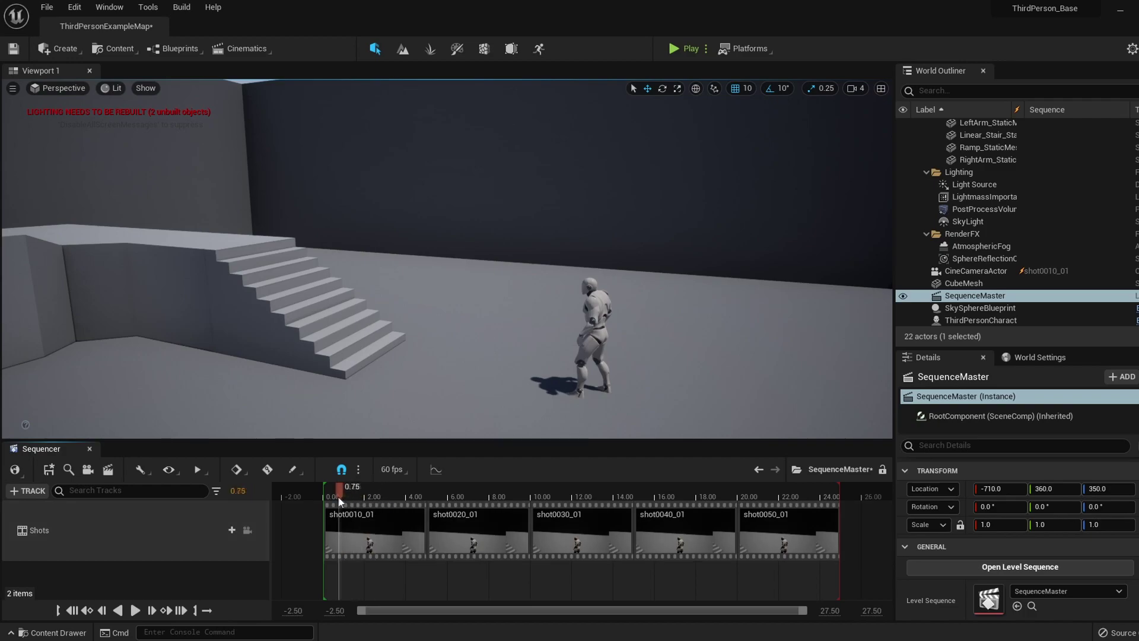
{"action": "left_click_drag", "start_coordinate": [337, 495], "coordinate": [356, 513]}
- Open shot0010_01 for editing in an enlarged Sequencer and select its CineCameraActor track
{"action": "double_click", "coordinate": [356, 513]}
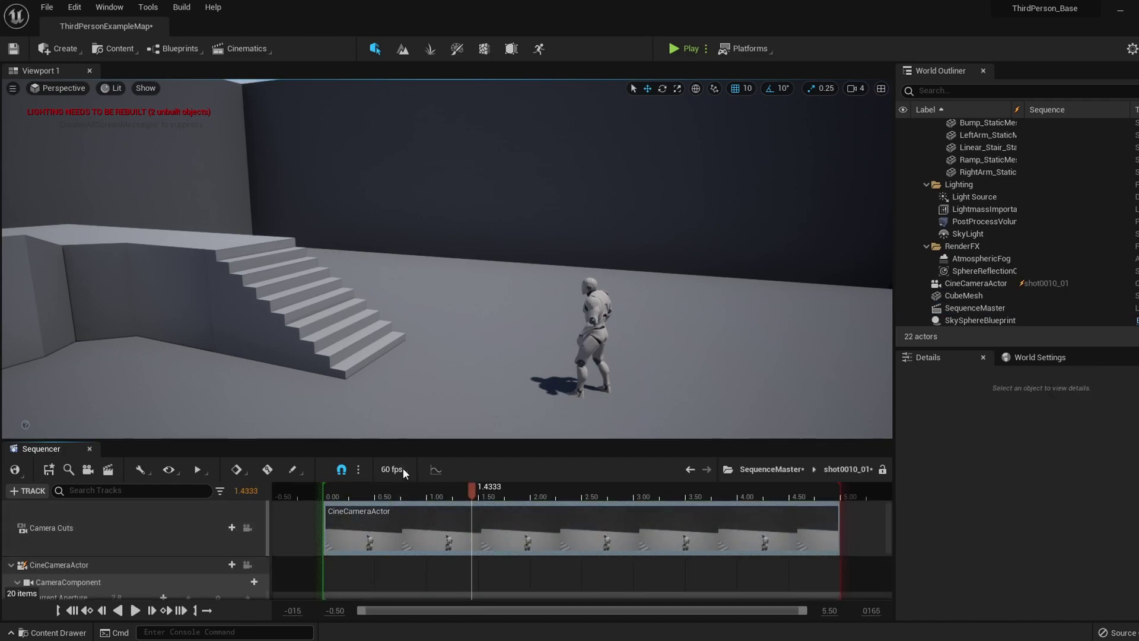
{"action": "left_click_drag", "start_coordinate": [392, 441], "coordinate": [402, 347]}
{"action": "left_click", "coordinate": [128, 433]}
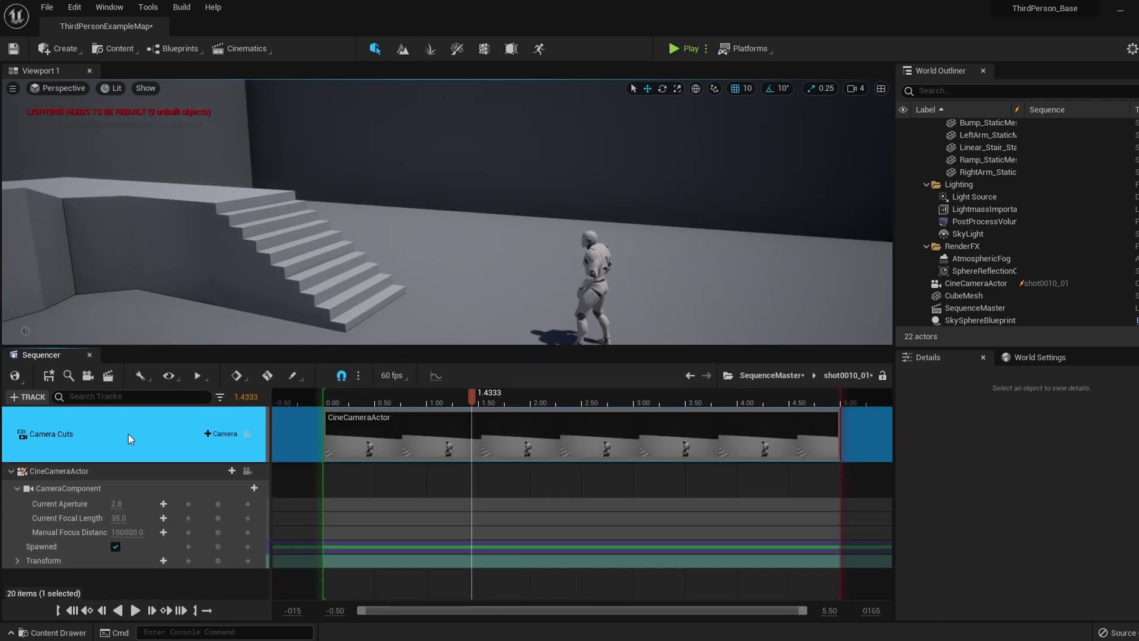
{"action": "left_click_drag", "start_coordinate": [335, 406], "coordinate": [374, 407]}
{"action": "left_click_drag", "start_coordinate": [464, 415], "coordinate": [468, 414]}
{"action": "left_click", "coordinate": [134, 473]}
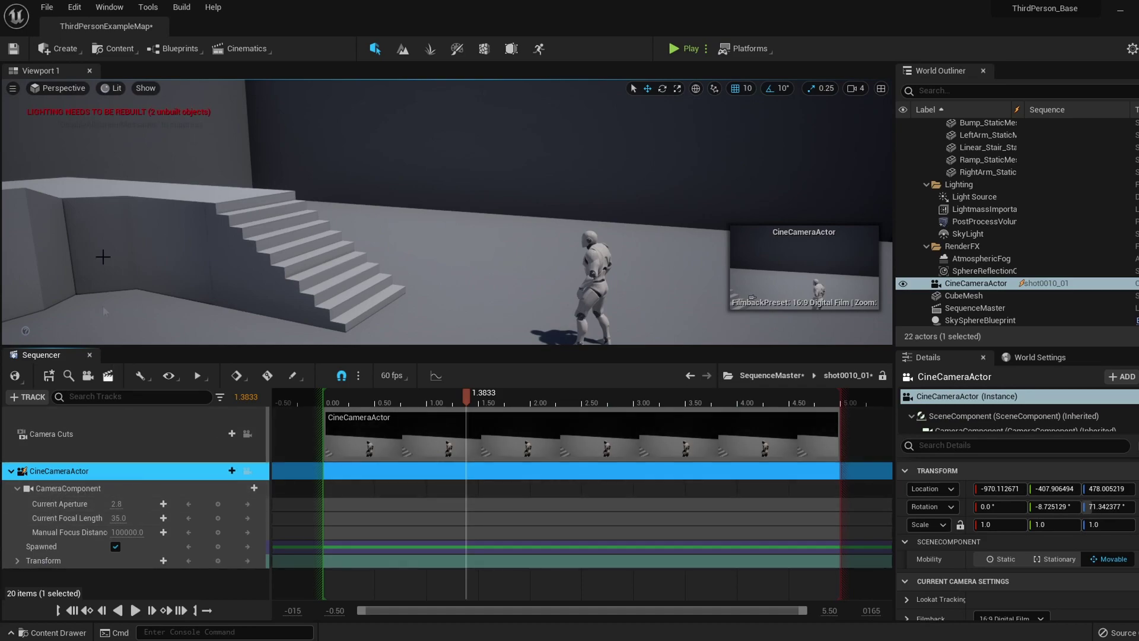
- Change the viewport layout to two side-by-side panes and give the viewports more height
{"action": "left_click", "coordinate": [13, 88]}
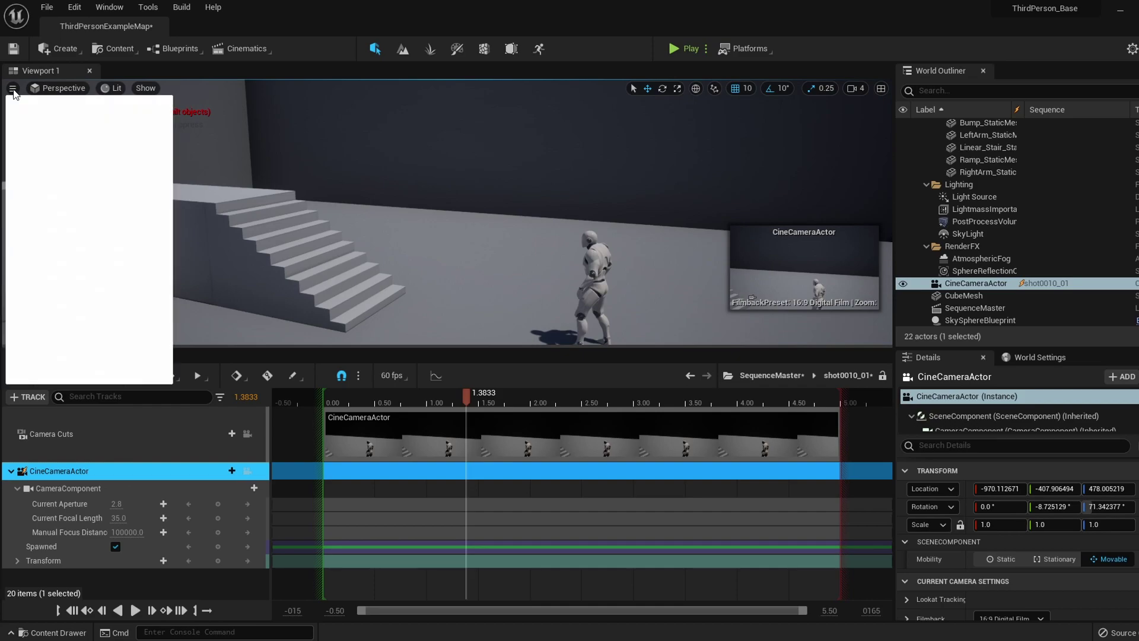
{"action": "mouse_move", "coordinate": [84, 359]}
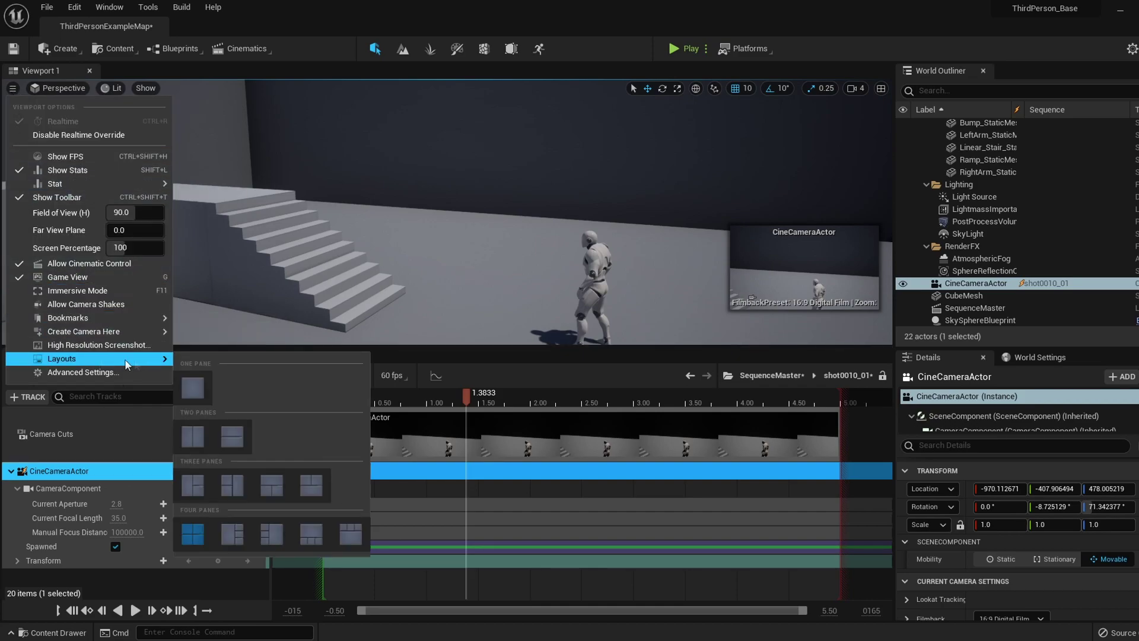
{"action": "left_click", "coordinate": [191, 435]}
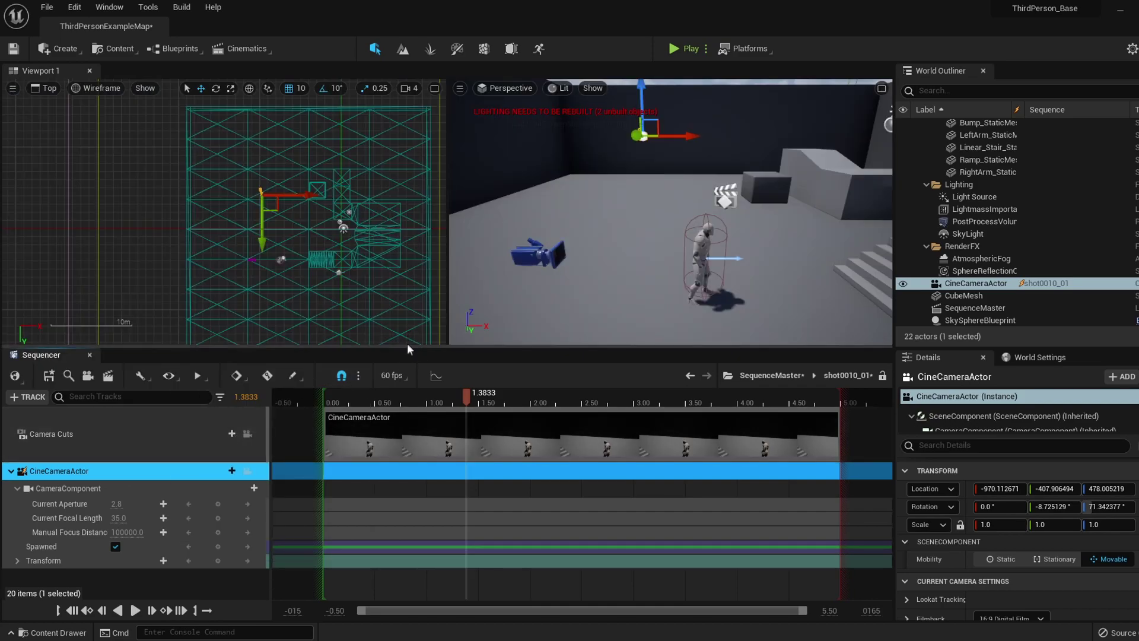
{"action": "left_click_drag", "start_coordinate": [407, 347], "coordinate": [395, 376]}
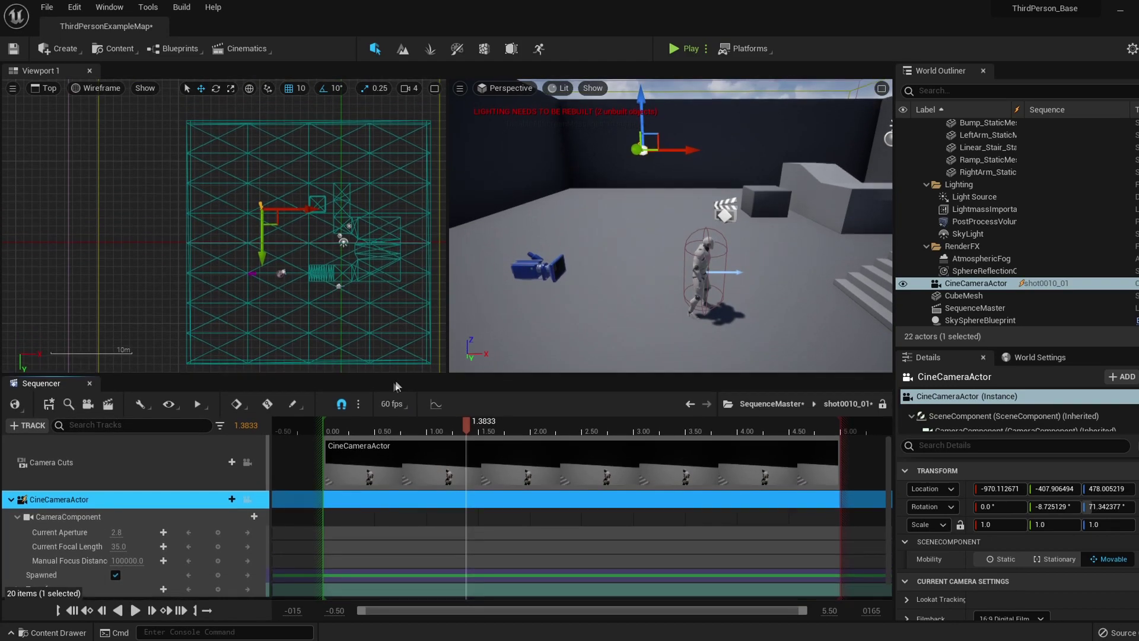
- Lock the perspective viewport to the CineCameraActor and pilot it to about X -1026, Y -55, Z 422
{"action": "left_click", "coordinate": [247, 463]}
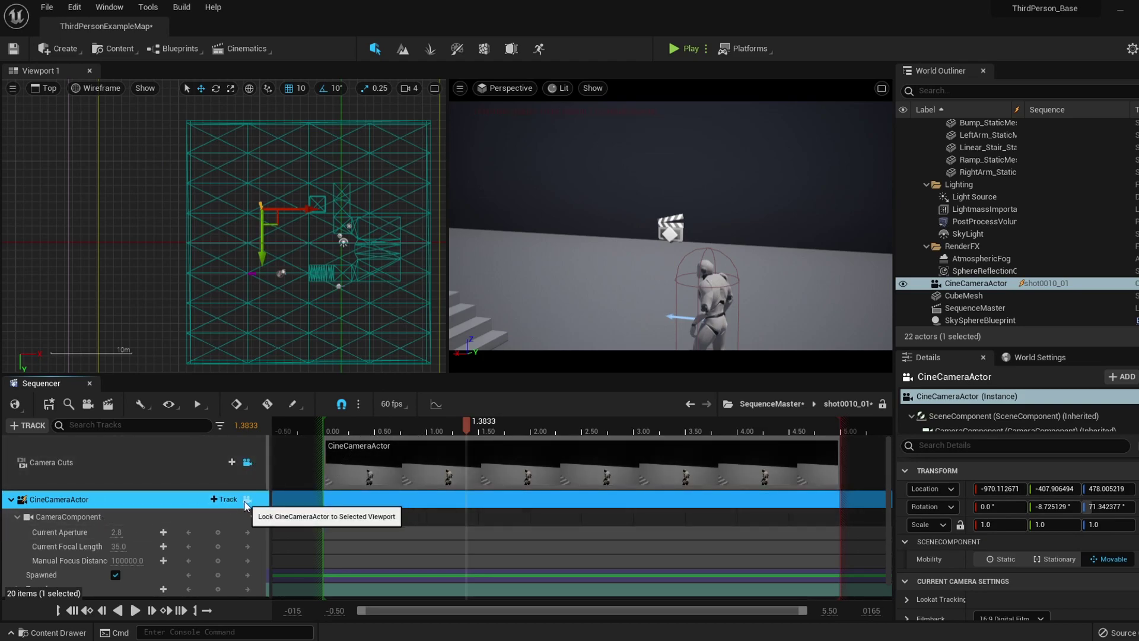
{"action": "mouse_move", "coordinate": [671, 237]}
{"action": "right_mouse_down"}
{"action": "mouse_move", "coordinate": [647, 252]}
{"action": "mouse_move", "coordinate": [673, 232]}
{"action": "mouse_move", "coordinate": [657, 251]}
{"action": "right_mouse_up"}
{"action": "right_click_drag", "start_coordinate": [485, 113], "coordinate": [485, 113]}
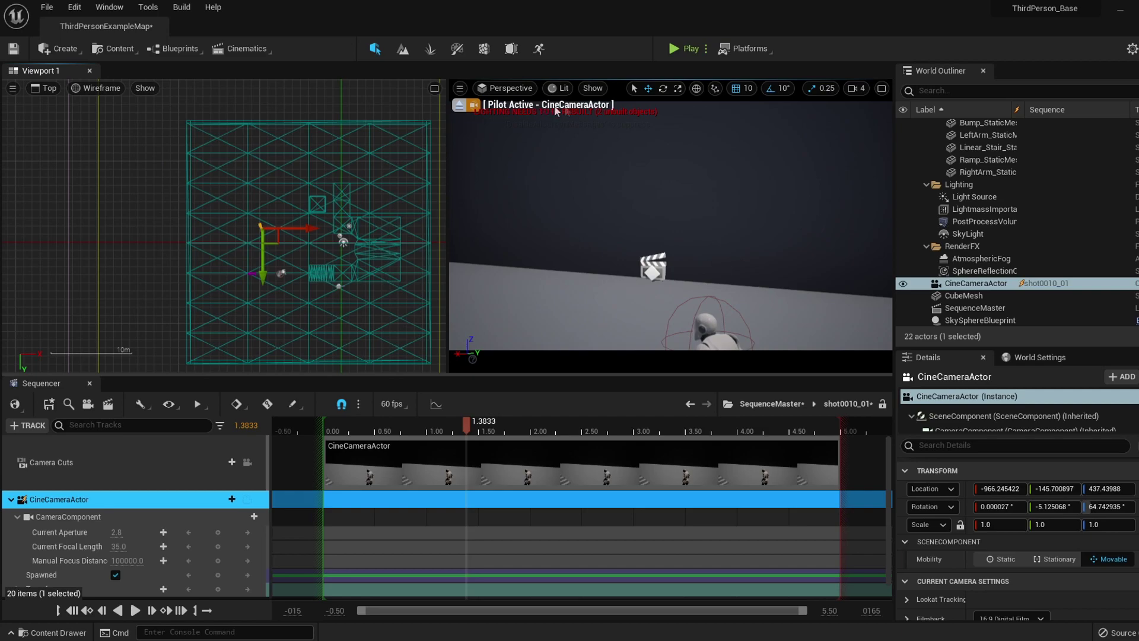
{"action": "right_click_drag", "start_coordinate": [618, 231], "coordinate": [618, 231]}
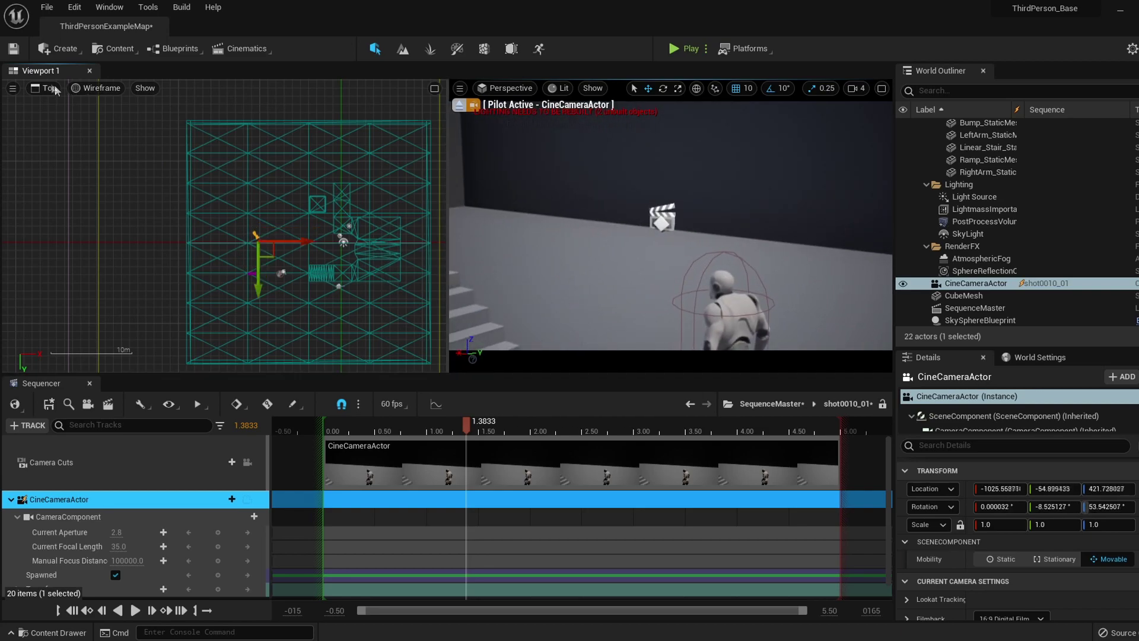
- Switch the wireframe Top viewport to a Perspective view
{"action": "left_click", "coordinate": [45, 89]}
{"action": "left_click", "coordinate": [83, 106]}
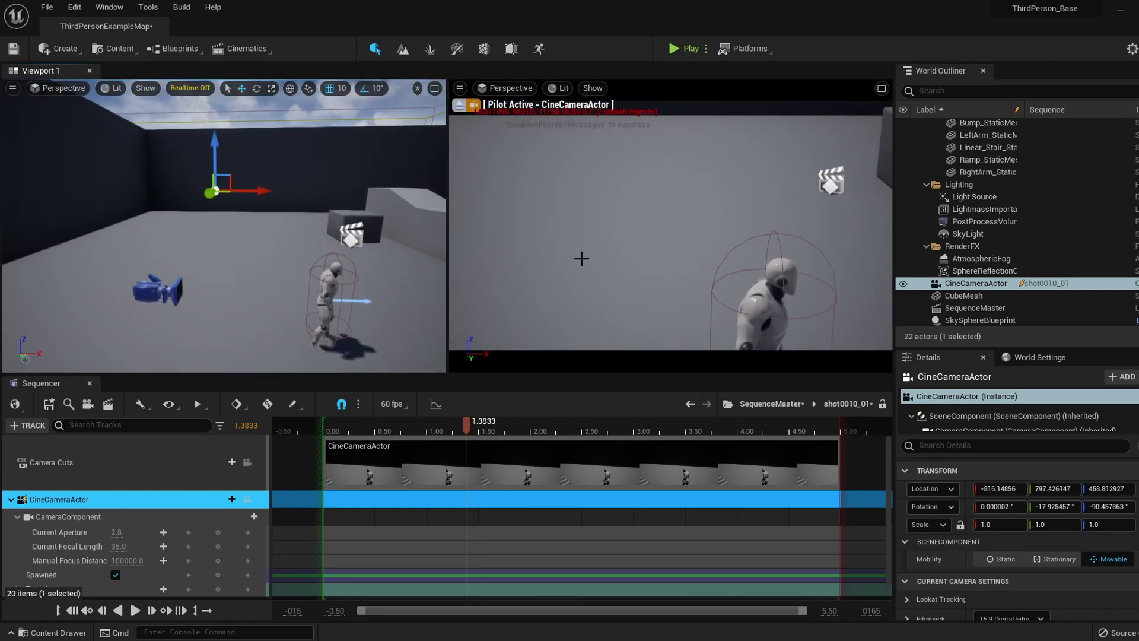
- Pilot the CineCameraActor behind the character to about X -1380, Y -340, Z 412, and lock the viewport to the camera cuts
{"action": "right_click_drag", "start_coordinate": [579, 253], "coordinate": [580, 254]}
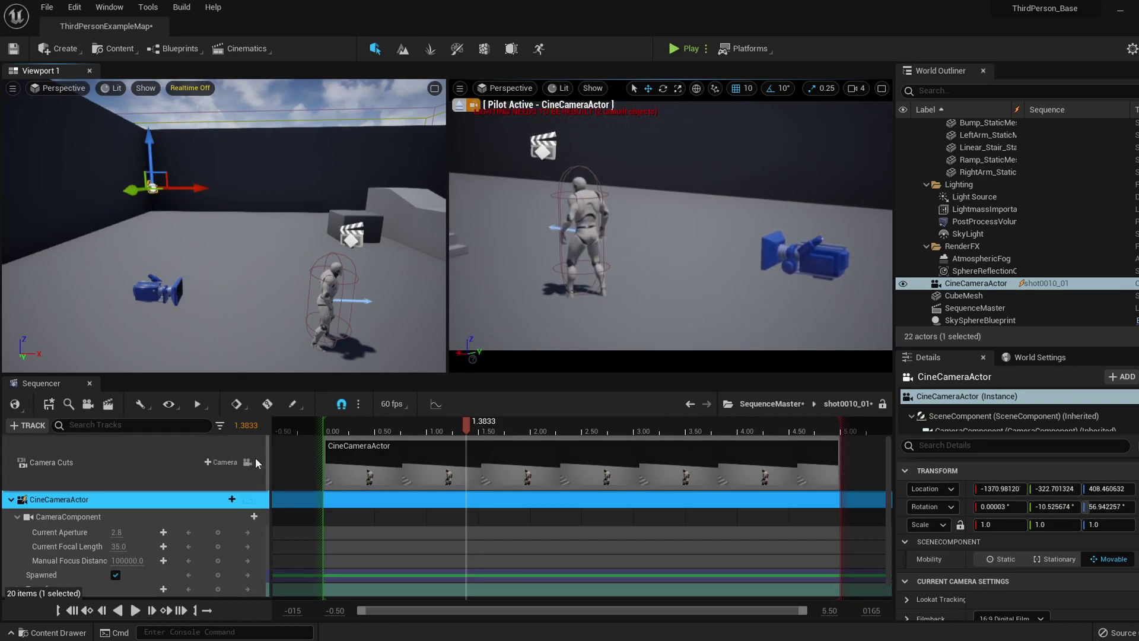
{"action": "left_click", "coordinate": [248, 463]}
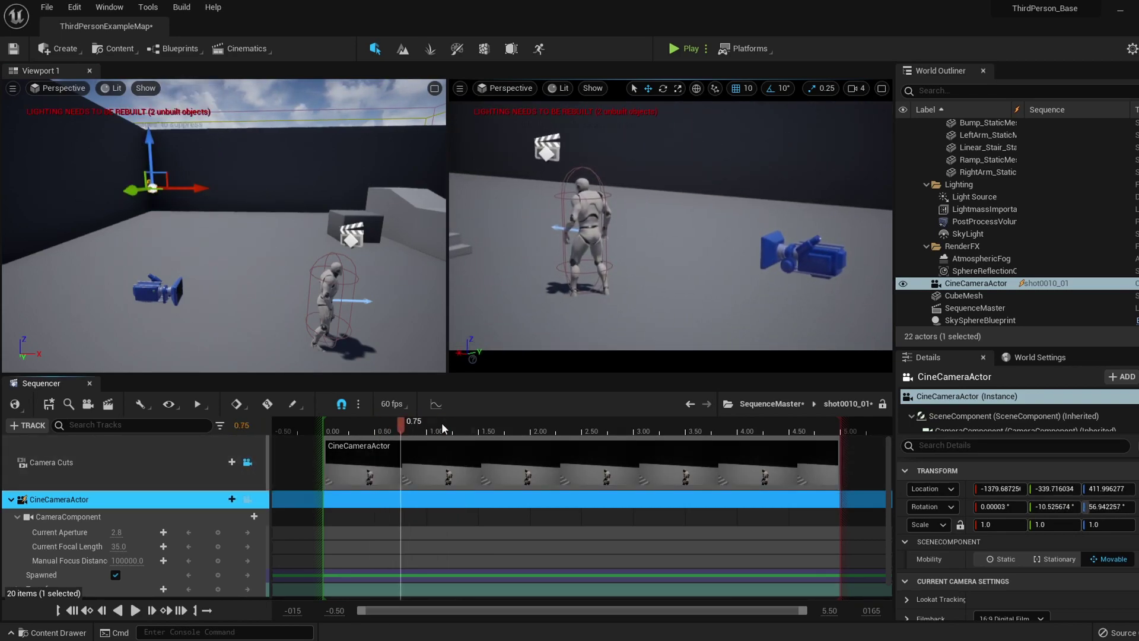
{"action": "left_click_drag", "start_coordinate": [337, 436], "coordinate": [337, 437]}
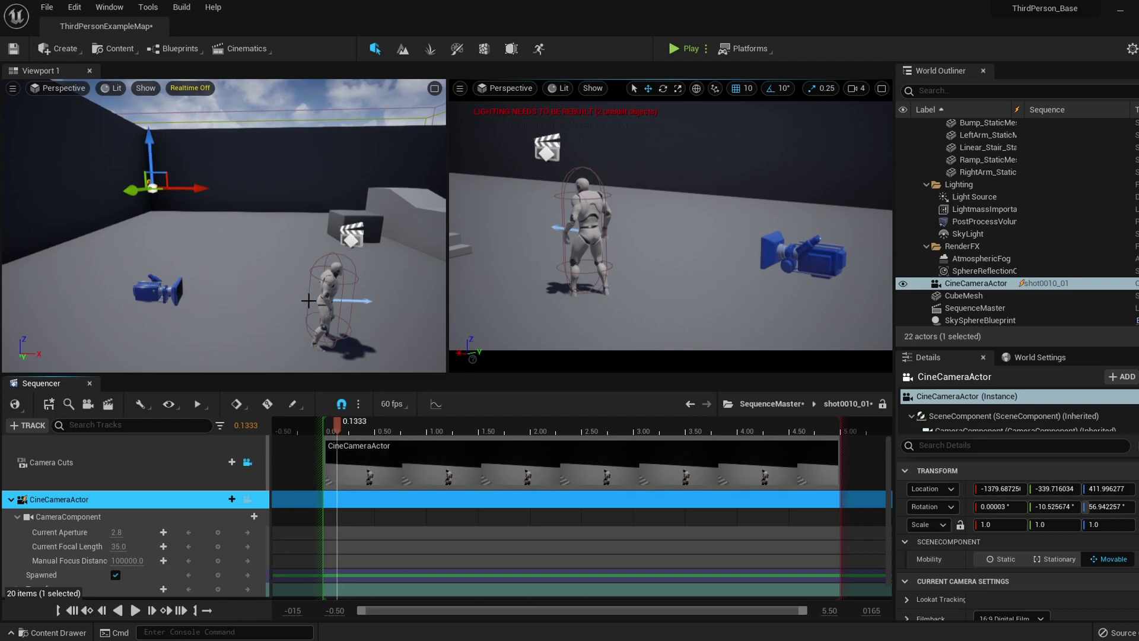
{"action": "left_click", "coordinate": [12, 89]}
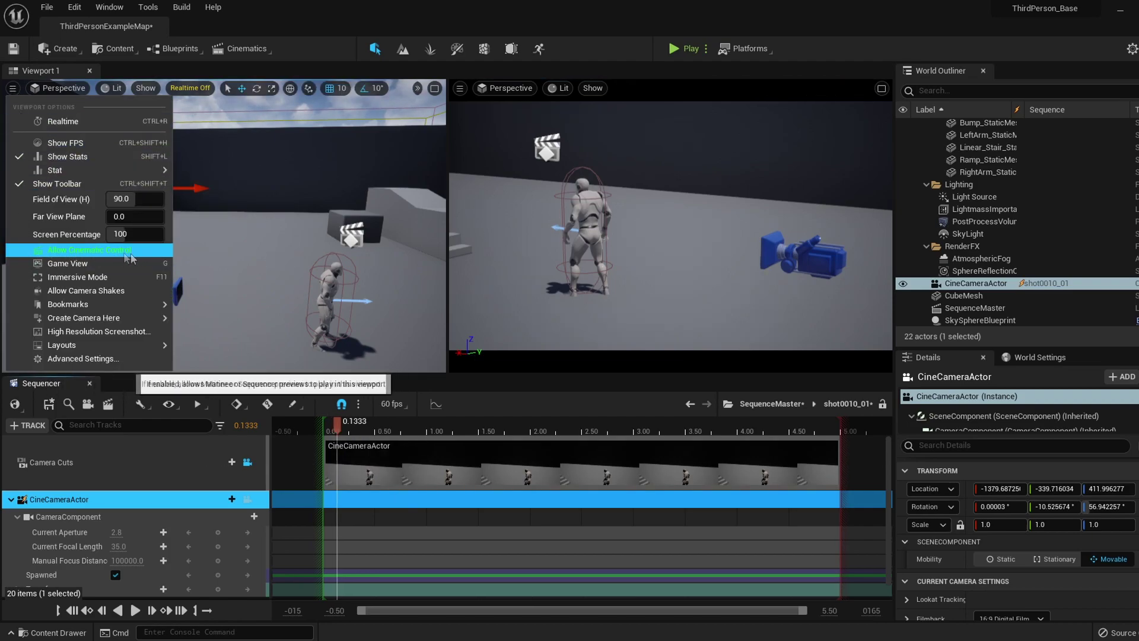
{"action": "left_click", "coordinate": [13, 88]}
{"action": "left_click", "coordinate": [59, 88]}
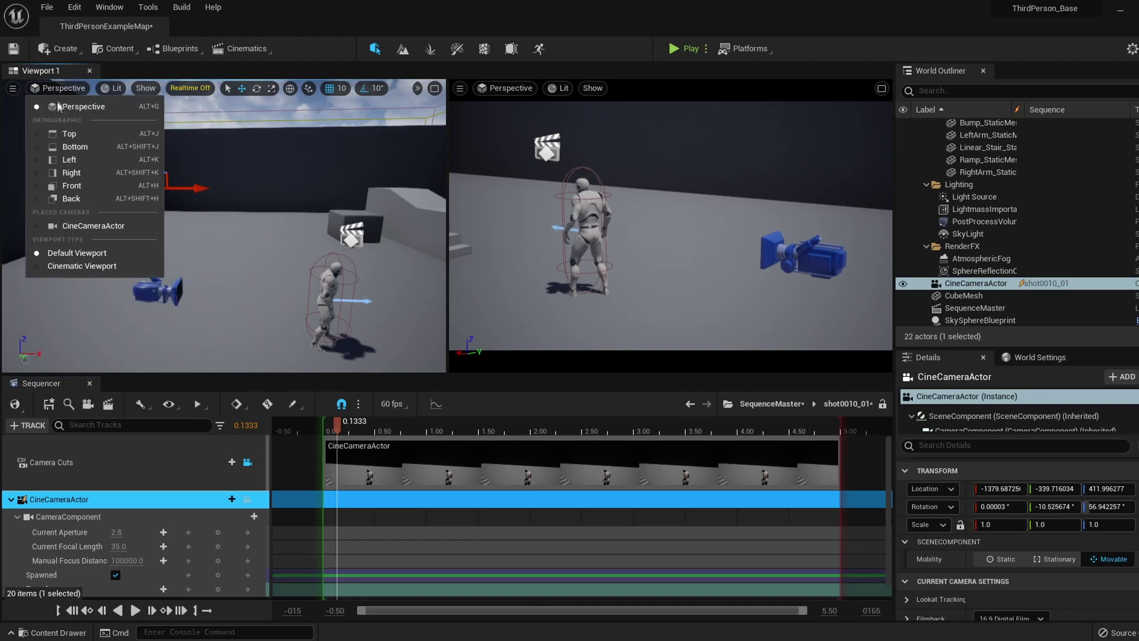
{"action": "left_click", "coordinate": [64, 105]}
- Frame the CineCameraActor and character from a distance in the free perspective viewport, and maximize the camera cuts viewport
{"action": "right_click_drag", "start_coordinate": [219, 203], "coordinate": [398, 204]}
{"action": "key", "text": "w"}
{"action": "key", "text": "s"}
{"action": "mouse_move", "coordinate": [302, 338]}
{"action": "right_mouse_down"}
{"action": "mouse_move", "coordinate": [282, 335]}
{"action": "mouse_move", "coordinate": [356, 339]}
{"action": "mouse_move", "coordinate": [302, 338]}
{"action": "right_mouse_up"}
{"action": "left_click_drag", "start_coordinate": [302, 338], "coordinate": [237, 287]}
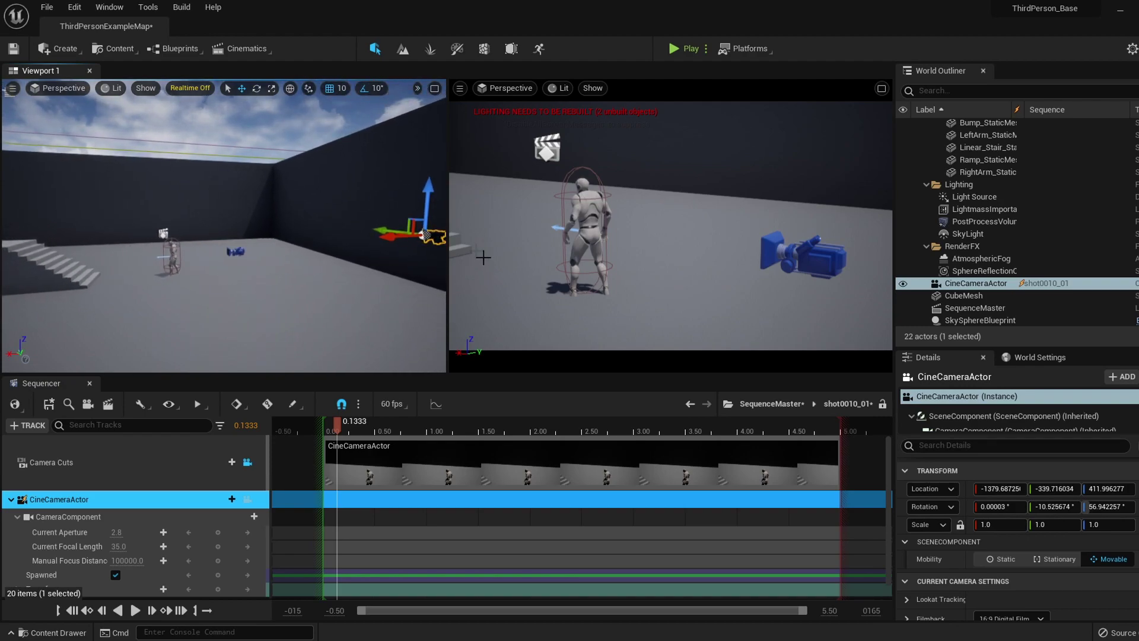
{"action": "mouse_move", "coordinate": [379, 255]}
{"action": "right_mouse_down"}
{"action": "mouse_move", "coordinate": [359, 267]}
{"action": "mouse_move", "coordinate": [380, 268]}
{"action": "mouse_move", "coordinate": [364, 261]}
{"action": "right_mouse_up"}
{"action": "key", "text": "d"}
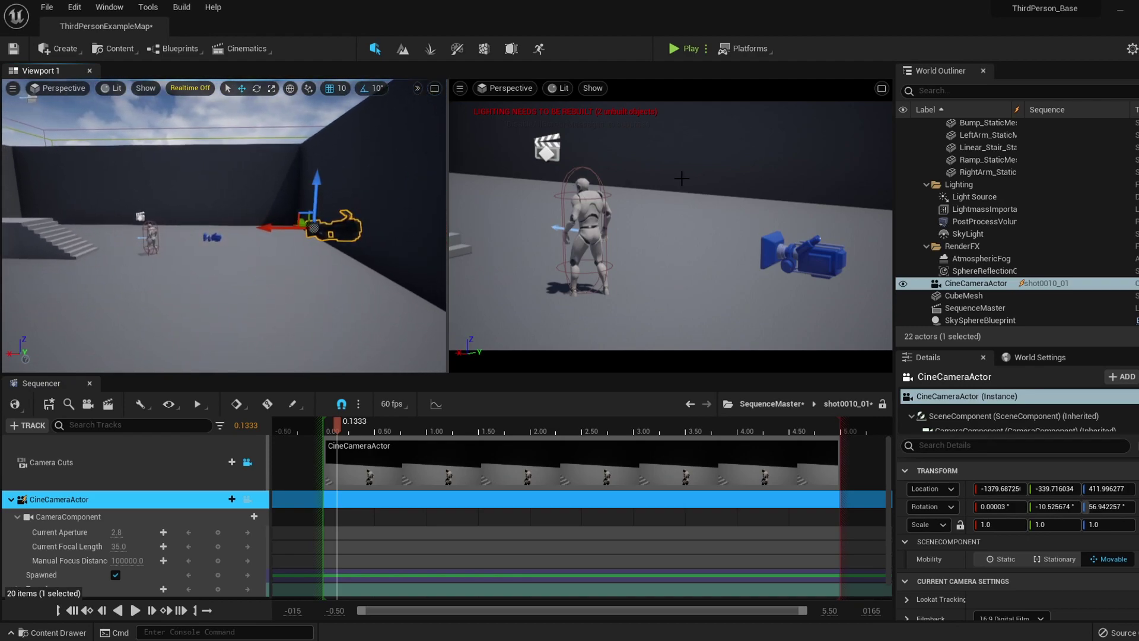
{"action": "left_click", "coordinate": [882, 89]}
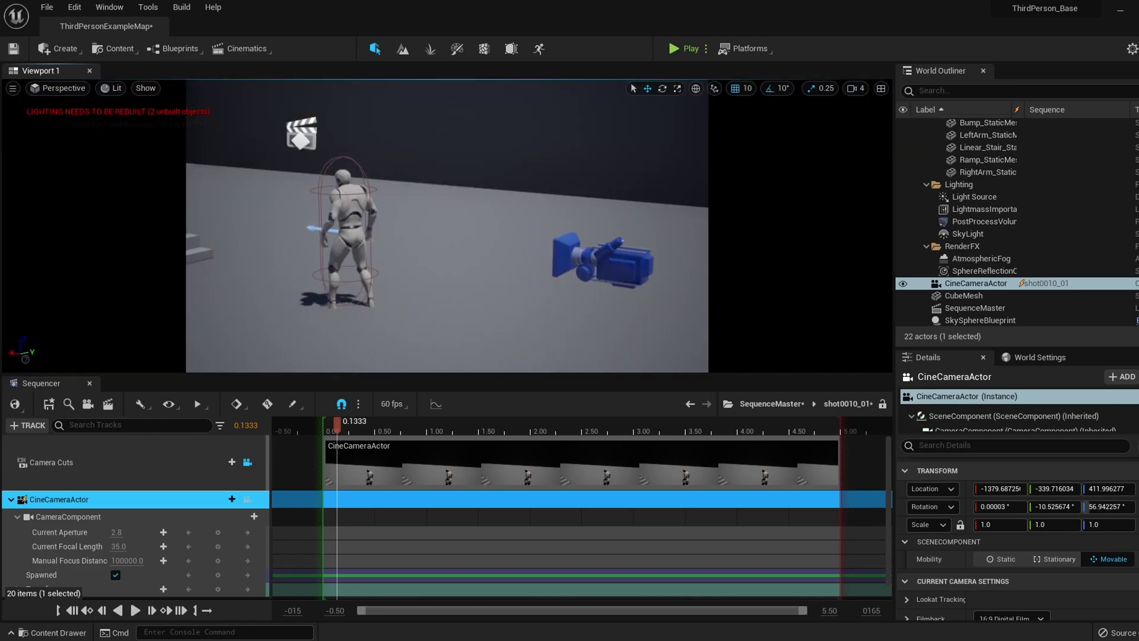
- Restore the side-by-side viewport layout, then view the camera cuts viewport in immersive full-screen mode and return to the editor
{"action": "left_click", "coordinate": [881, 89]}
{"action": "left_click", "coordinate": [580, 229]}
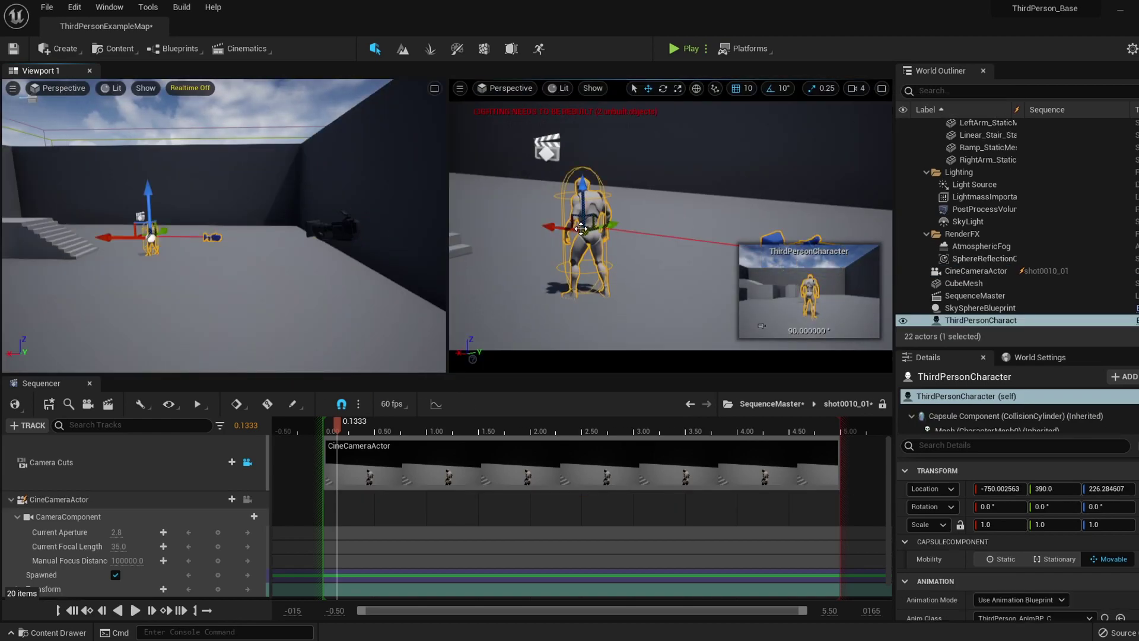
{"action": "key", "text": "F11"}
{"action": "left_click", "coordinate": [649, 275]}
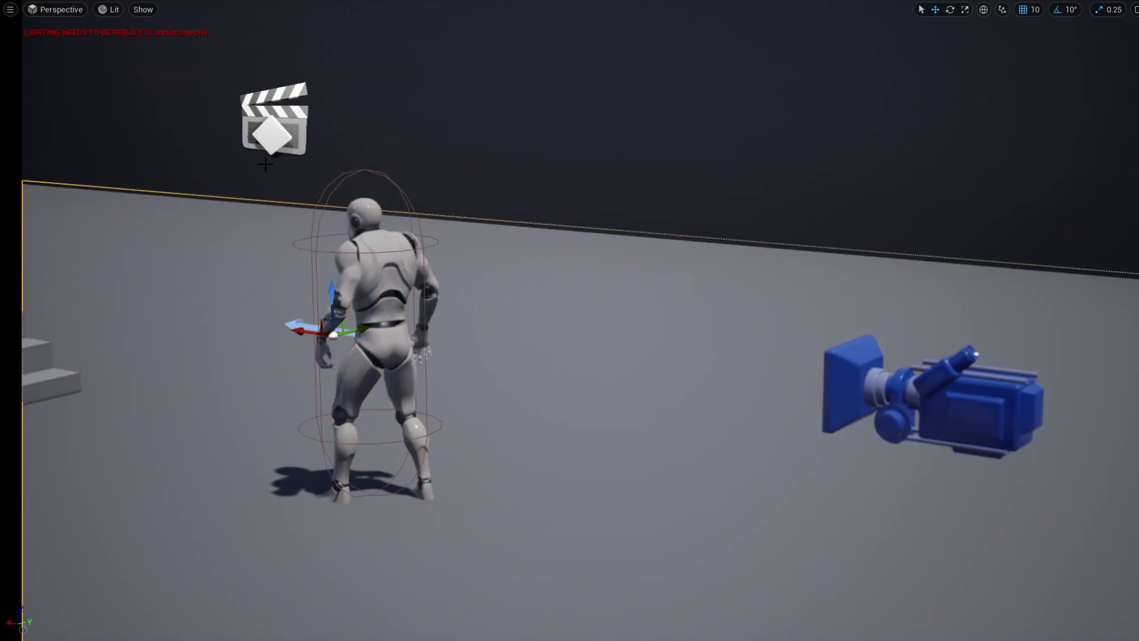
{"action": "key", "text": "F11"}
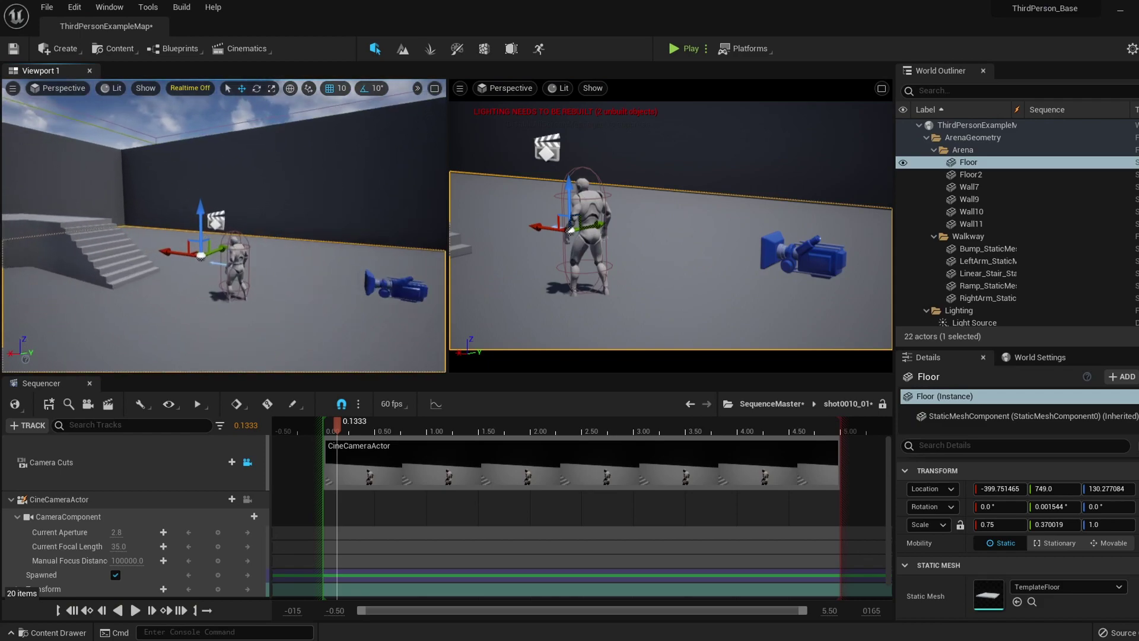
- Reframe the free perspective viewport on the character and stairs, and turn on Game View there to hide editor icons
{"action": "key", "text": "g"}
{"action": "right_click_drag", "start_coordinate": [351, 241], "coordinate": [303, 242]}
{"action": "key", "text": "g"}
{"action": "key", "text": "g"}
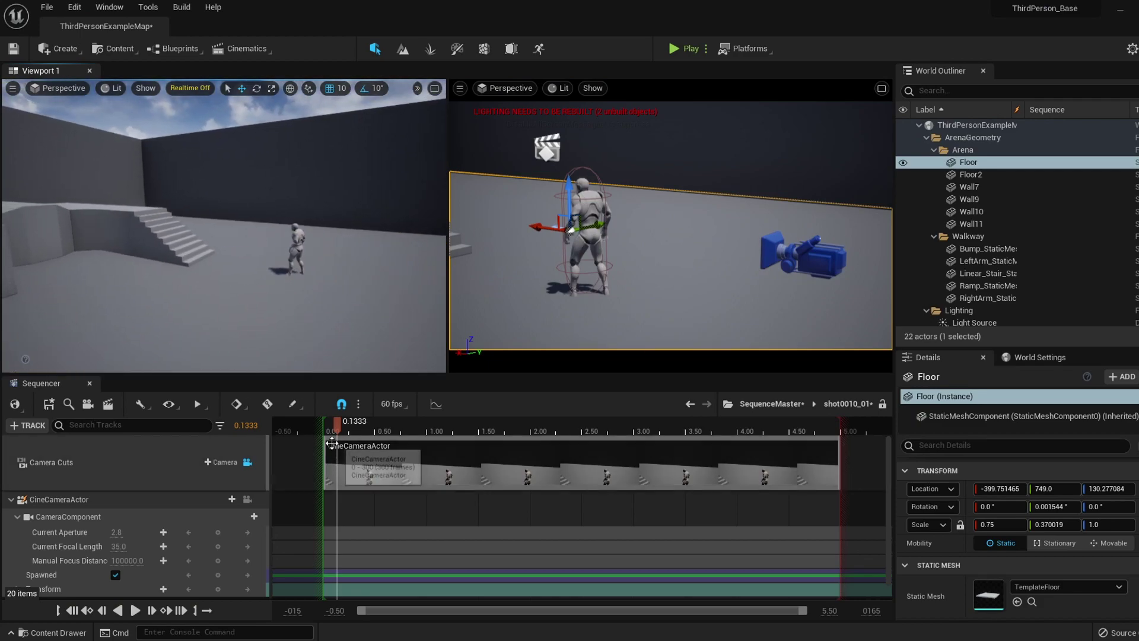
- Move the playhead to 1.7167 s and extend the CineCameraActor camera cut in shot0010_01 to about 7.1 s
{"action": "left_click_drag", "start_coordinate": [332, 423], "coordinate": [506, 422]}
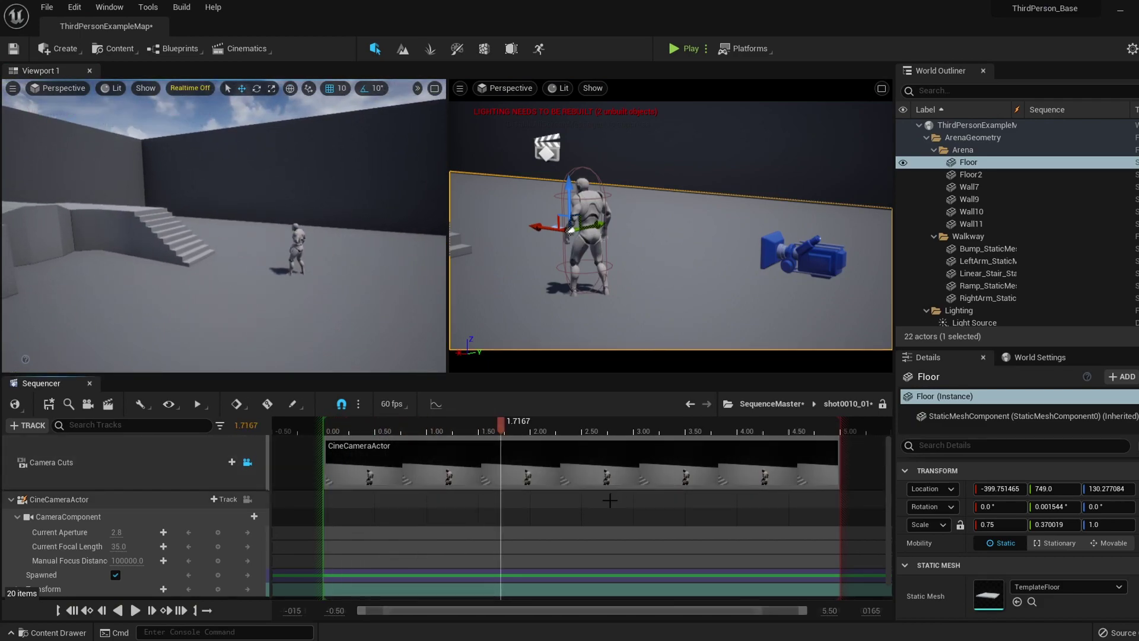
{"action": "scroll", "coordinate": [558, 494], "scroll_direction": "down", "scroll_amount": 2, "text": "ctrl"}
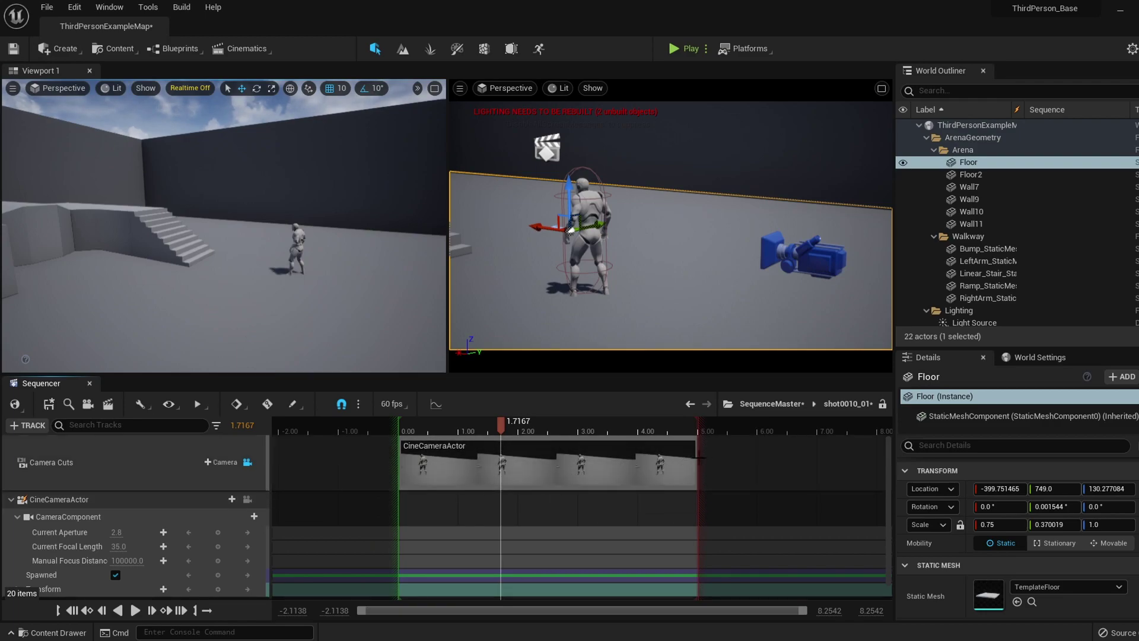
{"action": "mouse_move", "coordinate": [699, 456]}
{"action": "left_mouse_down"}
{"action": "mouse_move", "coordinate": [785, 456]}
{"action": "mouse_move", "coordinate": [697, 455]}
{"action": "mouse_move", "coordinate": [745, 423]}
{"action": "mouse_move", "coordinate": [827, 423]}
{"action": "left_mouse_up"}
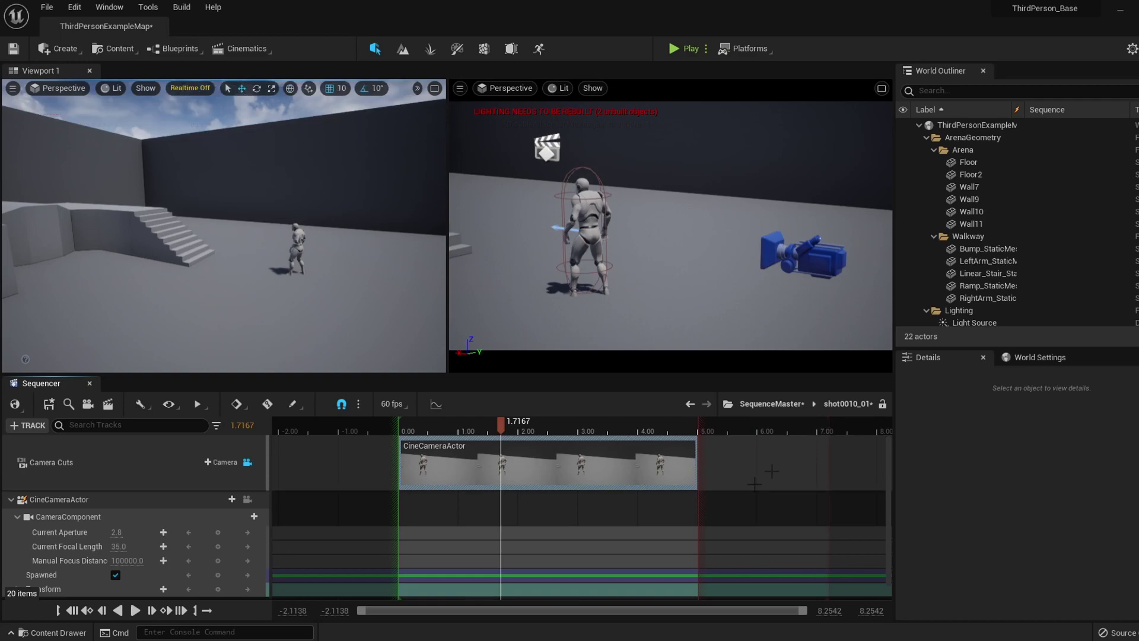
{"action": "left_click_drag", "start_coordinate": [698, 466], "coordinate": [835, 459]}
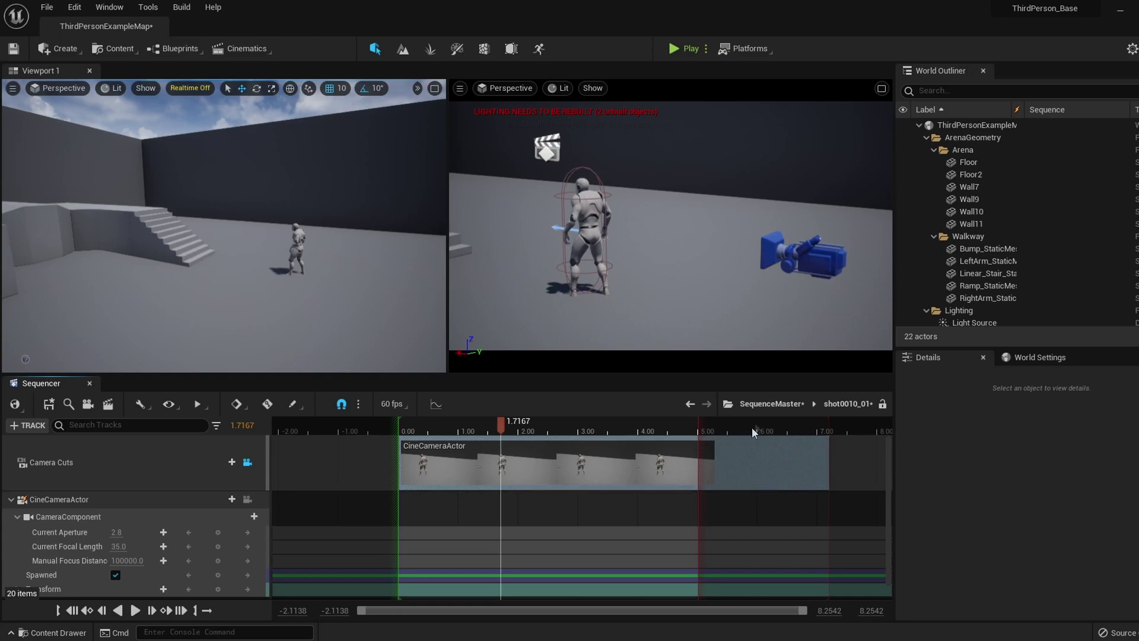
- In SequenceMaster, move shot0020_01 to a second row starting at about 9.2 s and extend shot0010_01 to about 7.2 s
{"action": "left_click", "coordinate": [767, 403]}
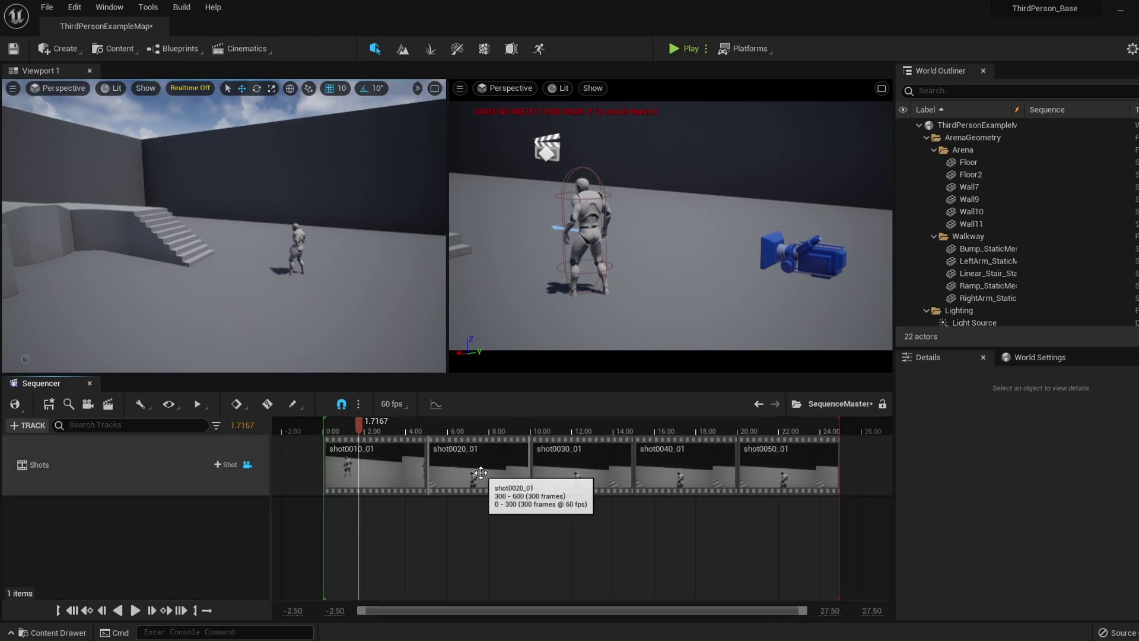
{"action": "left_click_drag", "start_coordinate": [480, 473], "coordinate": [563, 547]}
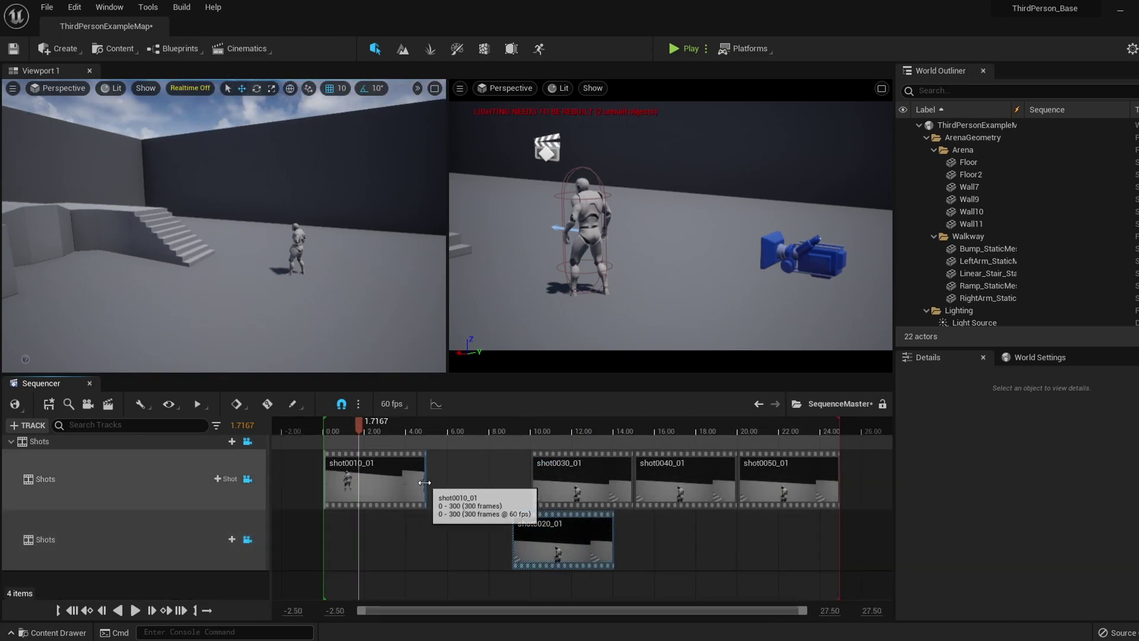
{"action": "left_click_drag", "start_coordinate": [424, 482], "coordinate": [473, 483]}
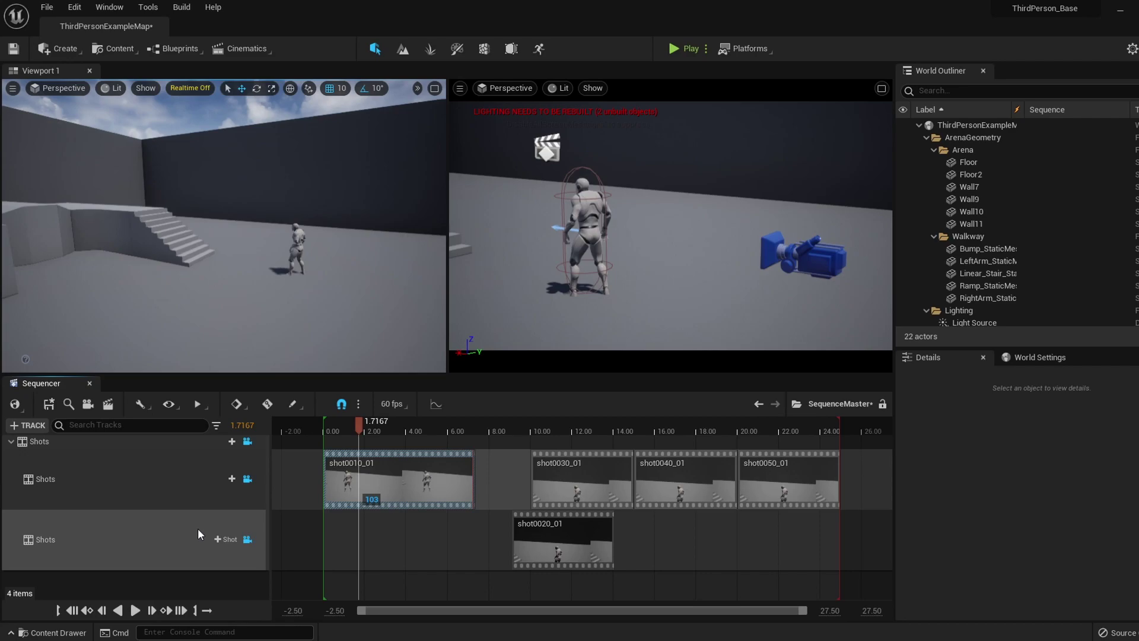
{"action": "right_click", "coordinate": [370, 472]}
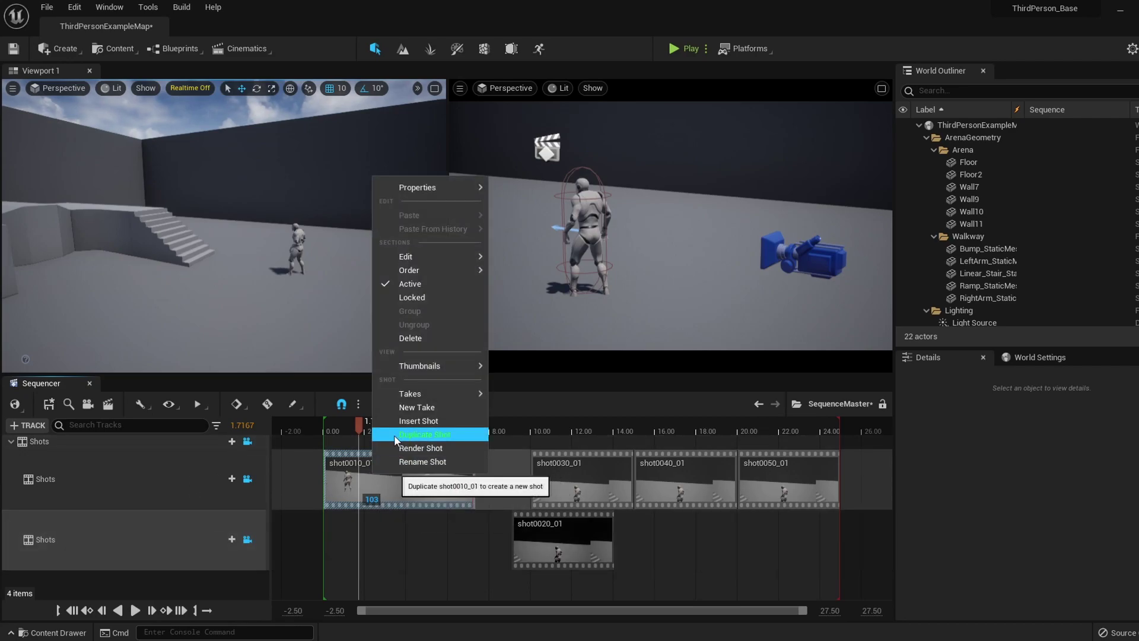
{"action": "left_click", "coordinate": [226, 441]}
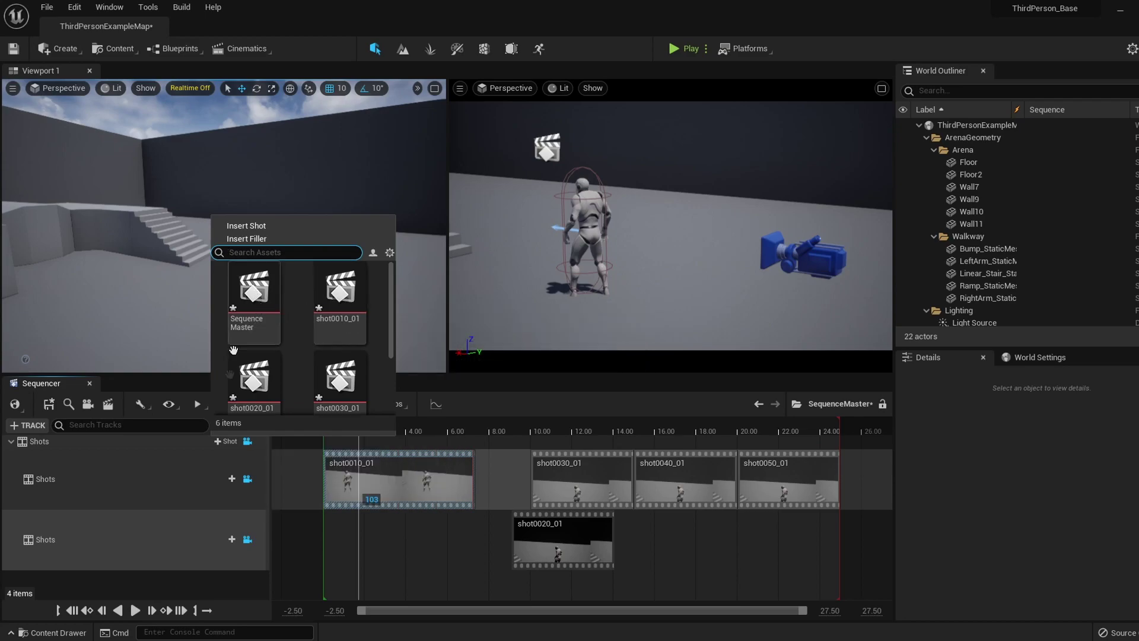
{"action": "left_click", "coordinate": [261, 226]}
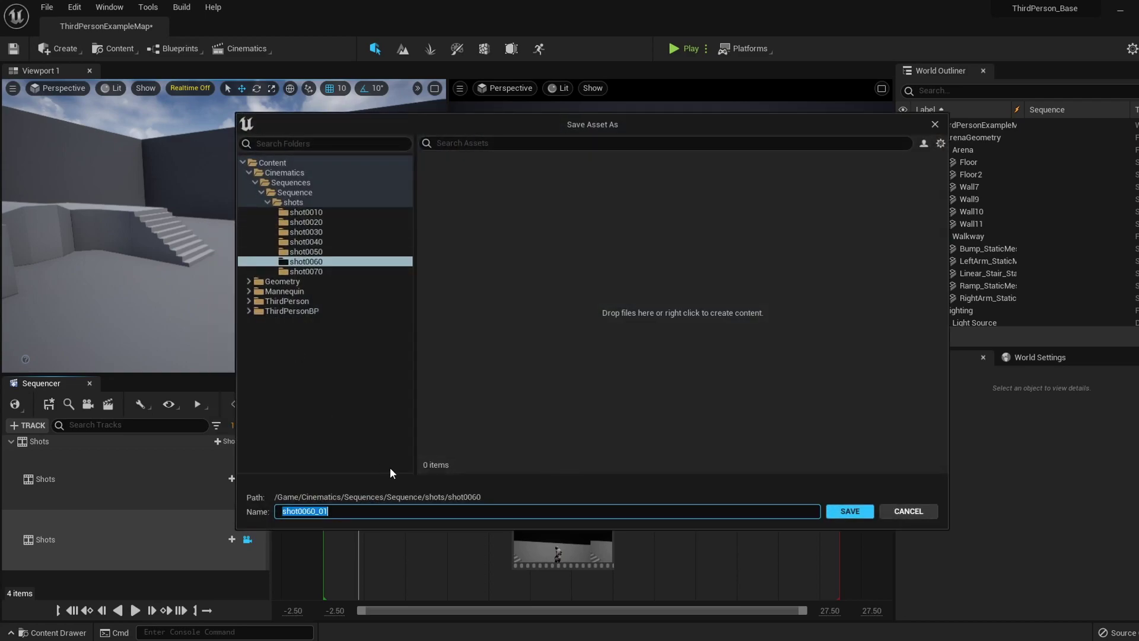
{"action": "left_click", "coordinate": [908, 512]}
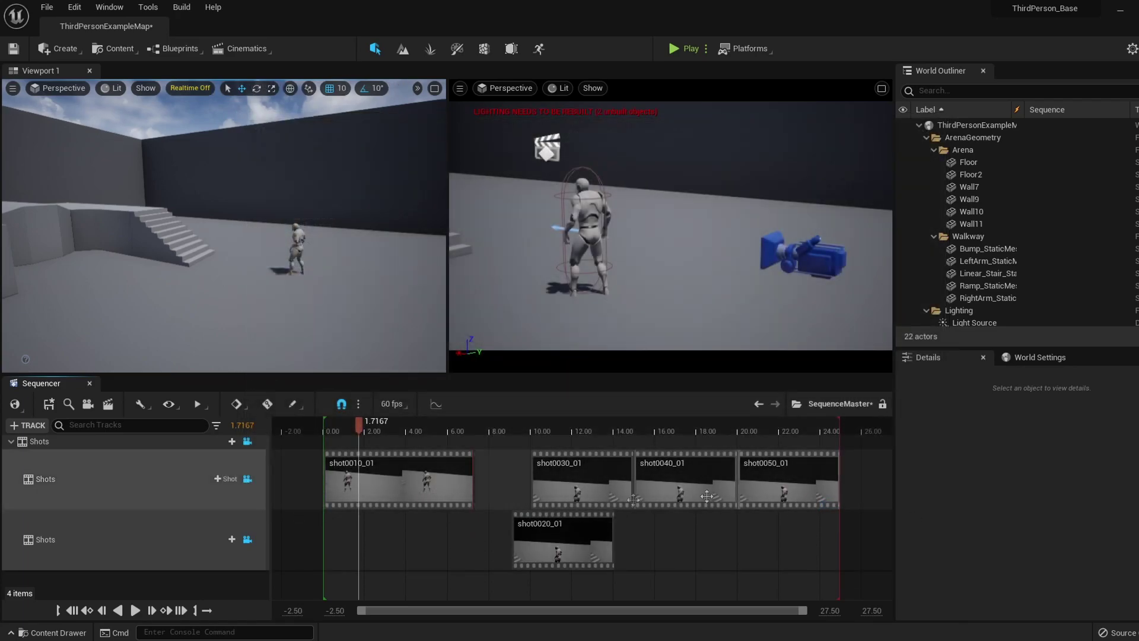
- Open shot0010_01 and move its CineCameraActor along the X axis to about X -1010
{"action": "double_click", "coordinate": [339, 486]}
{"action": "mouse_move", "coordinate": [243, 276]}
{"action": "right_mouse_down"}
{"action": "mouse_move", "coordinate": [240, 265]}
{"action": "mouse_move", "coordinate": [243, 275]}
{"action": "right_mouse_up"}
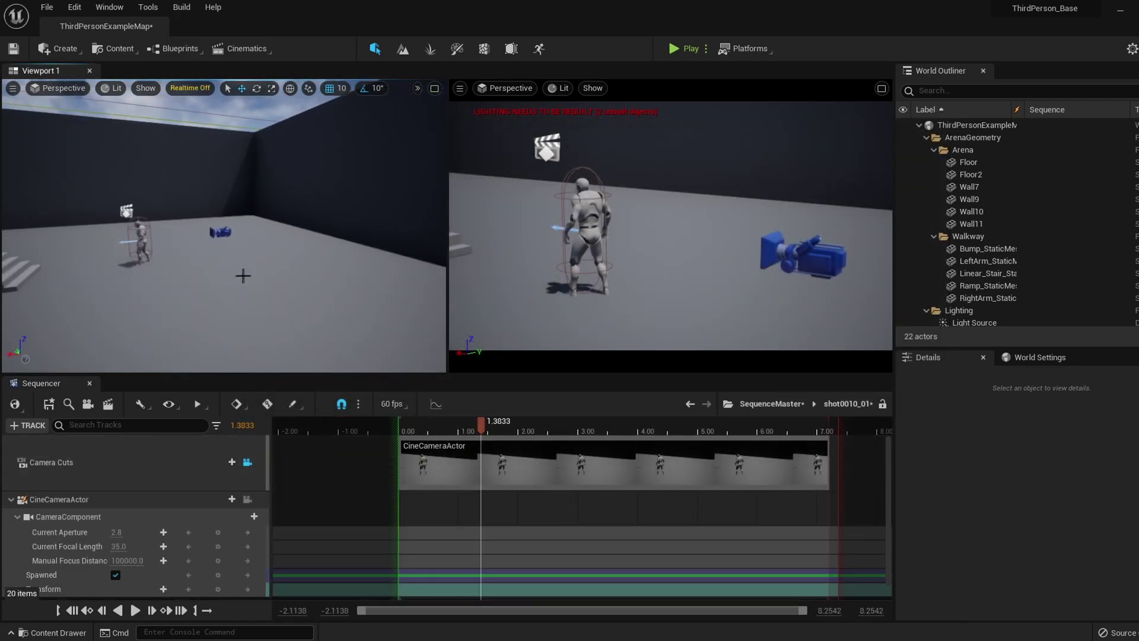
{"action": "left_click_drag", "start_coordinate": [242, 275], "coordinate": [208, 350]}
{"action": "left_click", "coordinate": [103, 502]}
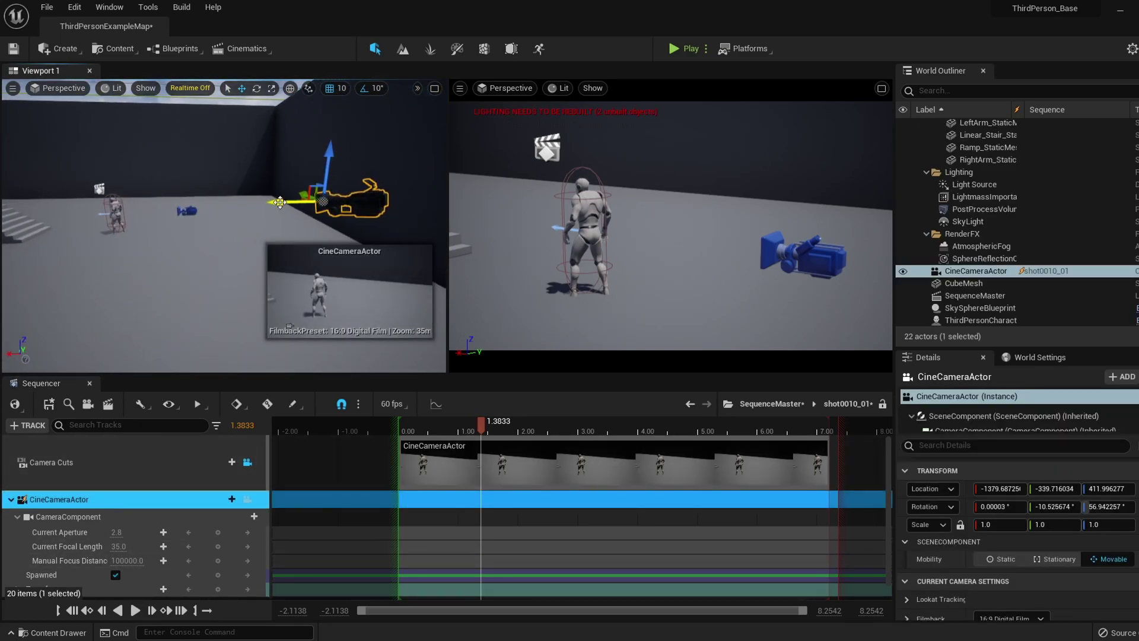
{"action": "left_click_drag", "start_coordinate": [280, 202], "coordinate": [43, 215]}
{"action": "right_click_drag", "start_coordinate": [239, 269], "coordinate": [178, 282]}
{"action": "key", "text": "e"}
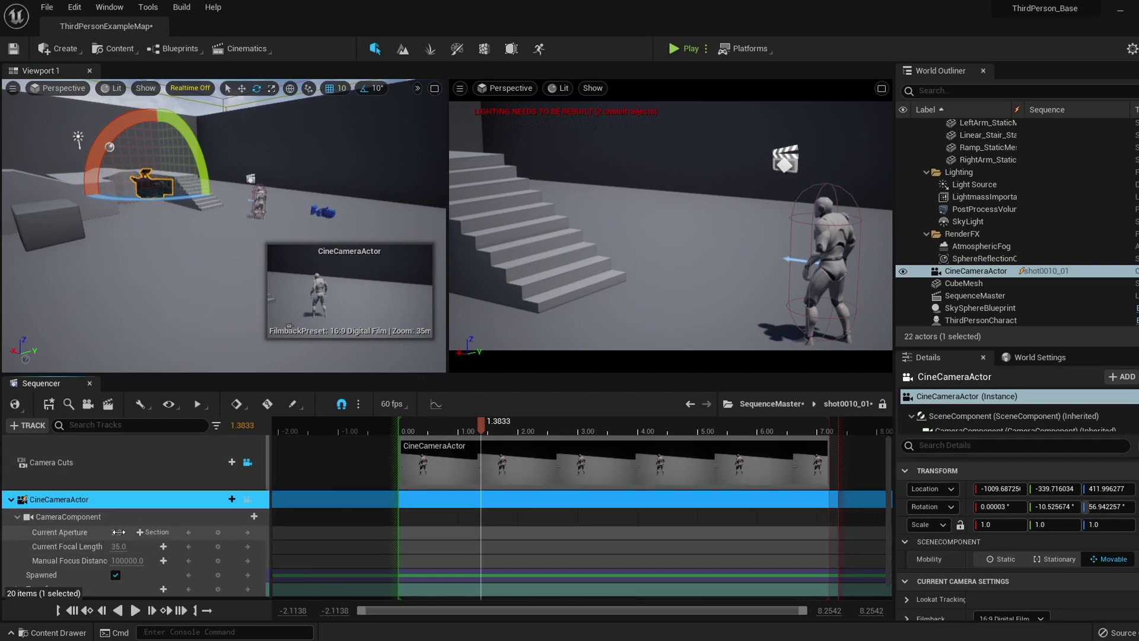
- Try different values for the camera's current aperture, focal length and manual focus distance, and undo the changes
{"action": "left_click_drag", "start_coordinate": [118, 532], "coordinate": [110, 532]}
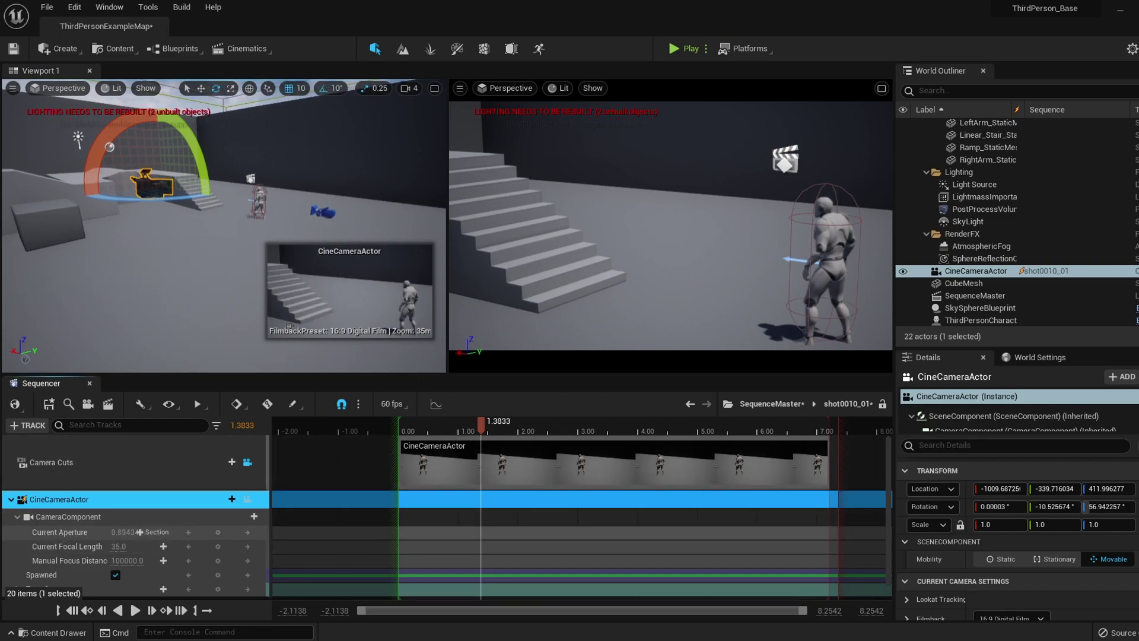
{"action": "left_click_drag", "start_coordinate": [140, 532], "coordinate": [172, 533]}
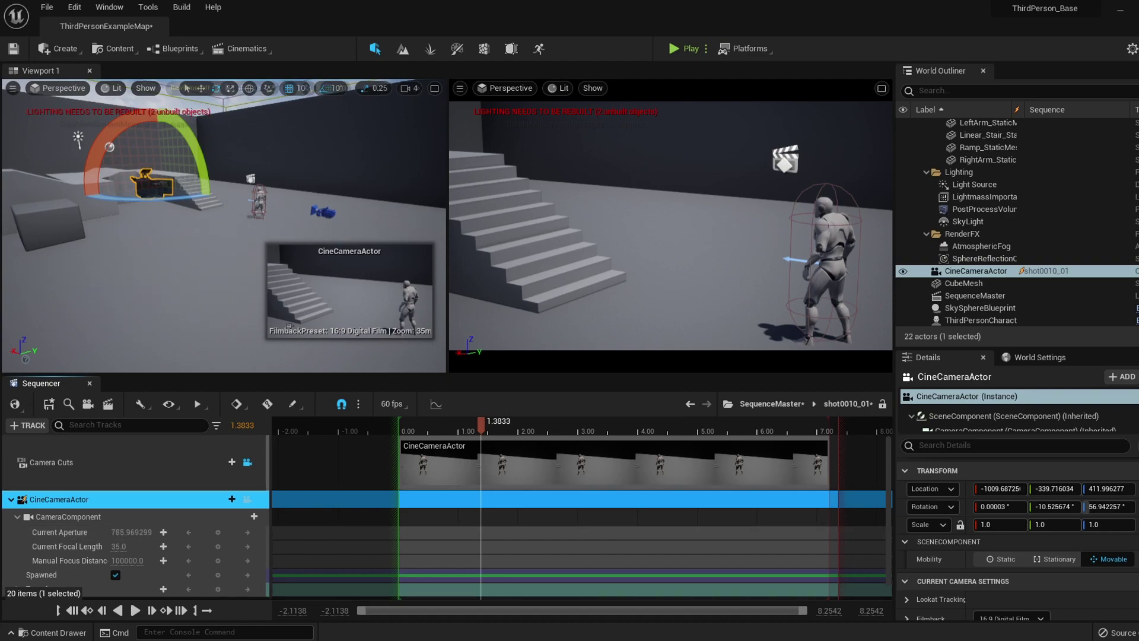
{"action": "key", "text": "ctrl+z"}
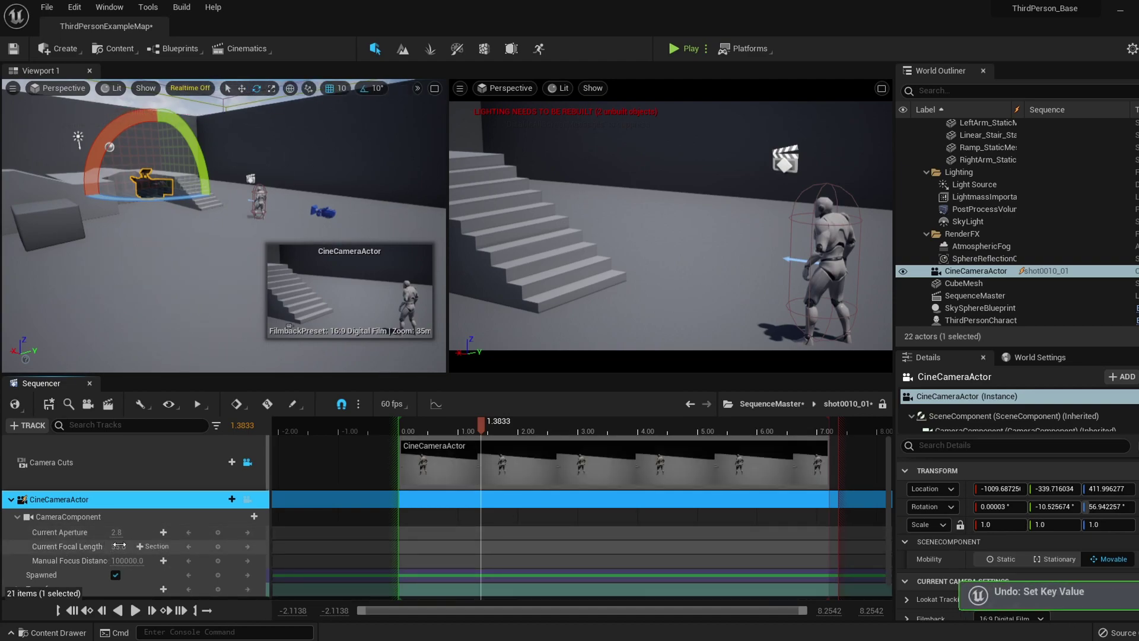
{"action": "mouse_move", "coordinate": [119, 547]}
{"action": "left_mouse_down"}
{"action": "mouse_move", "coordinate": [106, 546]}
{"action": "mouse_move", "coordinate": [162, 547]}
{"action": "mouse_move", "coordinate": [122, 561]}
{"action": "left_mouse_up"}
{"action": "key", "text": "ctrl+z"}
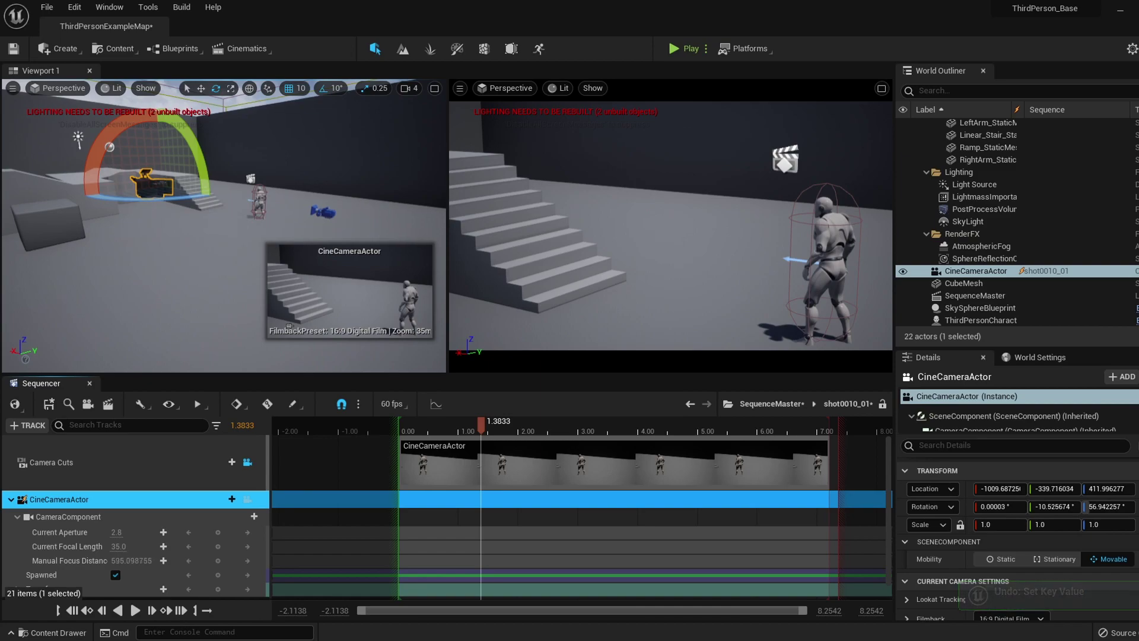
{"action": "key", "text": "ctrl+z"}
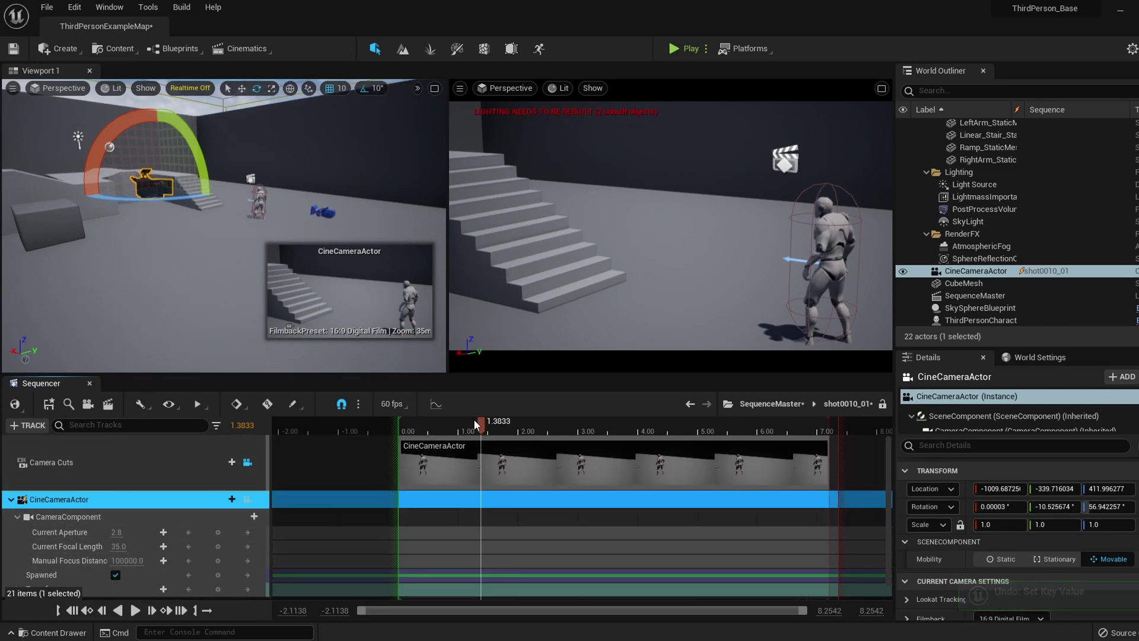
- Return the playhead to 0.00, move the CineCameraActor to about Y -260, Z 392, and select its transform key
{"action": "left_click_drag", "start_coordinate": [478, 420], "coordinate": [397, 427]}
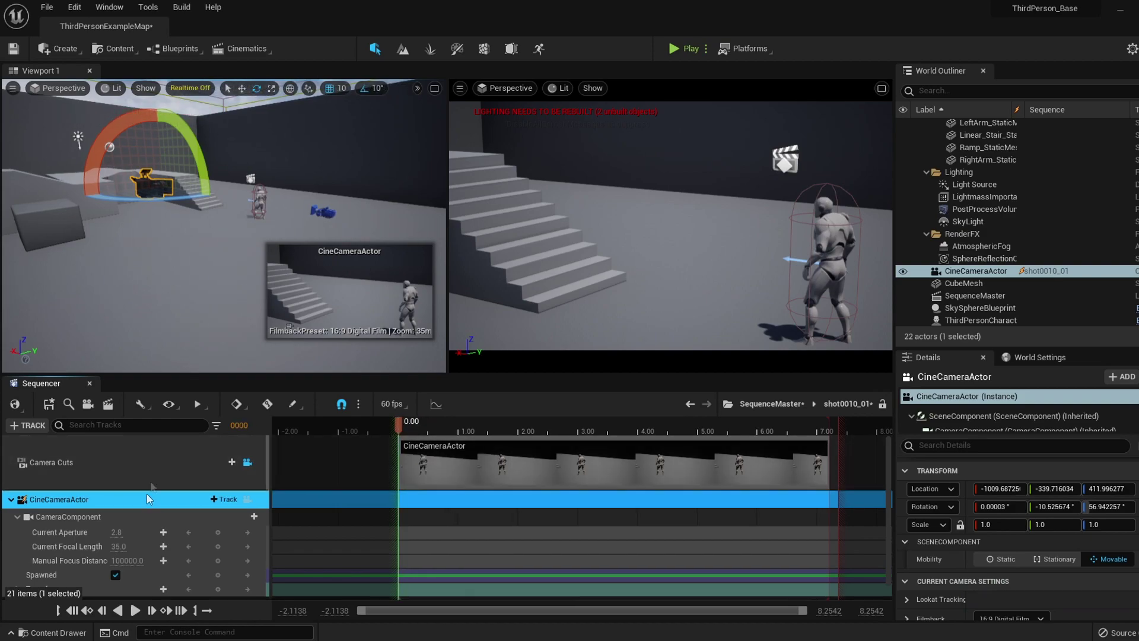
{"action": "right_click_drag", "start_coordinate": [156, 237], "coordinate": [133, 222]}
{"action": "key", "text": "w"}
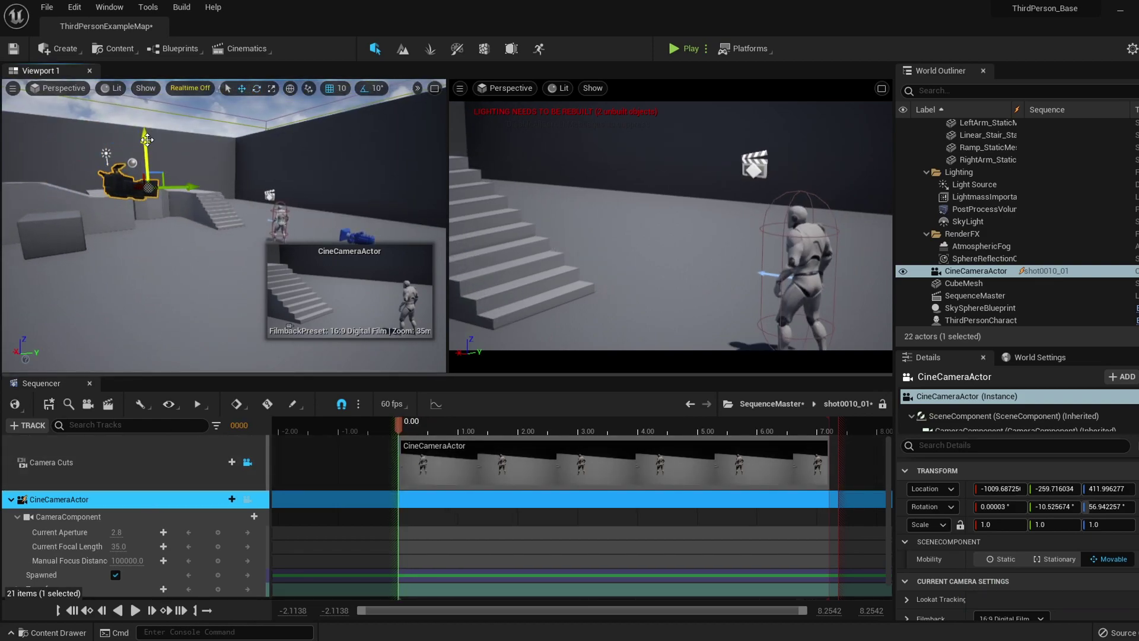
{"action": "left_click_drag", "start_coordinate": [150, 188], "coordinate": [195, 196]}
{"action": "scroll", "coordinate": [163, 555], "scroll_direction": "down", "scroll_amount": 1}
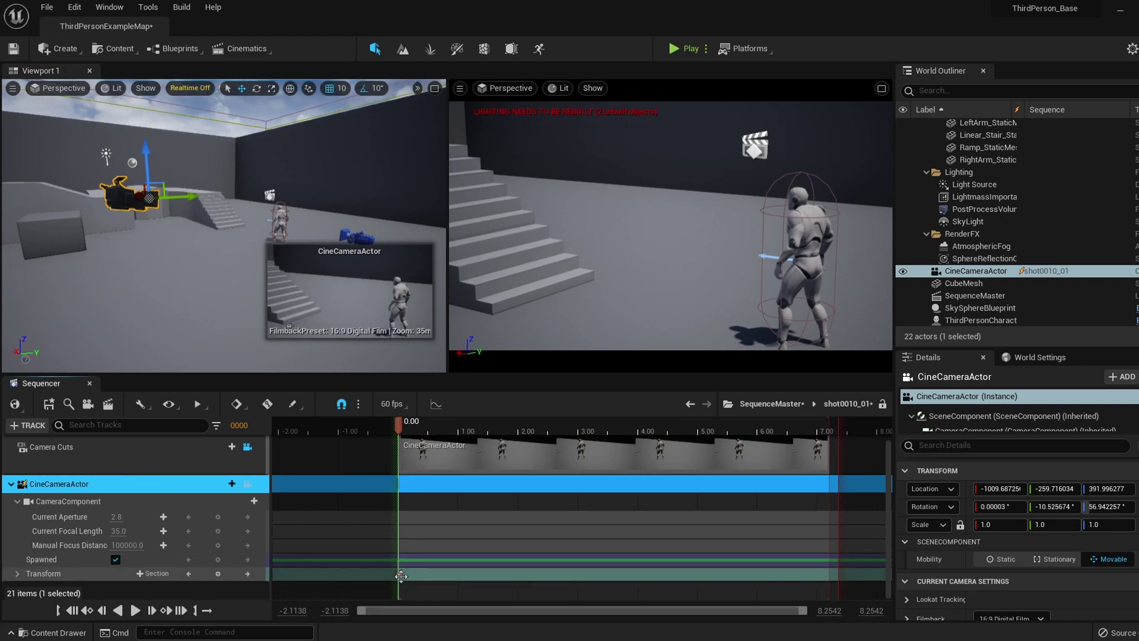
{"action": "left_click", "coordinate": [403, 574]}
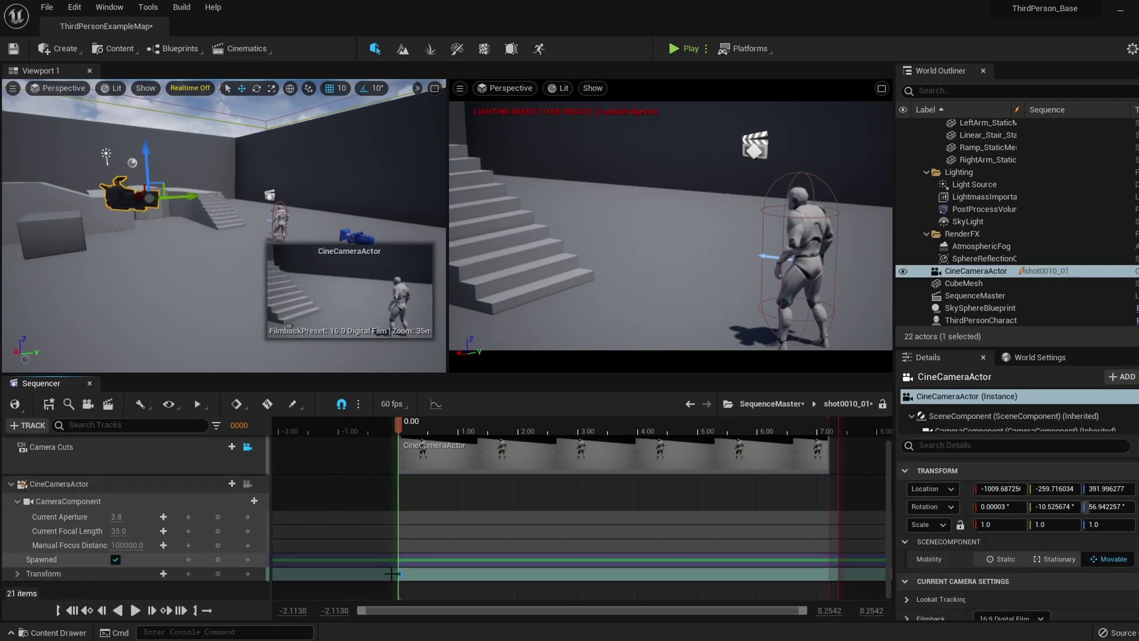
- Set the CineCameraActor's manual focus distance to about 1349.45 cm by sampling the scene depth at the character
{"action": "left_click", "coordinate": [138, 490]}
{"action": "right_click_drag", "start_coordinate": [136, 247], "coordinate": [176, 254]}
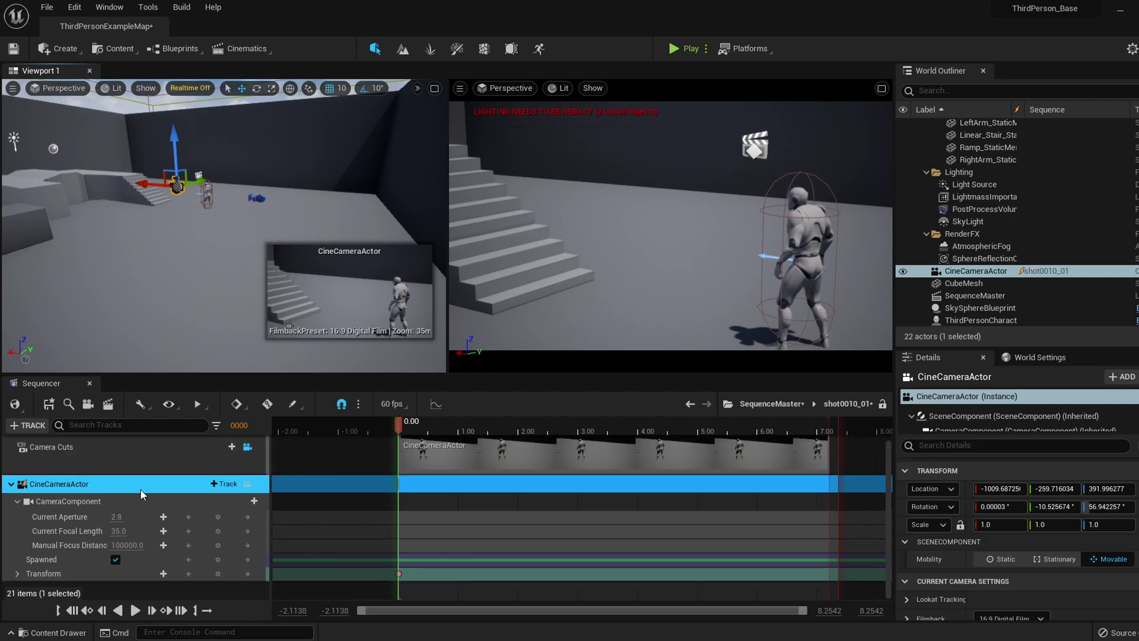
{"action": "right_click_drag", "start_coordinate": [185, 256], "coordinate": [166, 258]}
{"action": "scroll", "coordinate": [1070, 558], "scroll_direction": "down", "scroll_amount": 3}
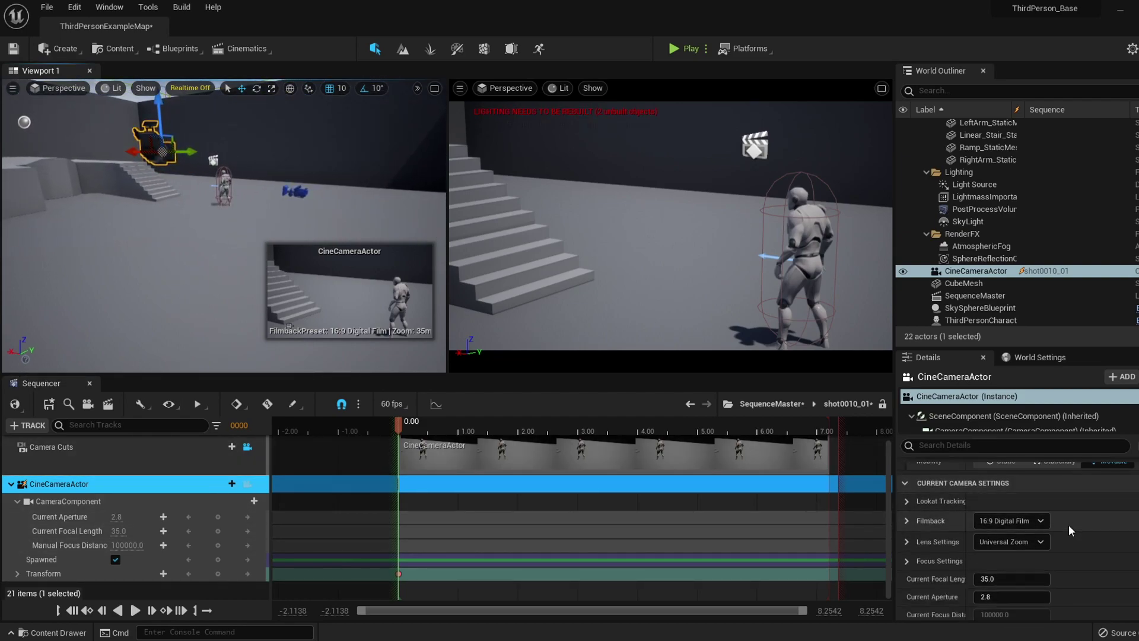
{"action": "left_click", "coordinate": [935, 557]}
{"action": "scroll", "coordinate": [1082, 539], "scroll_direction": "down", "scroll_amount": 2}
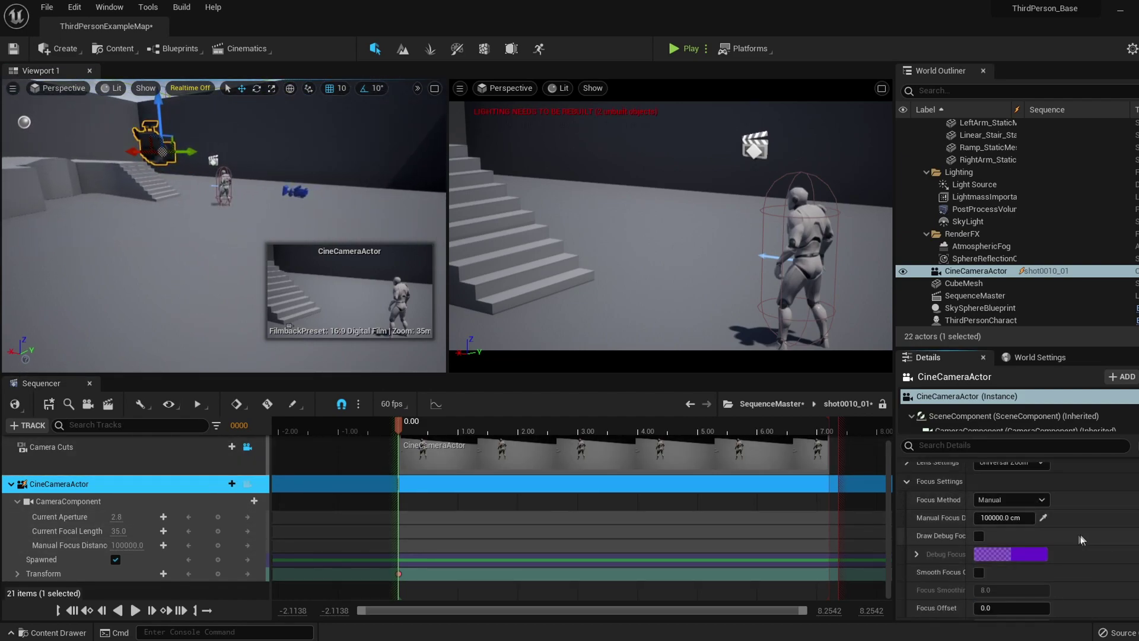
{"action": "mouse_move", "coordinate": [315, 181]}
{"action": "right_mouse_down"}
{"action": "mouse_move", "coordinate": [302, 180]}
{"action": "mouse_move", "coordinate": [310, 174]}
{"action": "right_mouse_up"}
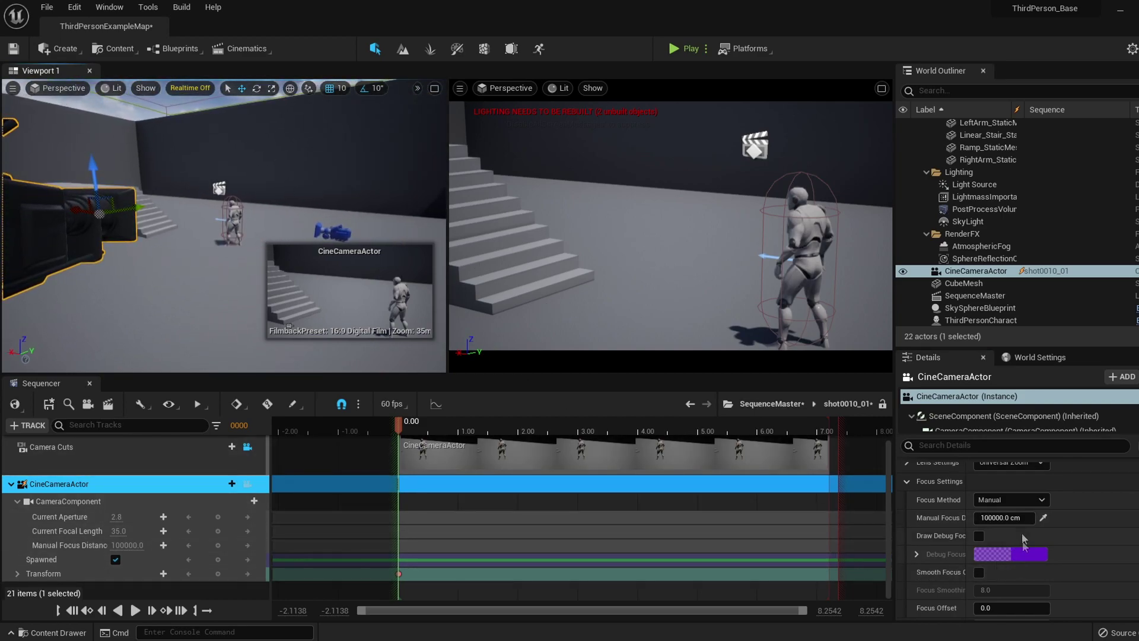
{"action": "left_click", "coordinate": [1043, 518]}
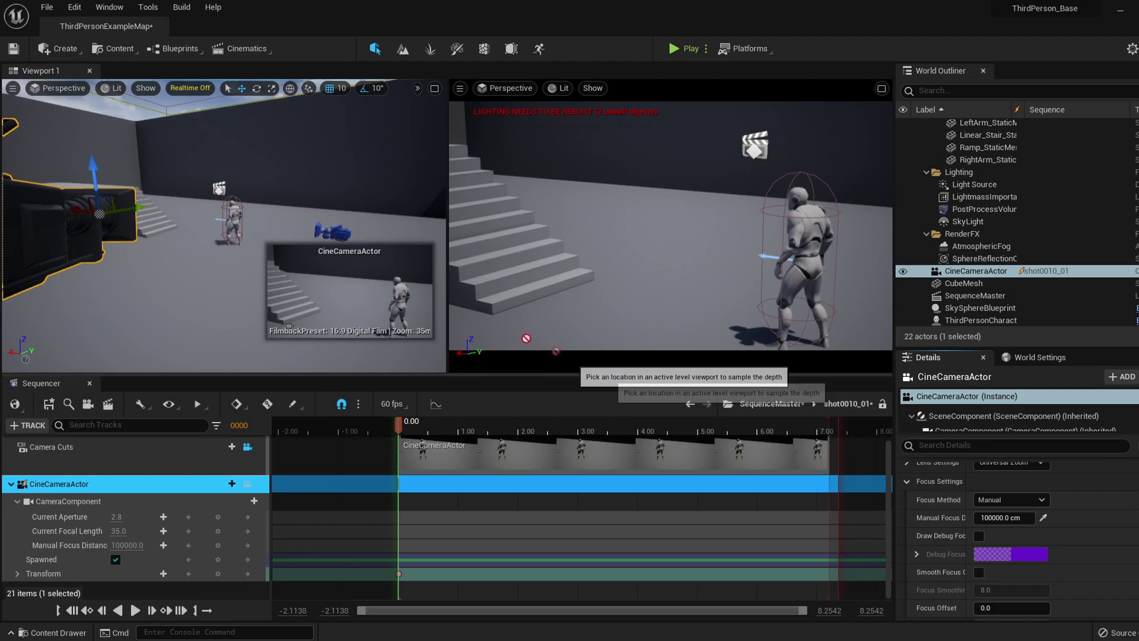
{"action": "left_click", "coordinate": [232, 213]}
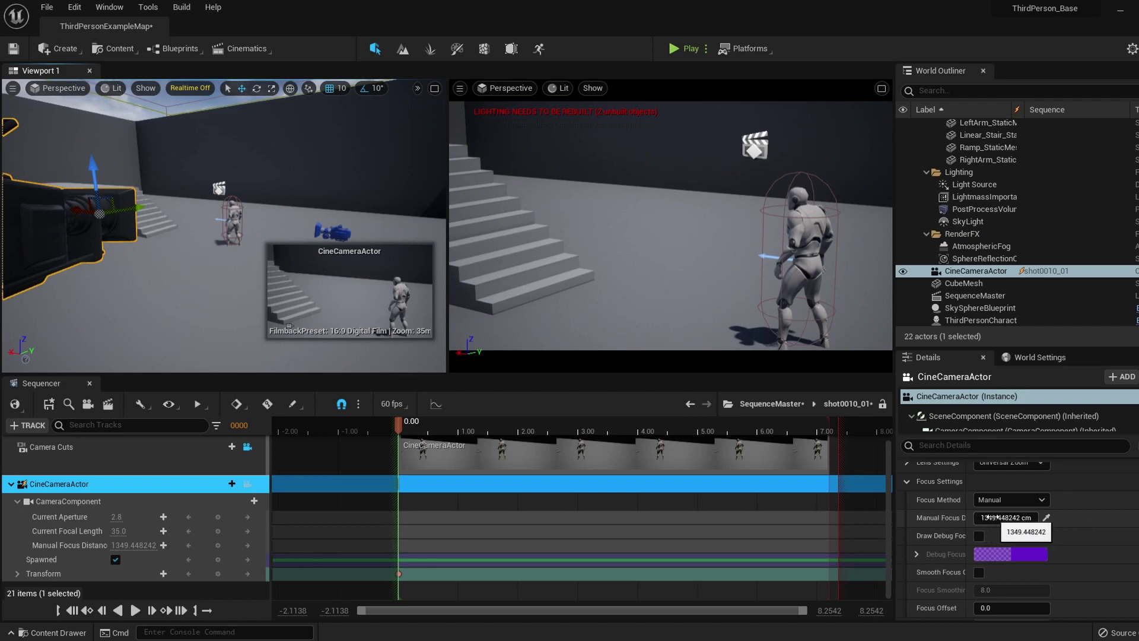
- Add a cube to the level at the character's position and raise it to the character's head height
{"action": "right_click_drag", "start_coordinate": [196, 223], "coordinate": [197, 223]}
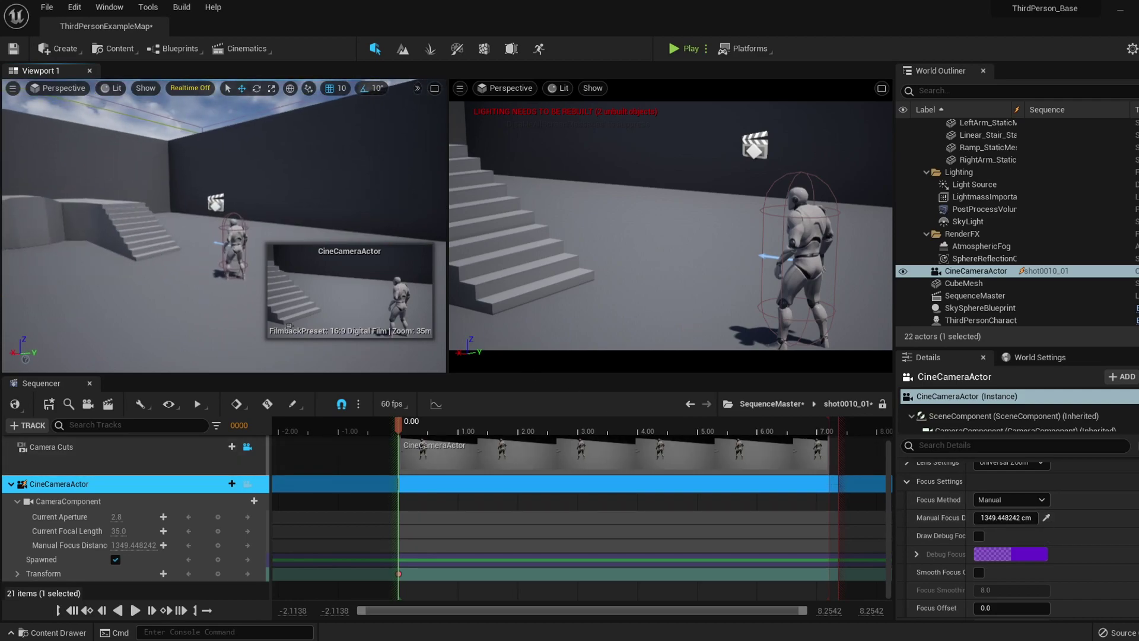
{"action": "left_click", "coordinate": [57, 48]}
{"action": "mouse_move", "coordinate": [107, 97]}
{"action": "left_click_drag", "start_coordinate": [228, 103], "coordinate": [237, 276]}
{"action": "key", "text": "e"}
{"action": "key", "text": "r"}
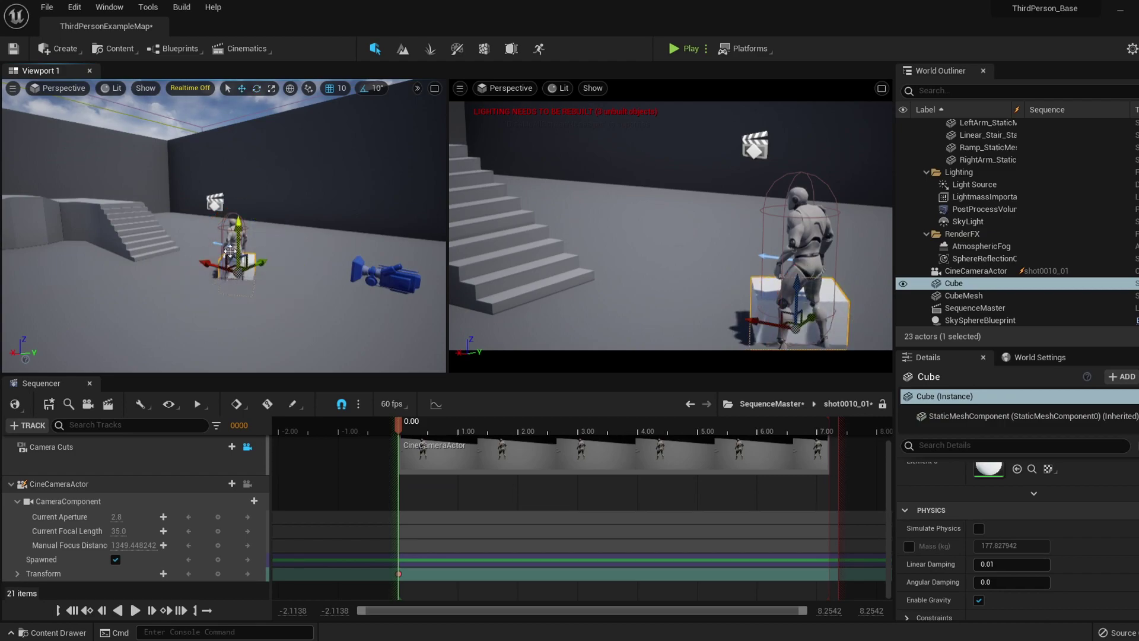
{"action": "key", "text": "w"}
{"action": "mouse_move", "coordinate": [238, 234]}
{"action": "left_mouse_down"}
{"action": "mouse_move", "coordinate": [239, 195]}
{"action": "mouse_move", "coordinate": [257, 222]}
{"action": "left_mouse_up"}
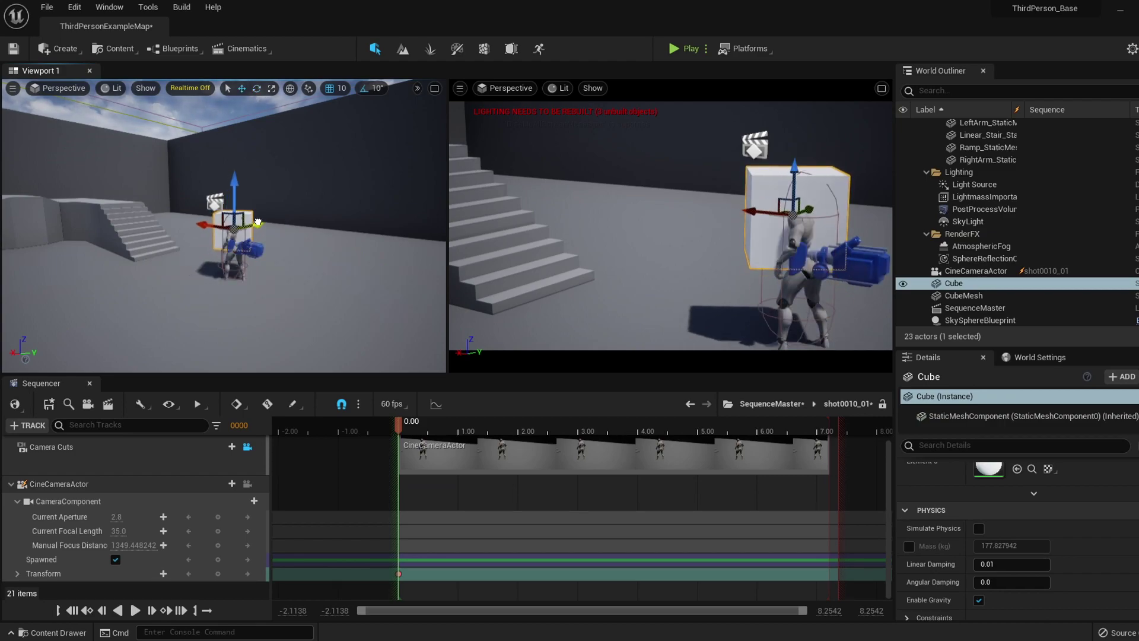
- Set the CineCameraActor's manual focus distance to about 679.74 cm by sampling the scene depth at the cube, and delete the cube
{"action": "left_click", "coordinate": [59, 483]}
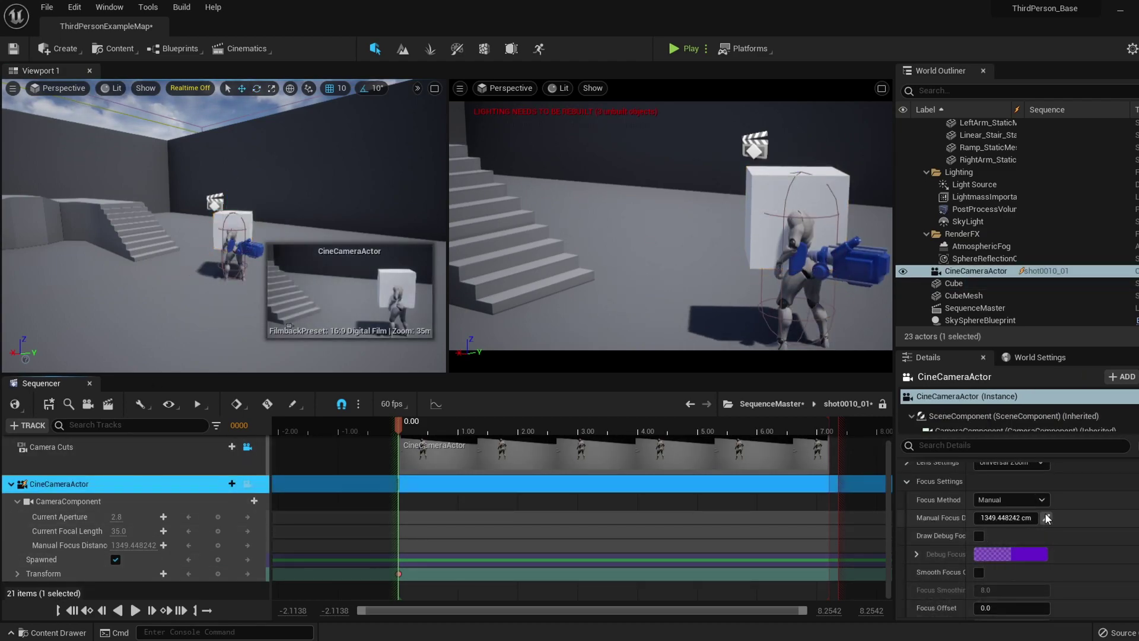
{"action": "left_click", "coordinate": [1046, 518]}
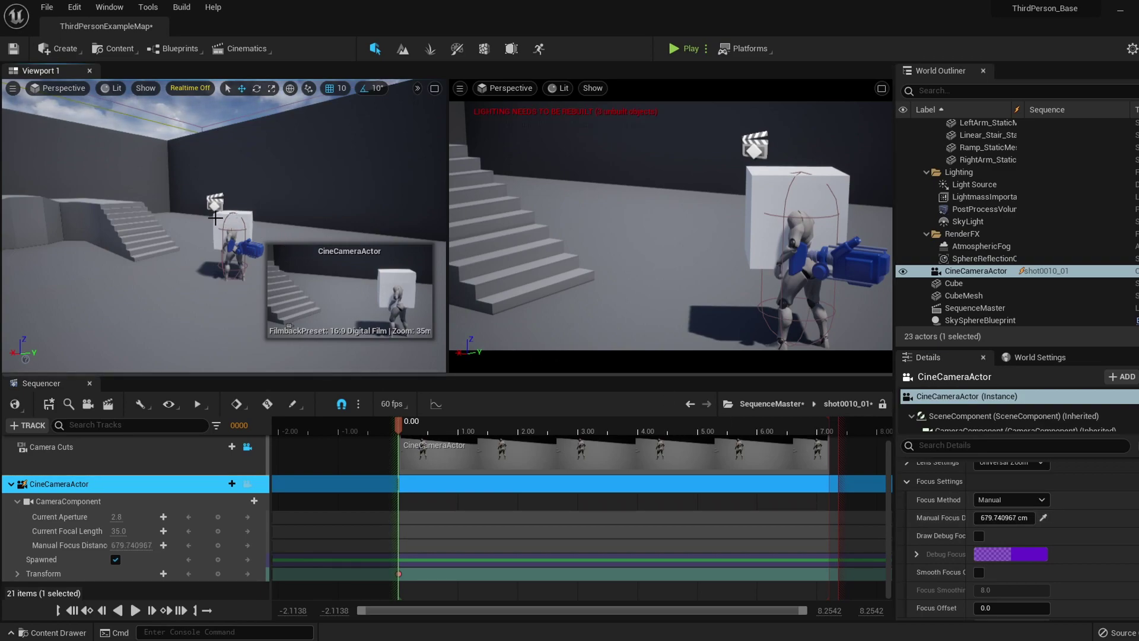
{"action": "left_click", "coordinate": [215, 218]}
{"action": "key", "text": "Delete"}
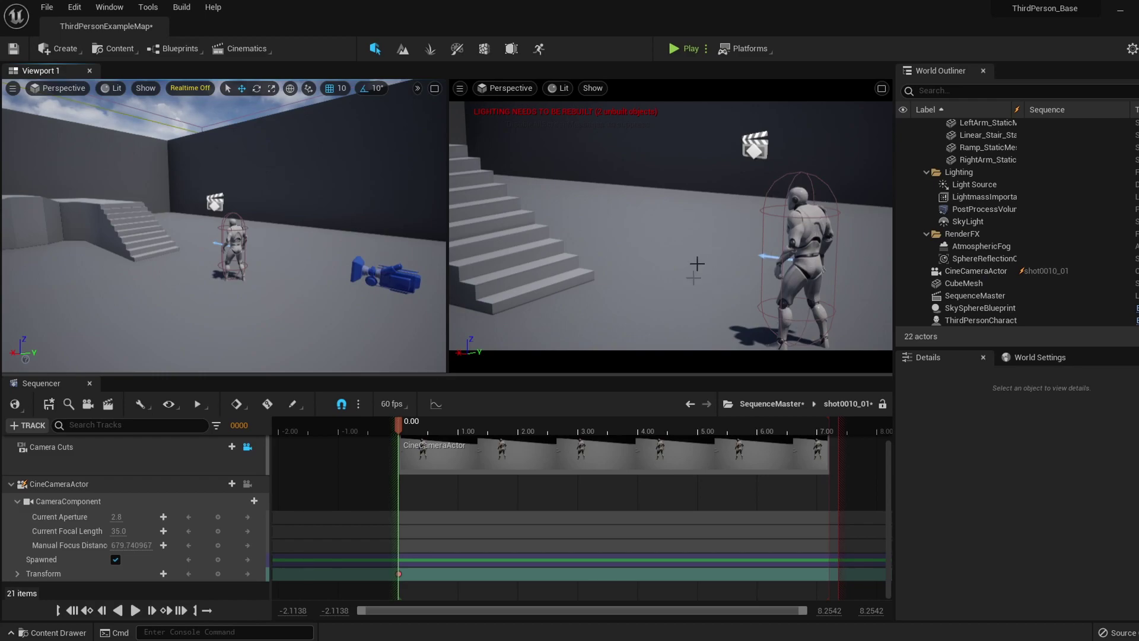
- Key the CineCameraActor's manual focus distance at 0.00
{"action": "left_click", "coordinate": [108, 481]}
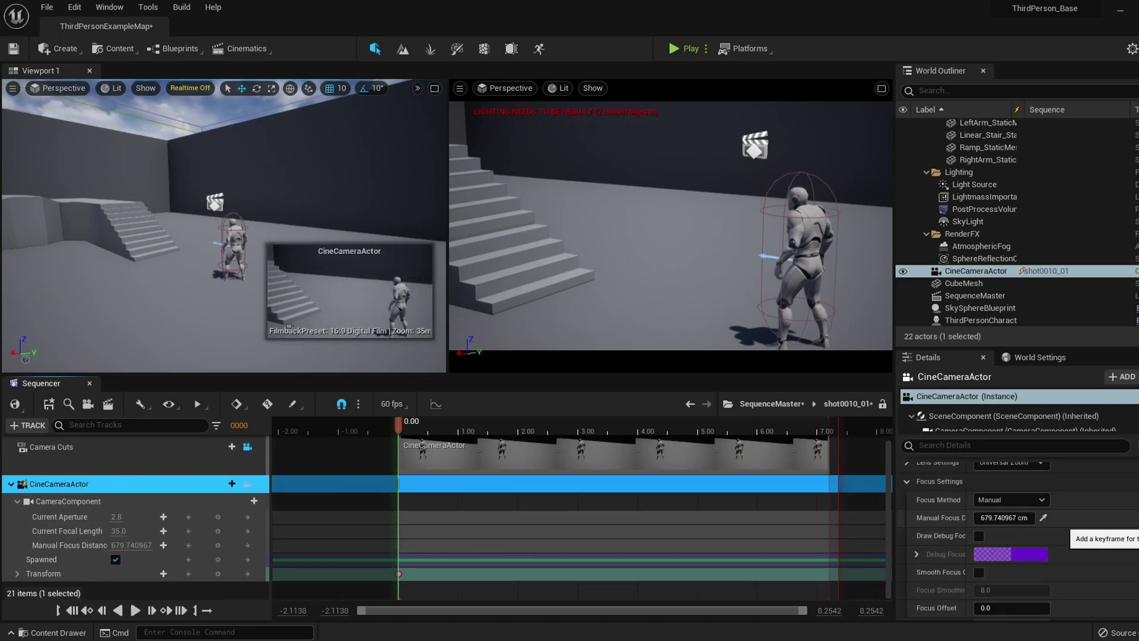
{"action": "mouse_move", "coordinate": [326, 224]}
{"action": "right_mouse_down"}
{"action": "mouse_move", "coordinate": [285, 226]}
{"action": "mouse_move", "coordinate": [320, 225]}
{"action": "right_mouse_up"}
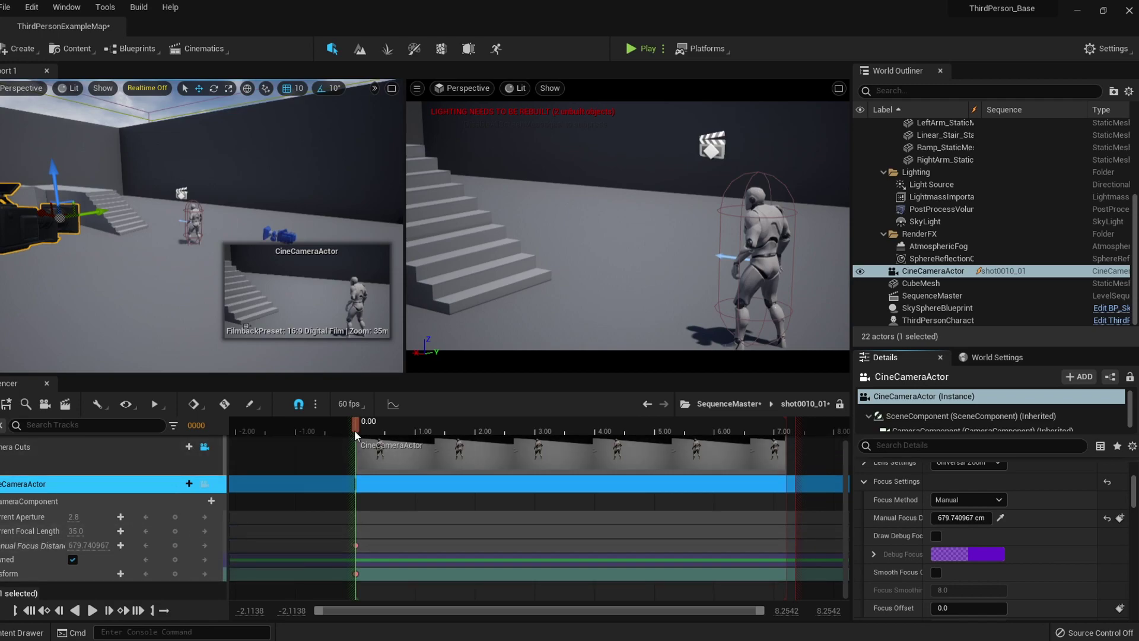
- At 2.1333, move and rotate the CineCameraActor behind the character to about X -1220, Y 0, Z 362, and key its transform
{"action": "left_click_drag", "start_coordinate": [355, 425], "coordinate": [425, 423]}
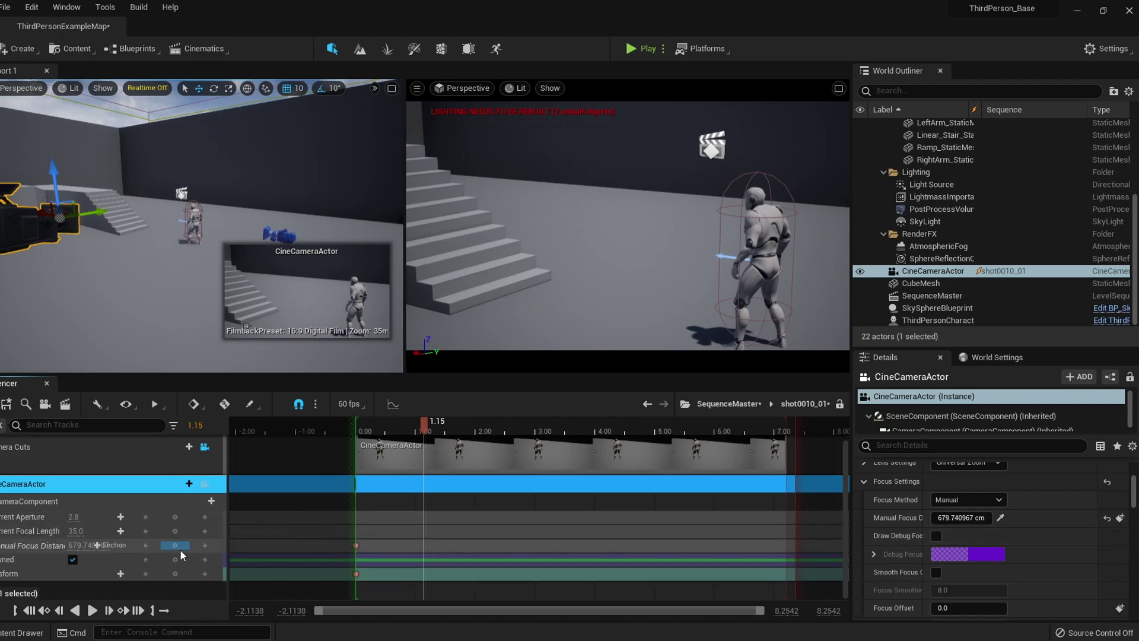
{"action": "right_click_drag", "start_coordinate": [172, 284], "coordinate": [209, 336]}
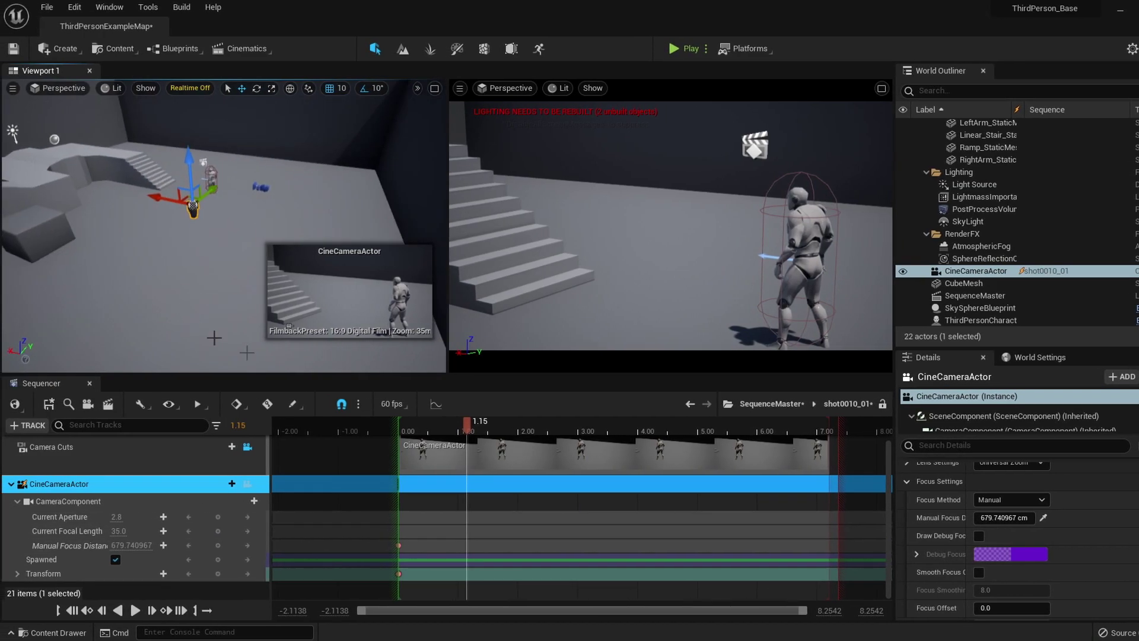
{"action": "key", "text": "e"}
{"action": "key", "text": "w"}
{"action": "left_click_drag", "start_coordinate": [466, 433], "coordinate": [526, 432]}
{"action": "left_click_drag", "start_coordinate": [210, 190], "coordinate": [286, 223]}
{"action": "key", "text": "e"}
{"action": "key", "text": "w"}
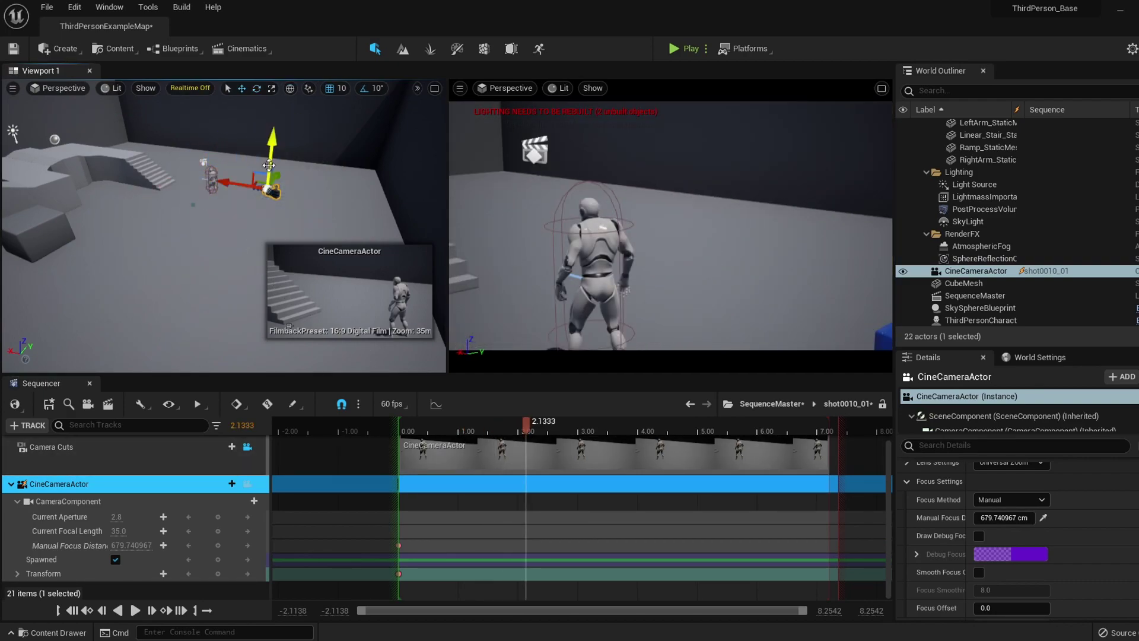
{"action": "left_click_drag", "start_coordinate": [272, 153], "coordinate": [272, 160]}
{"action": "left_click", "coordinate": [163, 573]}
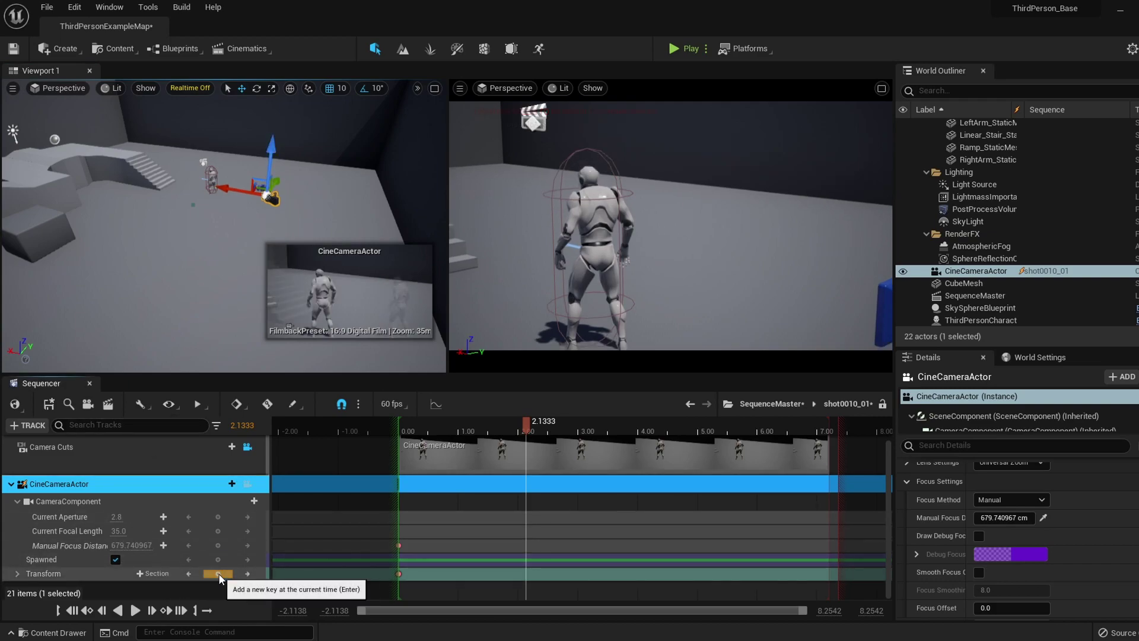
- Compare the details of the CineCameraActor with those of its CameraComponent, including the component's transform
{"action": "mouse_move", "coordinate": [532, 426]}
{"action": "left_mouse_down"}
{"action": "mouse_move", "coordinate": [428, 422]}
{"action": "mouse_move", "coordinate": [518, 424]}
{"action": "left_mouse_up"}
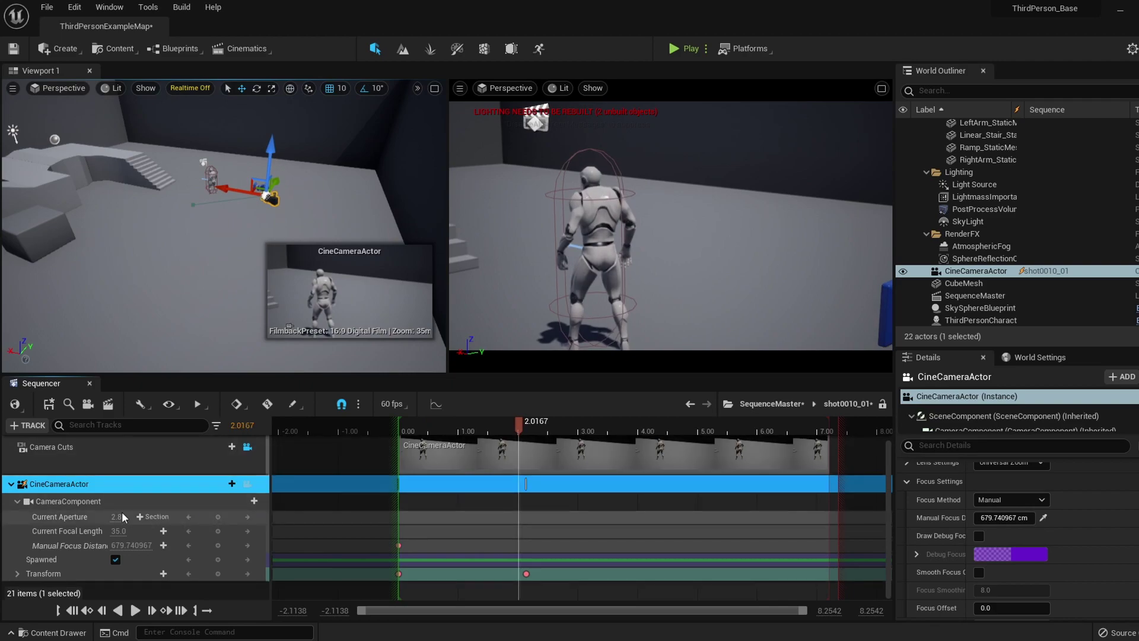
{"action": "left_click", "coordinate": [115, 503]}
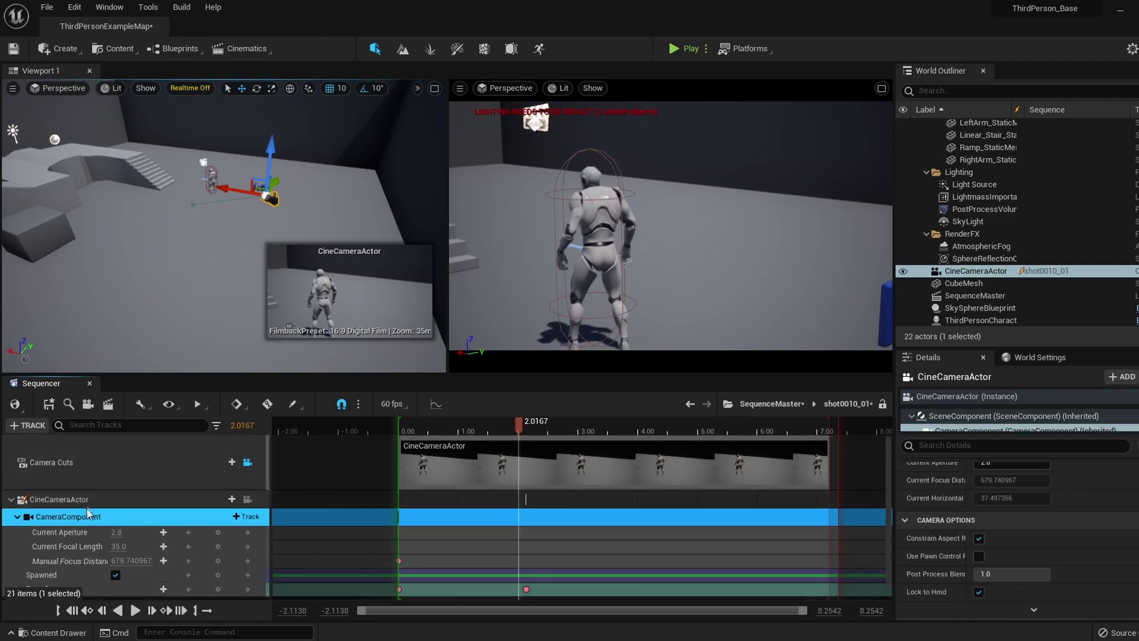
{"action": "left_click", "coordinate": [93, 501]}
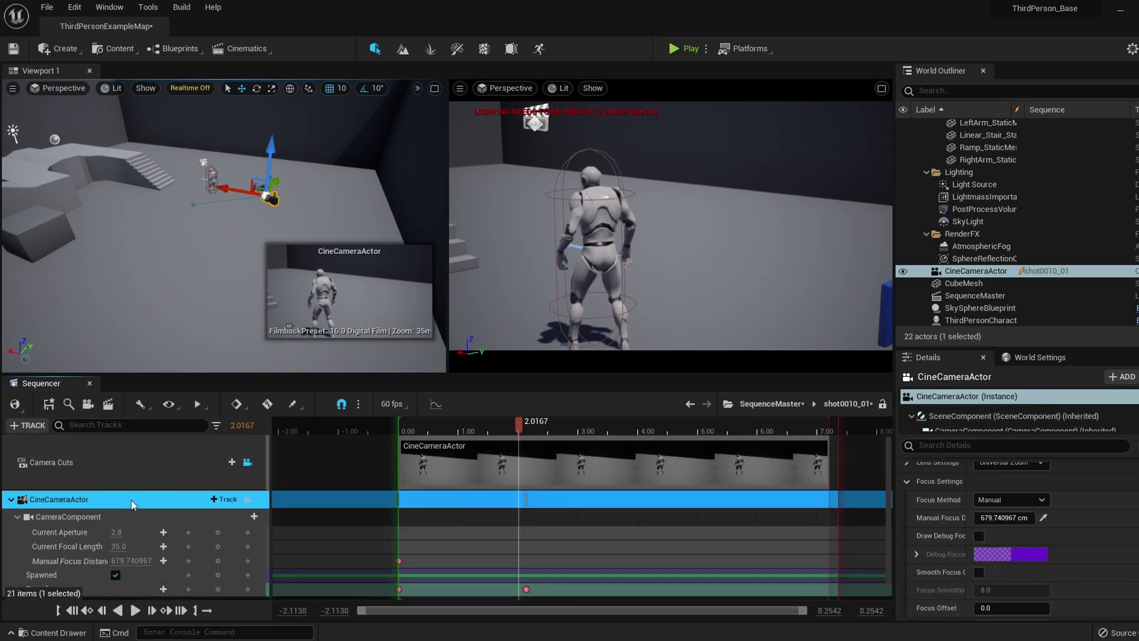
{"action": "left_click", "coordinate": [87, 519]}
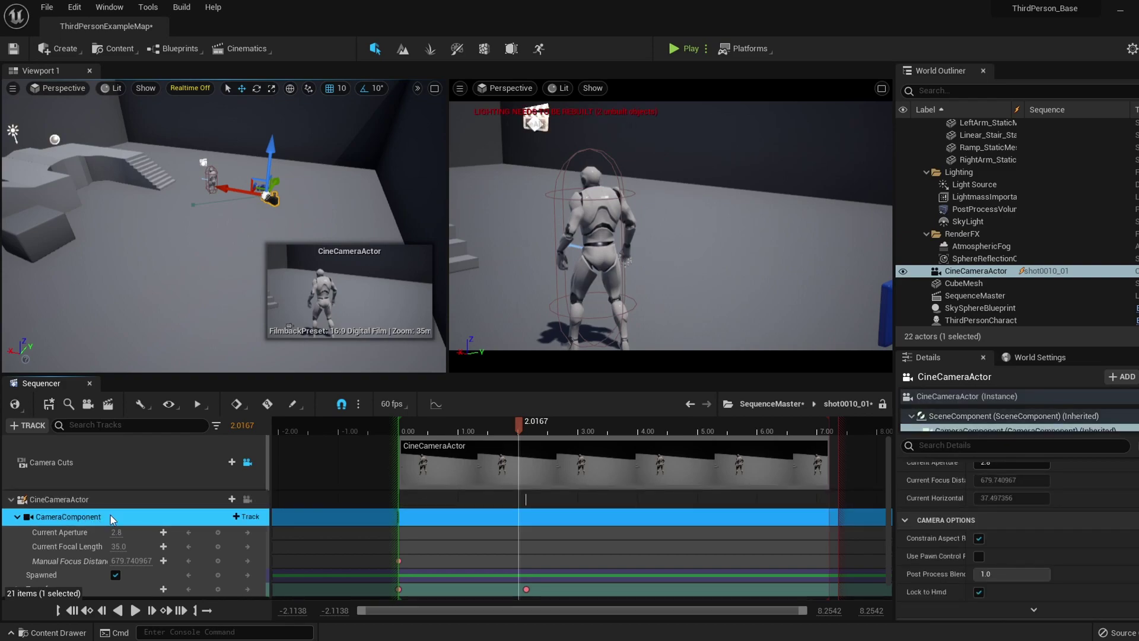
{"action": "scroll", "coordinate": [988, 578], "scroll_direction": "up", "scroll_amount": 8}
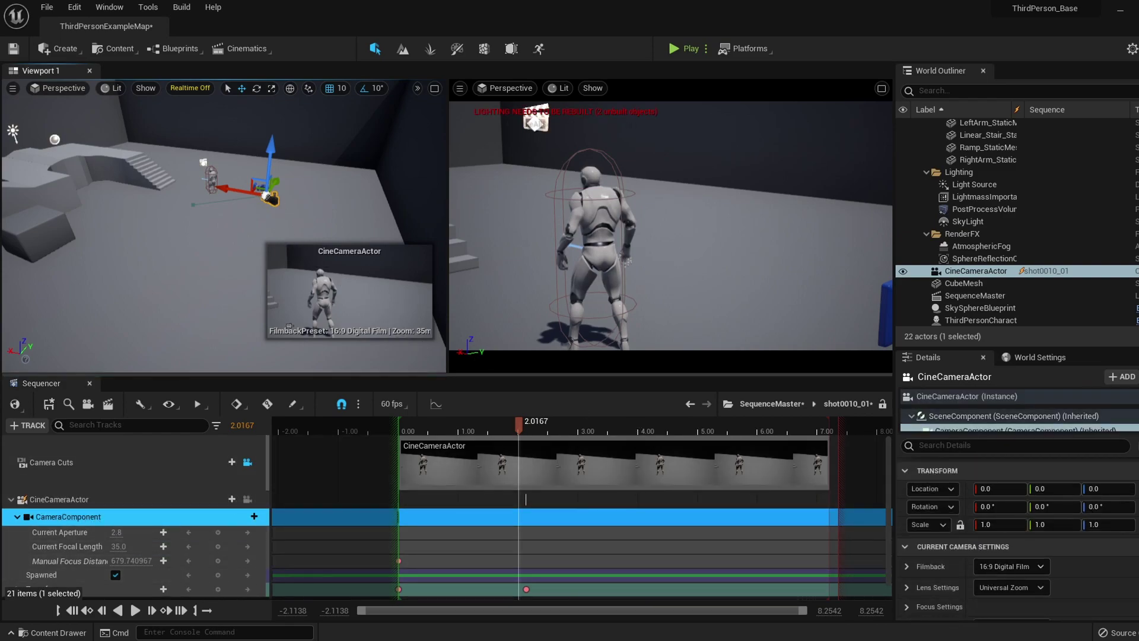
{"action": "right_click_drag", "start_coordinate": [341, 270], "coordinate": [312, 265]}
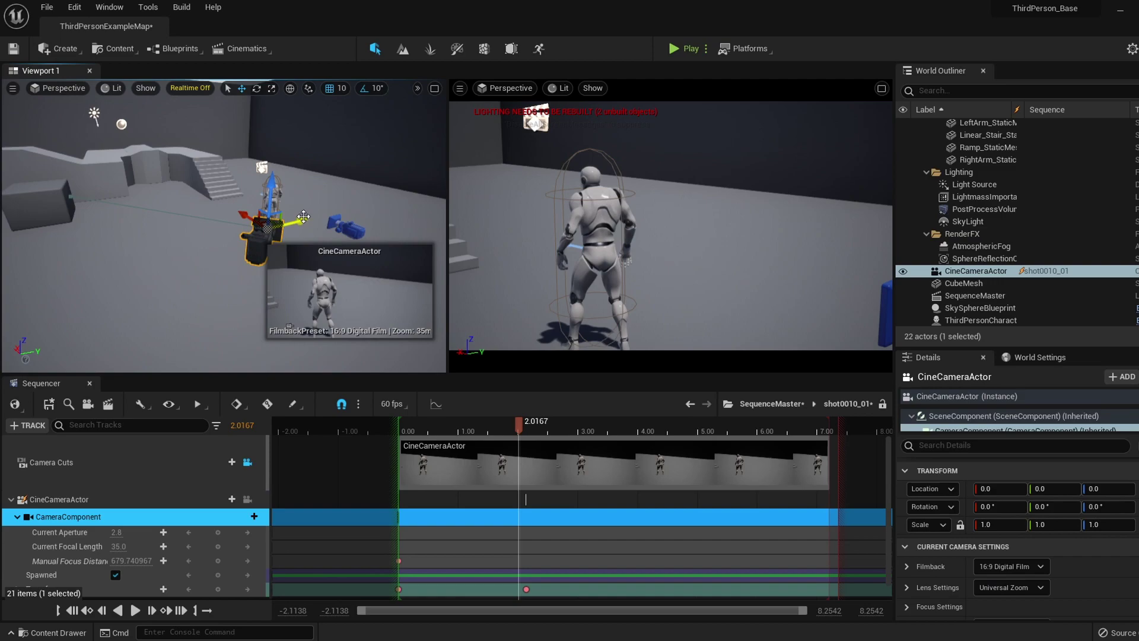
- Try offsetting the CameraComponent from its actor to about X 209, Y 198, Z 39, and compare both selections
{"action": "left_click_drag", "start_coordinate": [303, 216], "coordinate": [421, 196]}
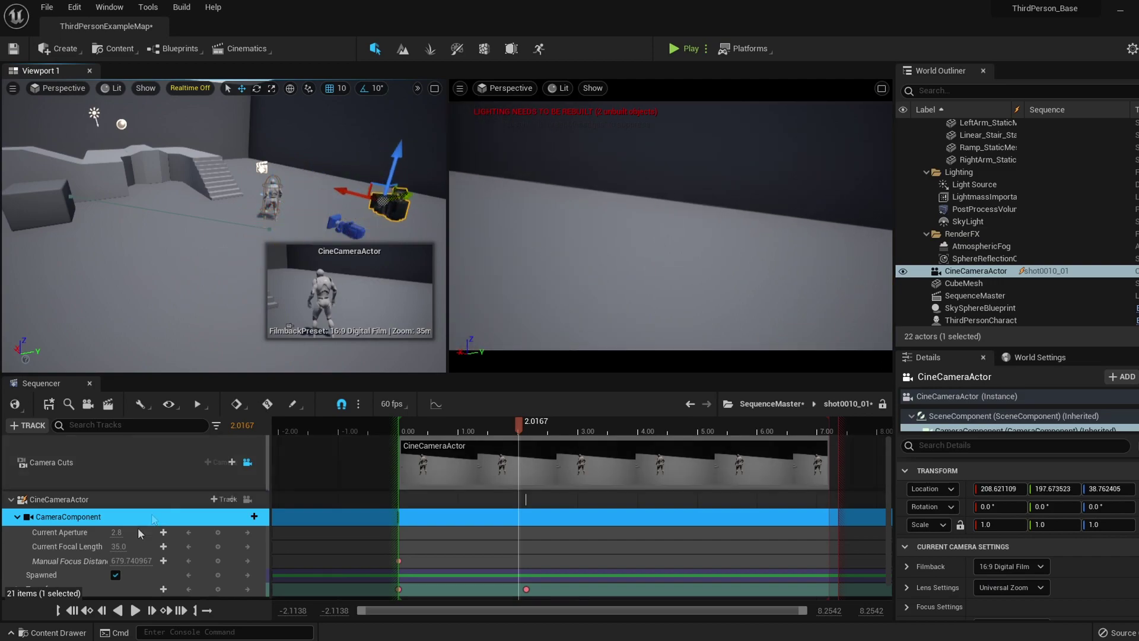
{"action": "left_click", "coordinate": [98, 499]}
{"action": "left_click", "coordinate": [98, 515]}
{"action": "left_click", "coordinate": [91, 498]}
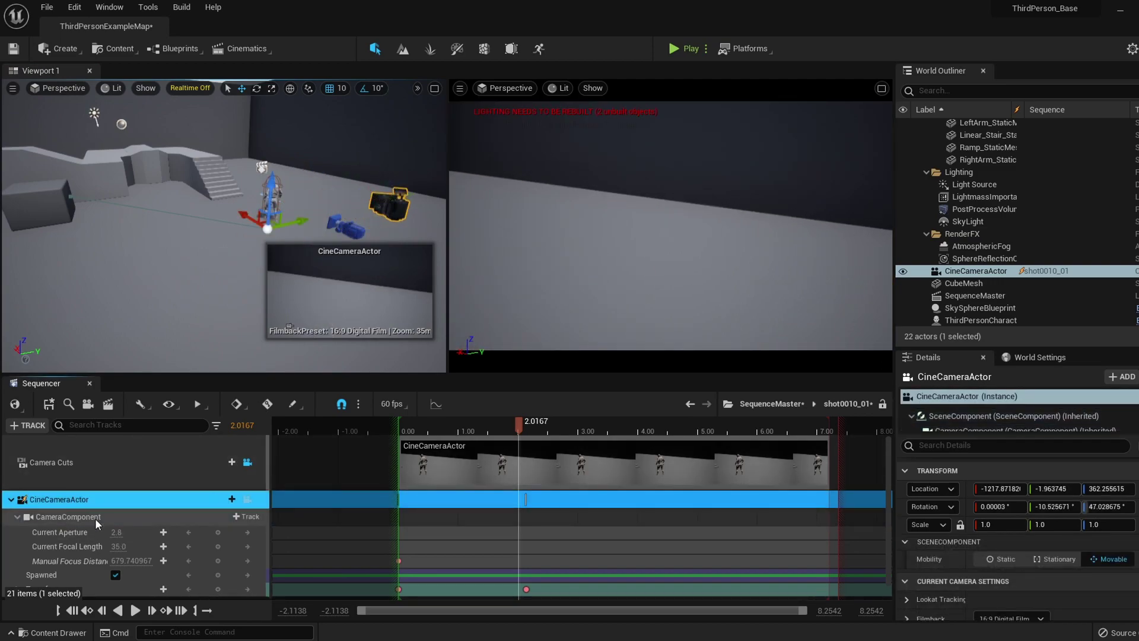
{"action": "left_click", "coordinate": [94, 516]}
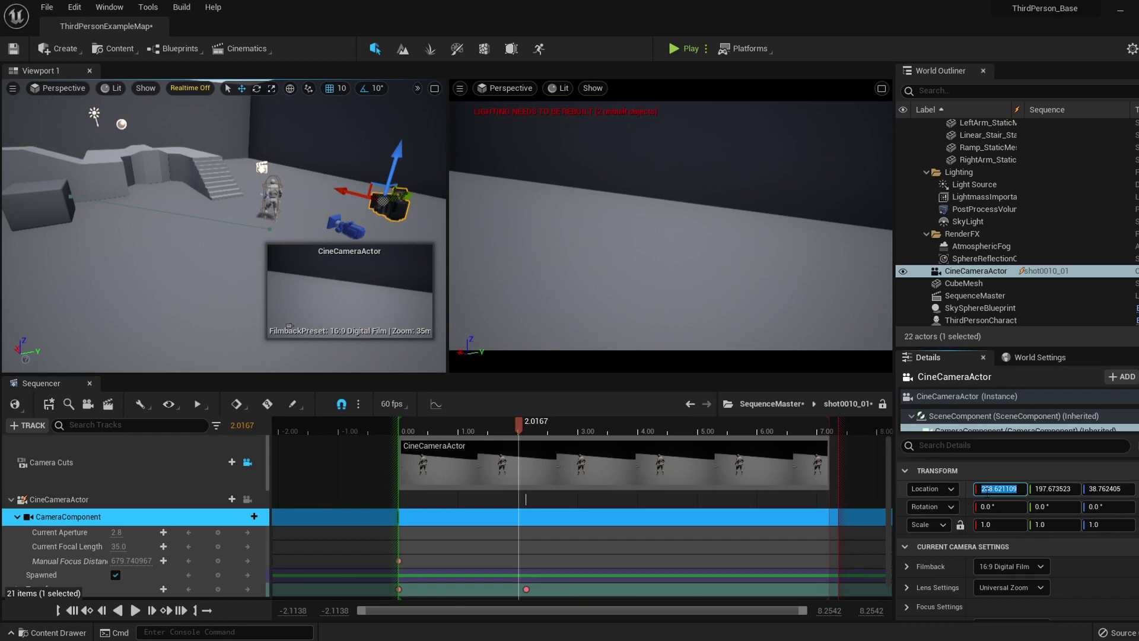
- Reset the CameraComponent's location to 0, 0, 0
{"action": "type", "text": "0"}
{"action": "key", "text": "Tab"}
{"action": "type", "text": "0"}
{"action": "key", "text": "Tab"}
{"action": "type", "text": "0"}
{"action": "key", "text": "Return"}
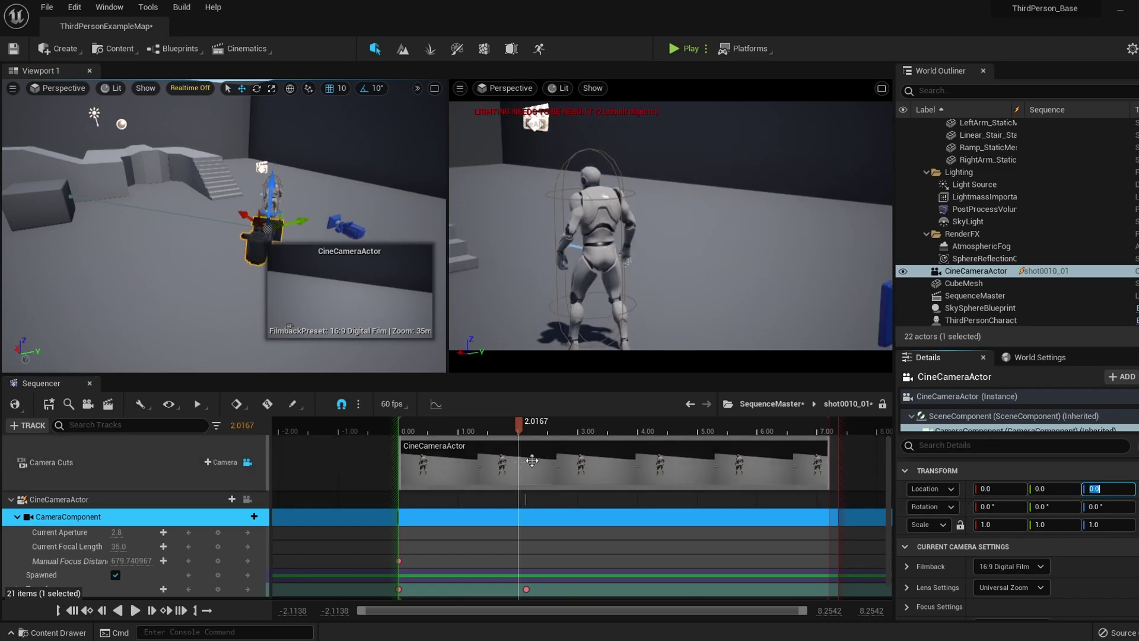
- Scrub the shot between about 1.63 and 1.88 to examine the CineCameraActor's animated movement
{"action": "left_click", "coordinate": [97, 500]}
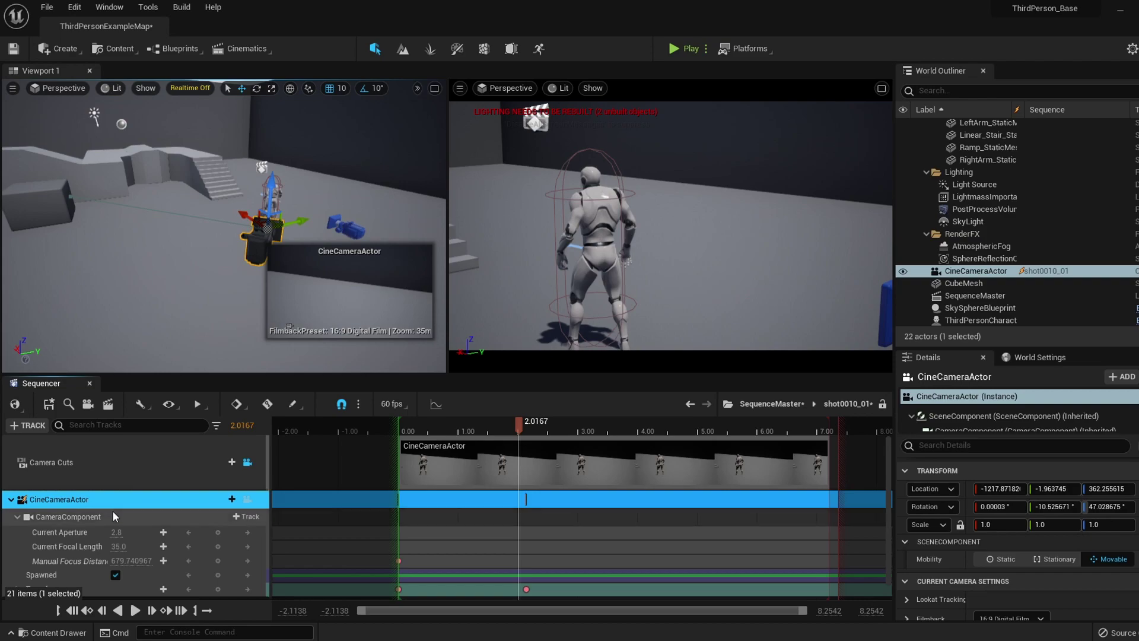
{"action": "right_click_drag", "start_coordinate": [146, 285], "coordinate": [172, 276]}
{"action": "left_click_drag", "start_coordinate": [518, 424], "coordinate": [502, 449]}
{"action": "right_click_drag", "start_coordinate": [160, 265], "coordinate": [188, 252]}
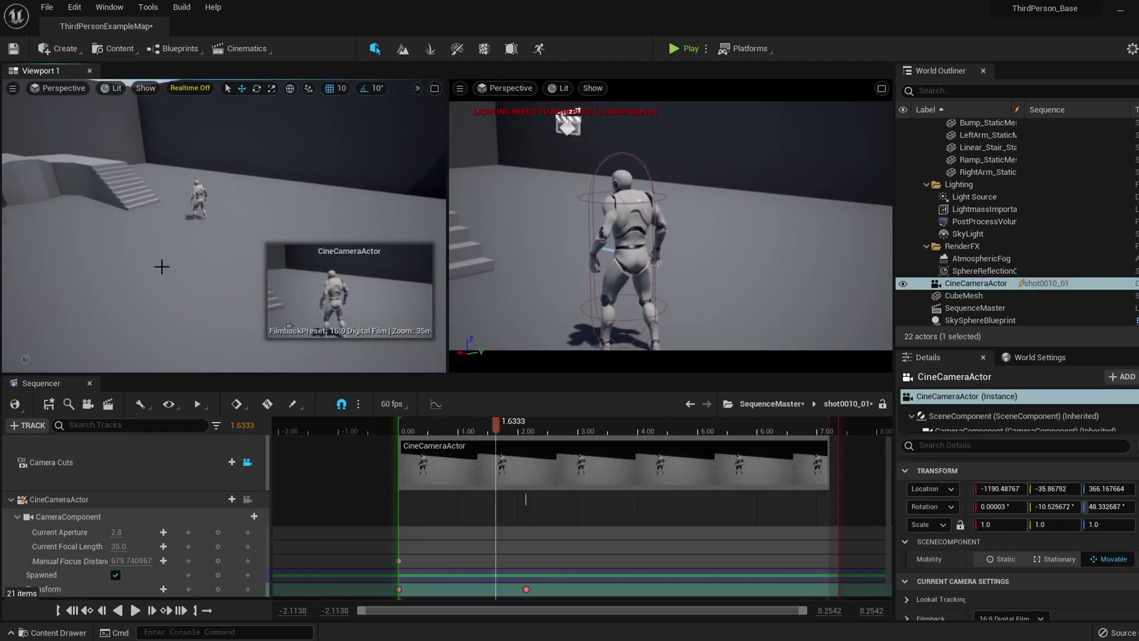
{"action": "mouse_move", "coordinate": [492, 425]}
{"action": "left_mouse_down"}
{"action": "mouse_move", "coordinate": [529, 418]}
{"action": "mouse_move", "coordinate": [511, 422]}
{"action": "left_mouse_up"}
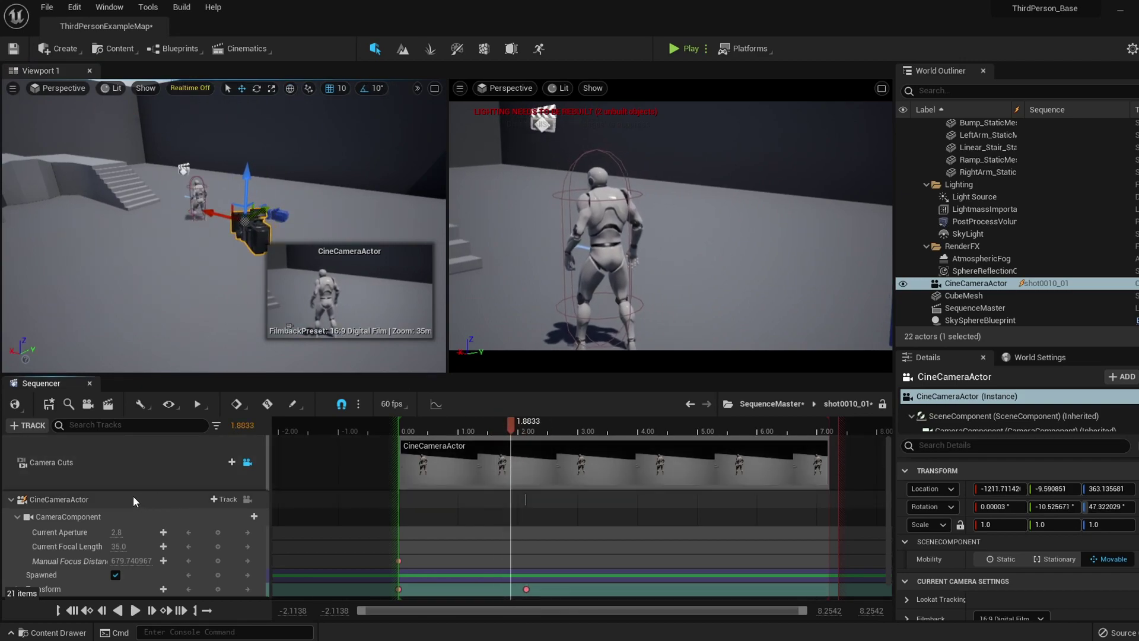
- At 3.9833, move the CineCameraActor along the Y axis to about Y 350 and key its transform
{"action": "left_click", "coordinate": [133, 499]}
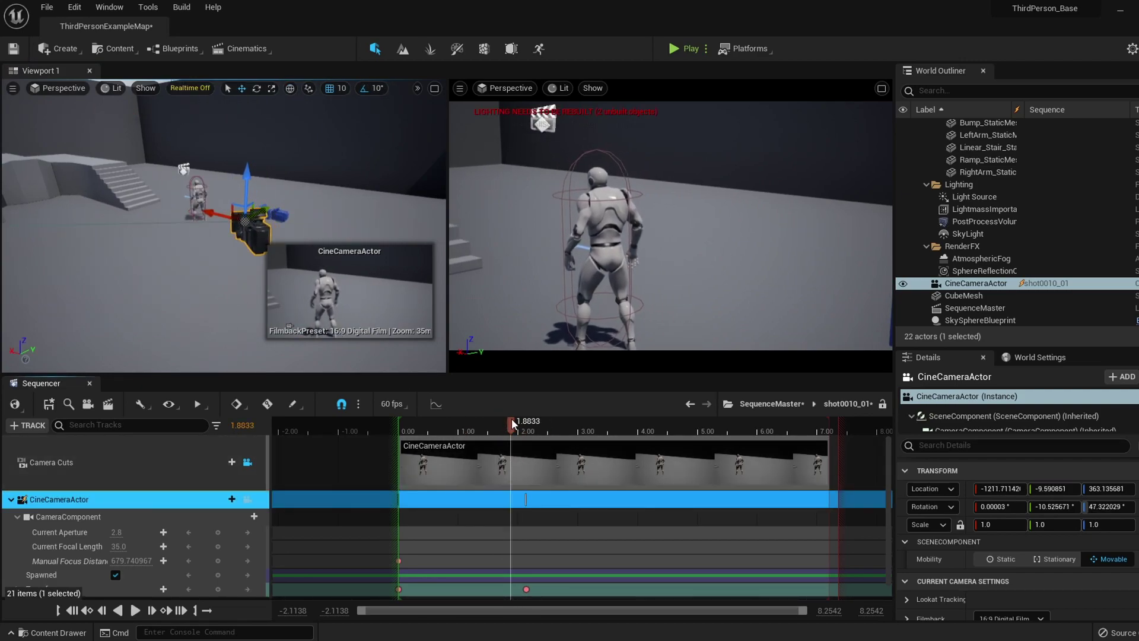
{"action": "left_click_drag", "start_coordinate": [511, 420], "coordinate": [637, 439]}
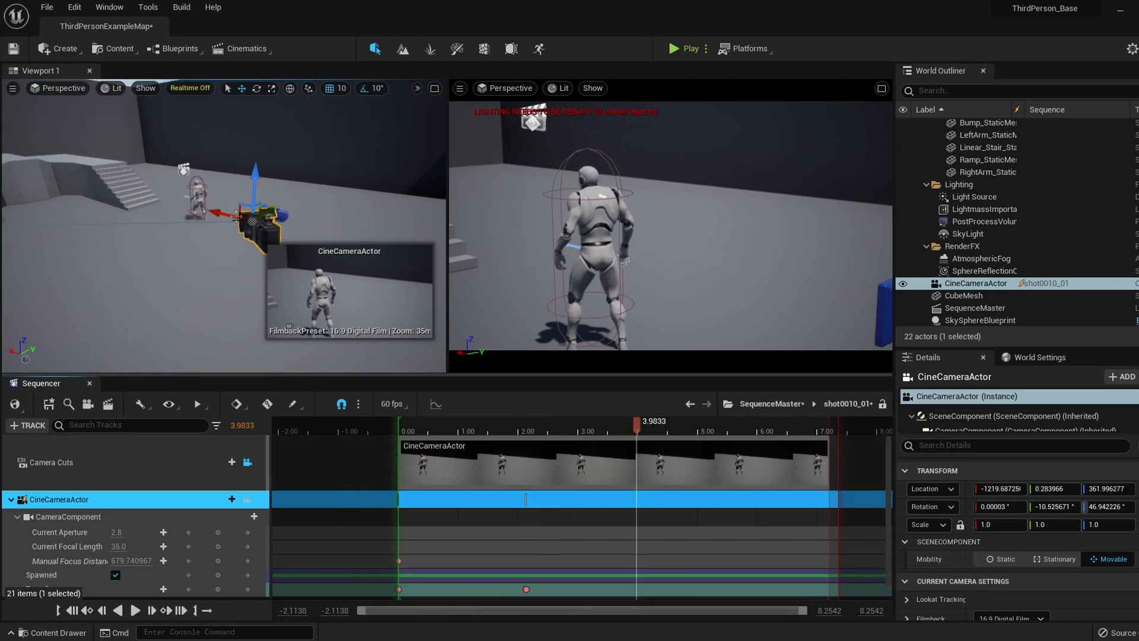
{"action": "left_click_drag", "start_coordinate": [270, 206], "coordinate": [315, 197]}
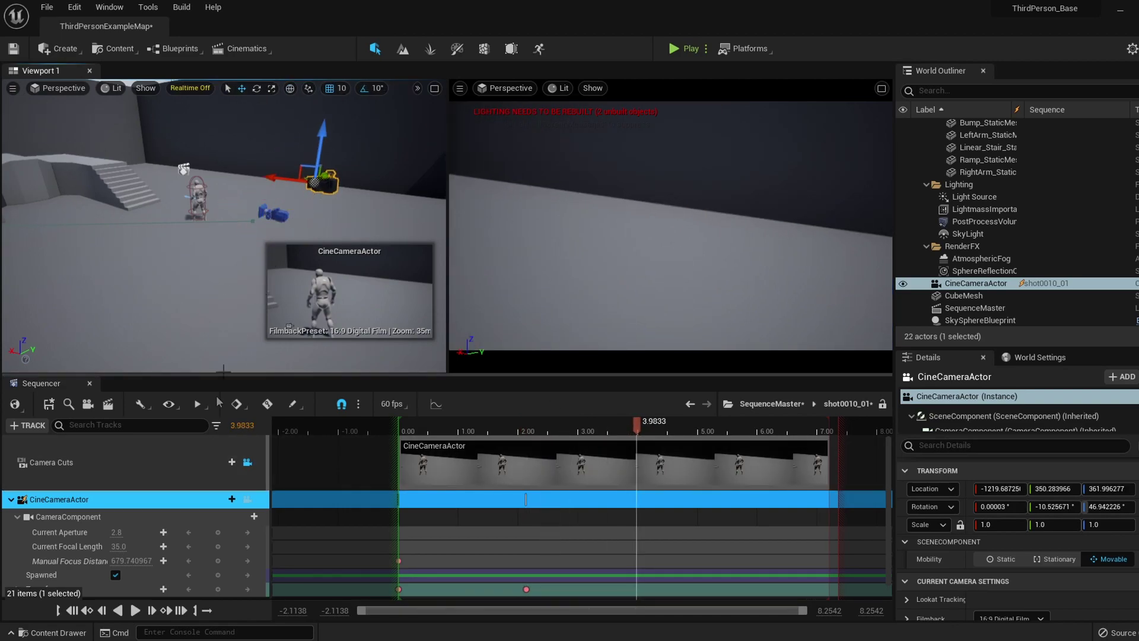
{"action": "left_click", "coordinate": [163, 589]}
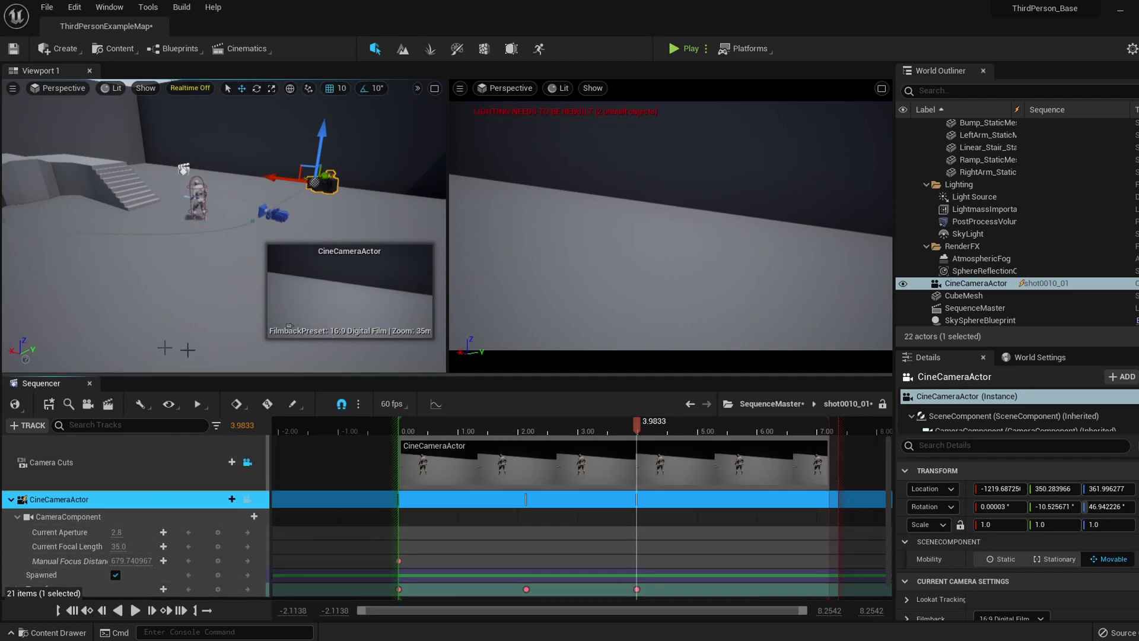
- Try moving the CineCameraActor at 4.1333 and 4.3167 without keying its transform
{"action": "scroll", "coordinate": [1046, 558], "scroll_direction": "down", "scroll_amount": 3}
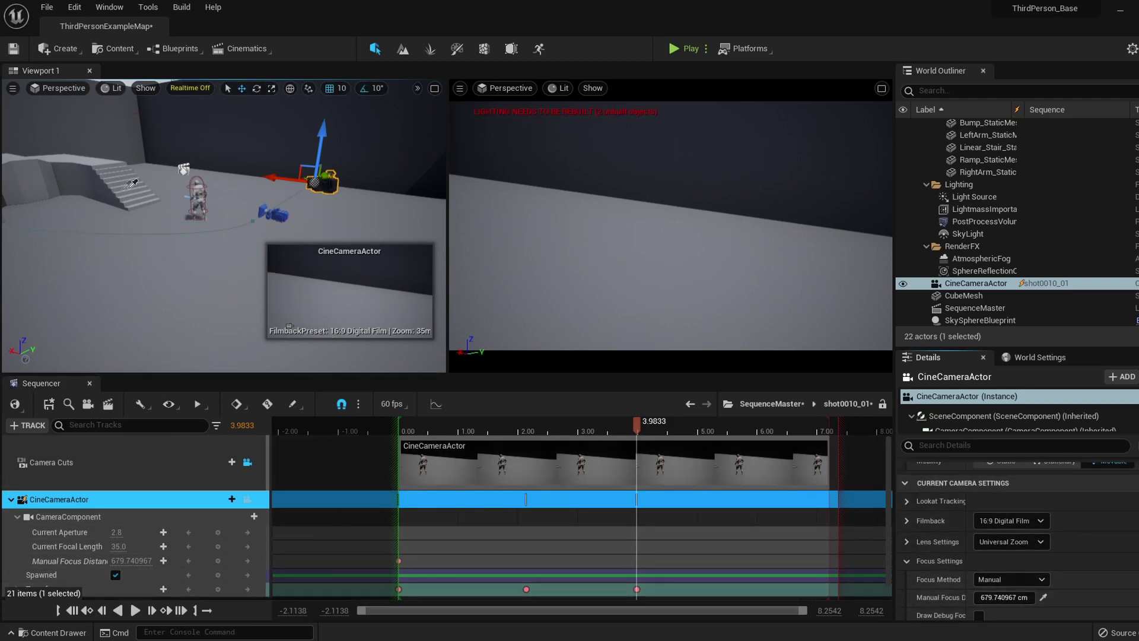
{"action": "left_click", "coordinate": [708, 423]}
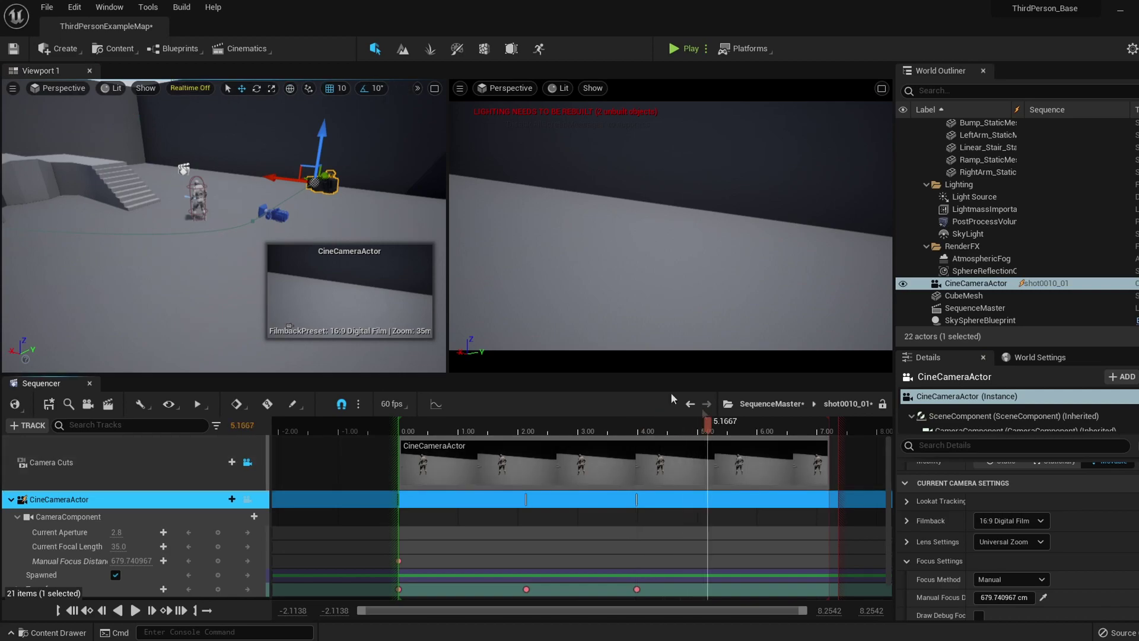
{"action": "left_click", "coordinate": [666, 424]}
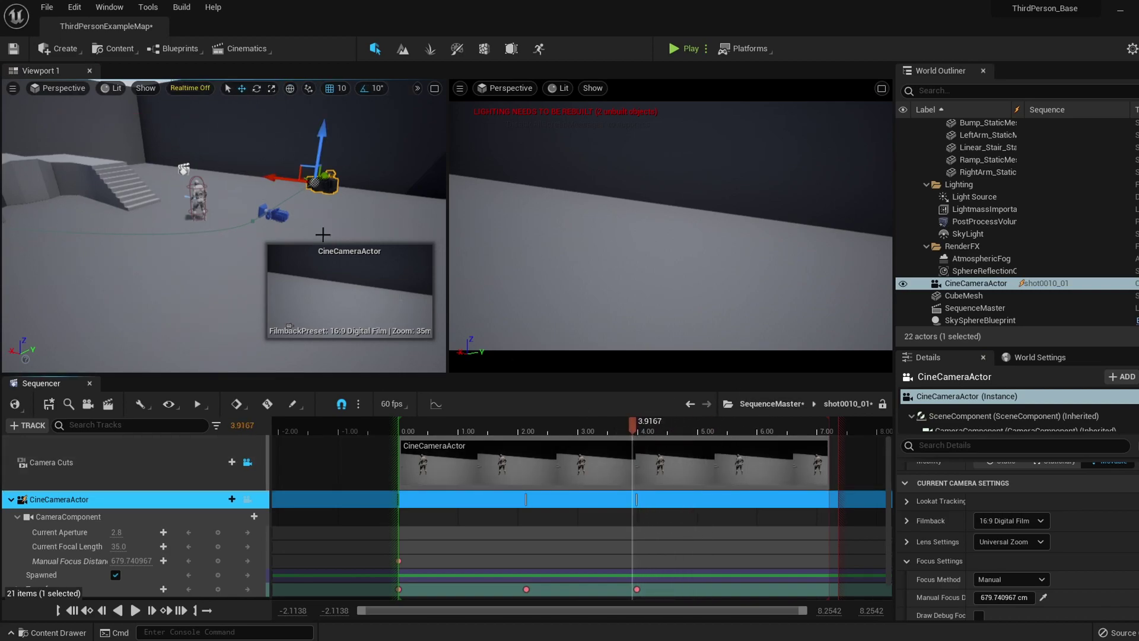
{"action": "left_click", "coordinate": [645, 423]}
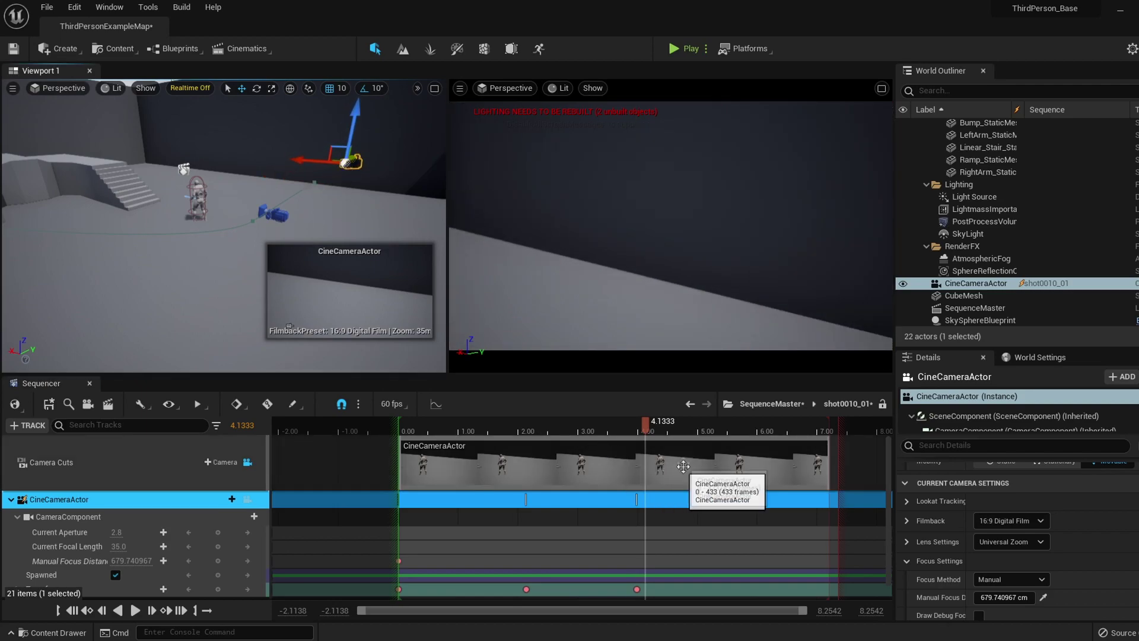
{"action": "left_click", "coordinate": [655, 423]}
{"action": "right_click_drag", "start_coordinate": [302, 217], "coordinate": [315, 255]}
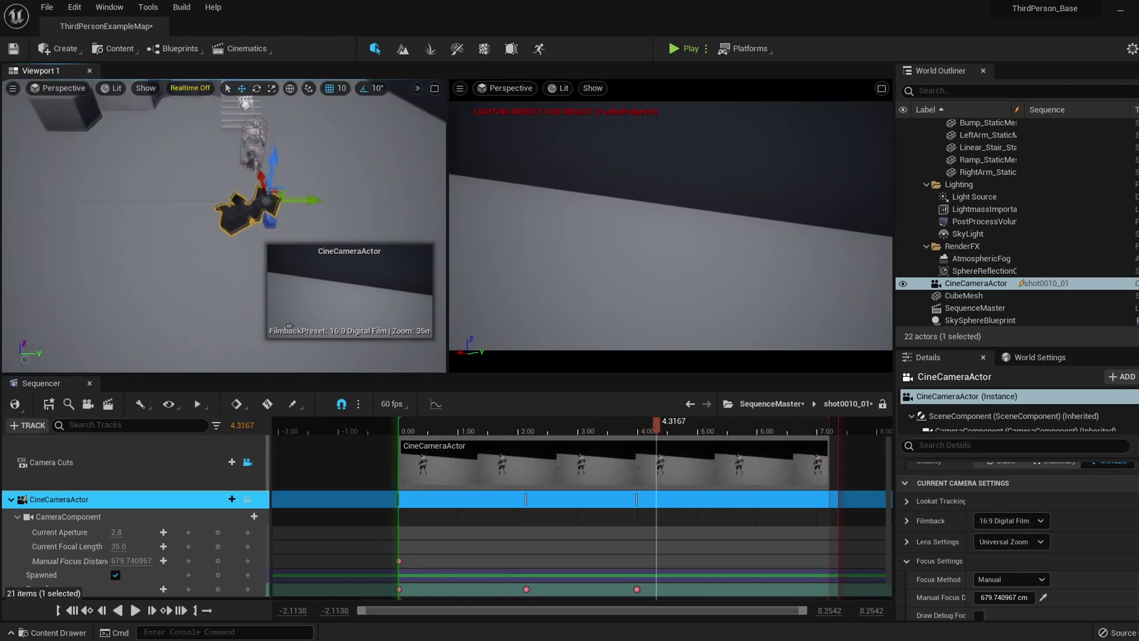
{"action": "left_click_drag", "start_coordinate": [284, 188], "coordinate": [392, 176]}
- At 5.0167, move the CineCameraActor further along the Y axis and key its transform
{"action": "left_click_drag", "start_coordinate": [657, 424], "coordinate": [698, 423]}
{"action": "left_click_drag", "start_coordinate": [303, 191], "coordinate": [450, 188]}
{"action": "left_click", "coordinate": [218, 589]}
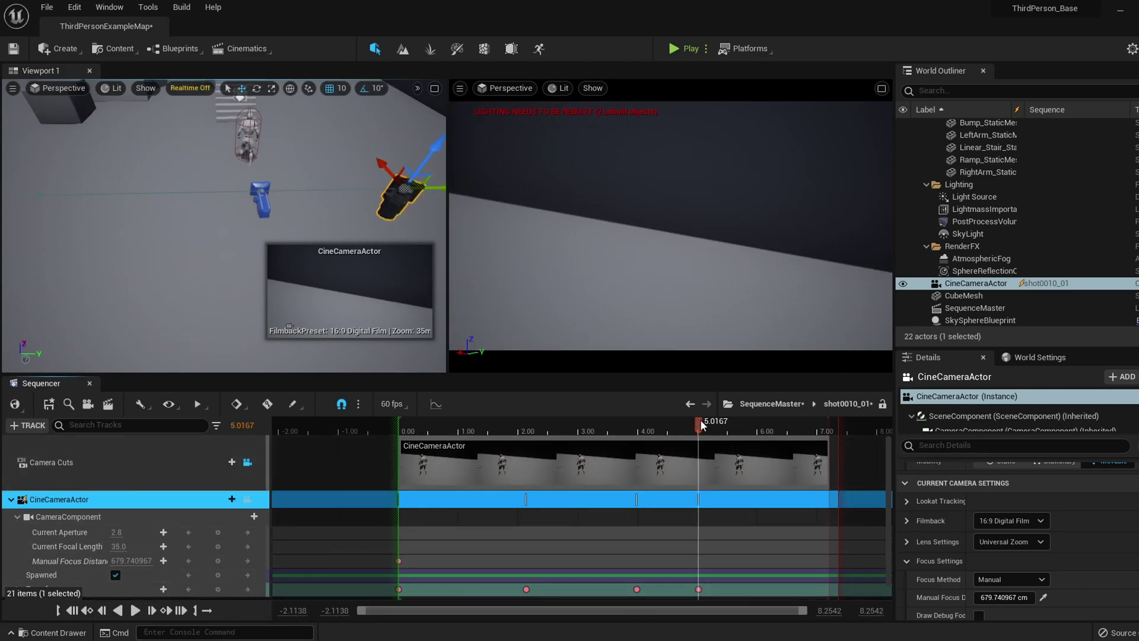
- Rotate the CineCameraActor about its vertical axis at 5.0167 to frame the character and key its transform
{"action": "left_click_drag", "start_coordinate": [700, 418], "coordinate": [670, 425]}
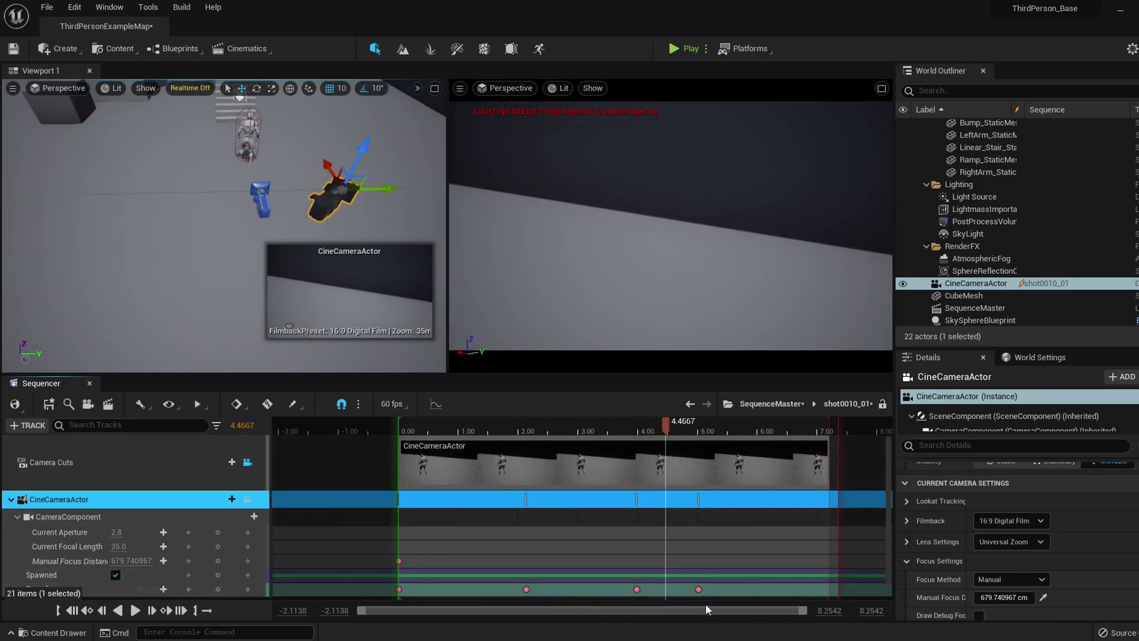
{"action": "left_click", "coordinate": [698, 589]}
{"action": "right_click_drag", "start_coordinate": [403, 270], "coordinate": [451, 243]}
{"action": "key", "text": "e"}
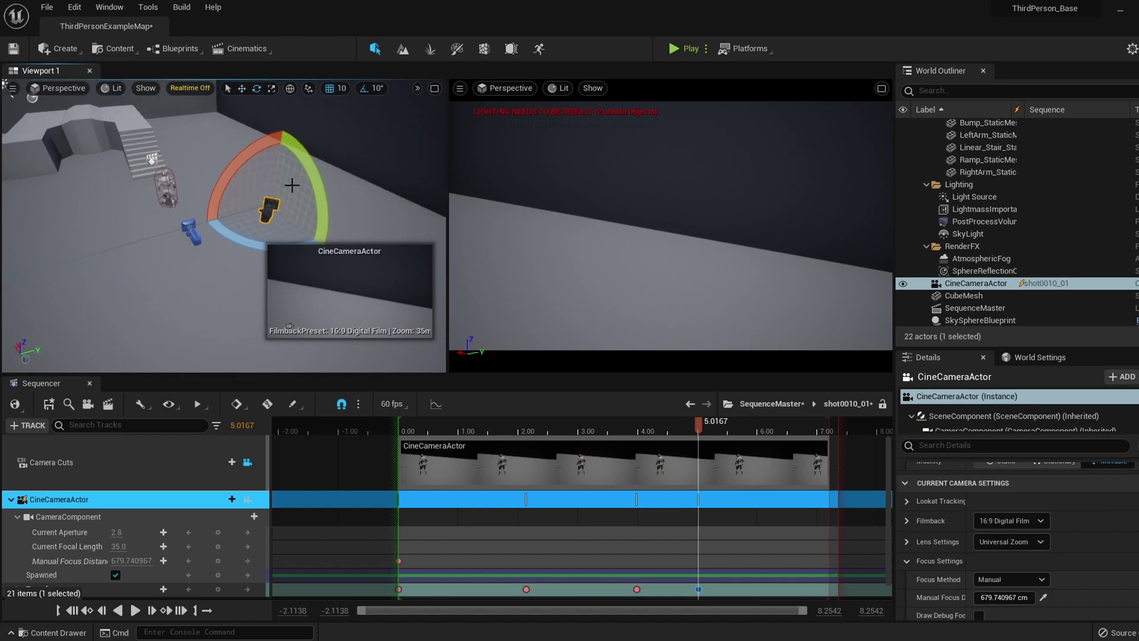
{"action": "left_click_drag", "start_coordinate": [230, 250], "coordinate": [300, 266]}
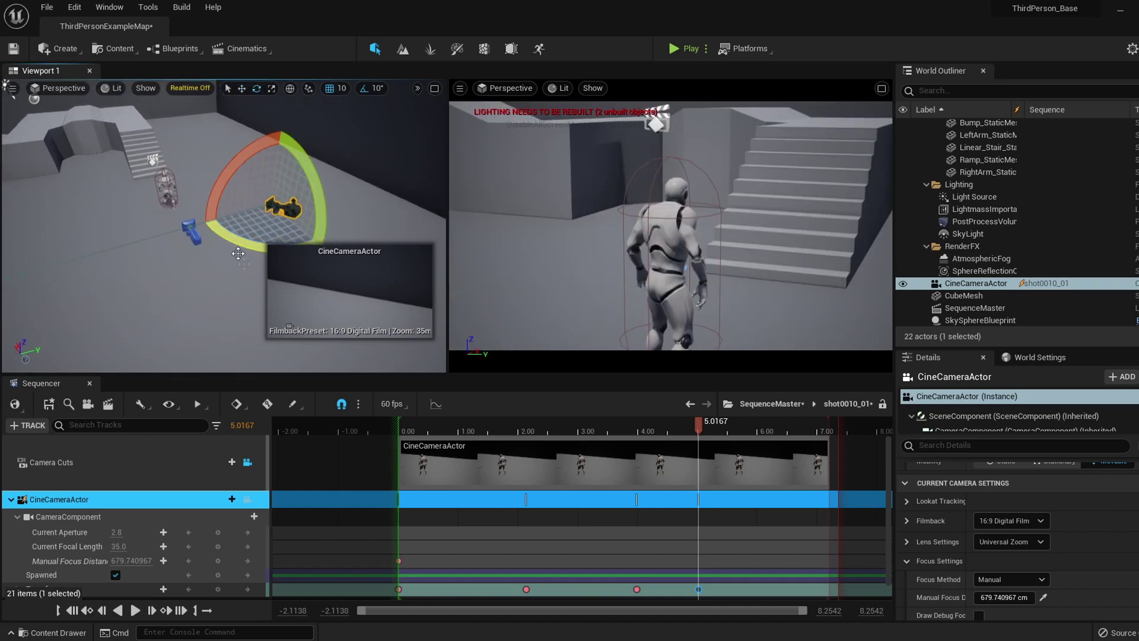
{"action": "key", "text": "w"}
{"action": "left_click", "coordinate": [218, 589]}
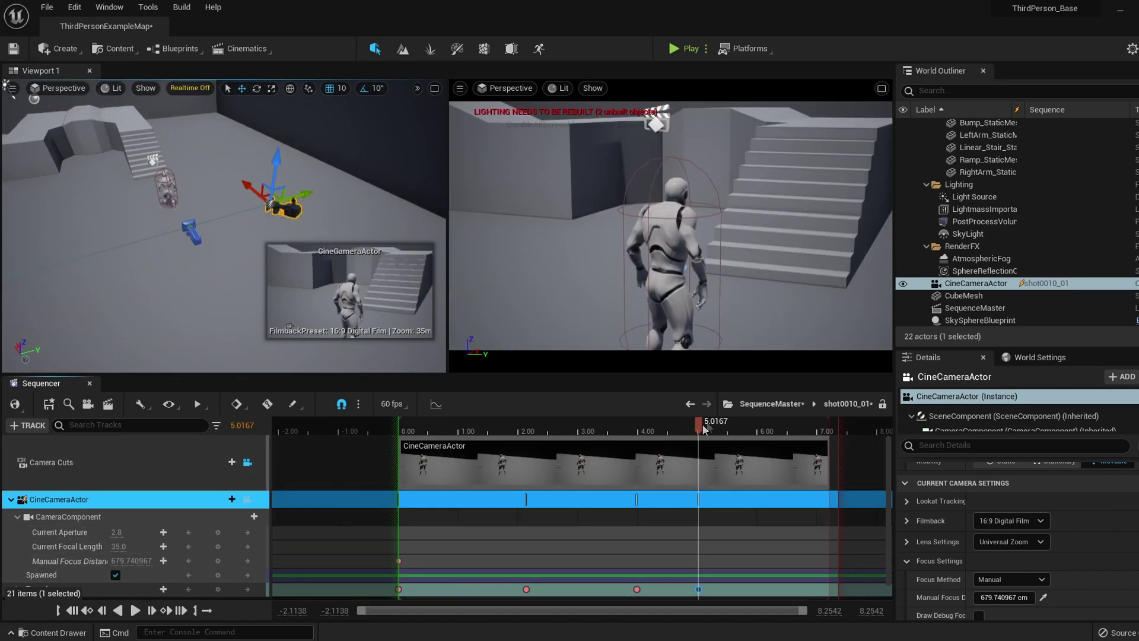
- In SequenceMaster, remove shots shot0020_01 through shot0050_01, keeping only shot0010_01 on the Shots track
{"action": "left_click", "coordinate": [771, 403]}
{"action": "left_click", "coordinate": [579, 477]}
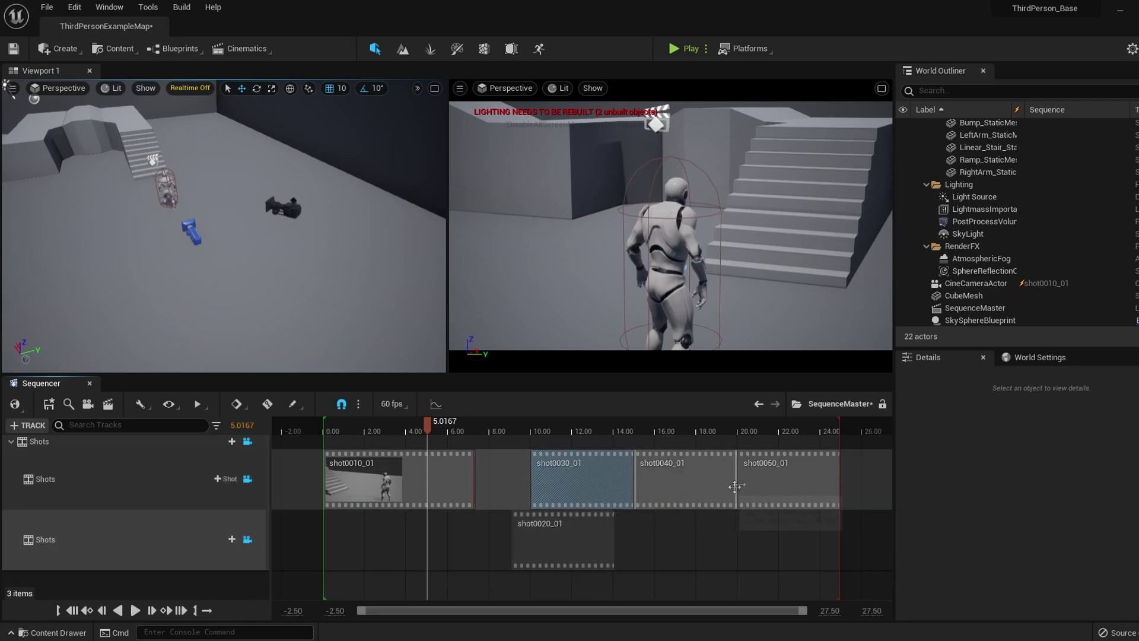
{"action": "left_click", "coordinate": [587, 484]}
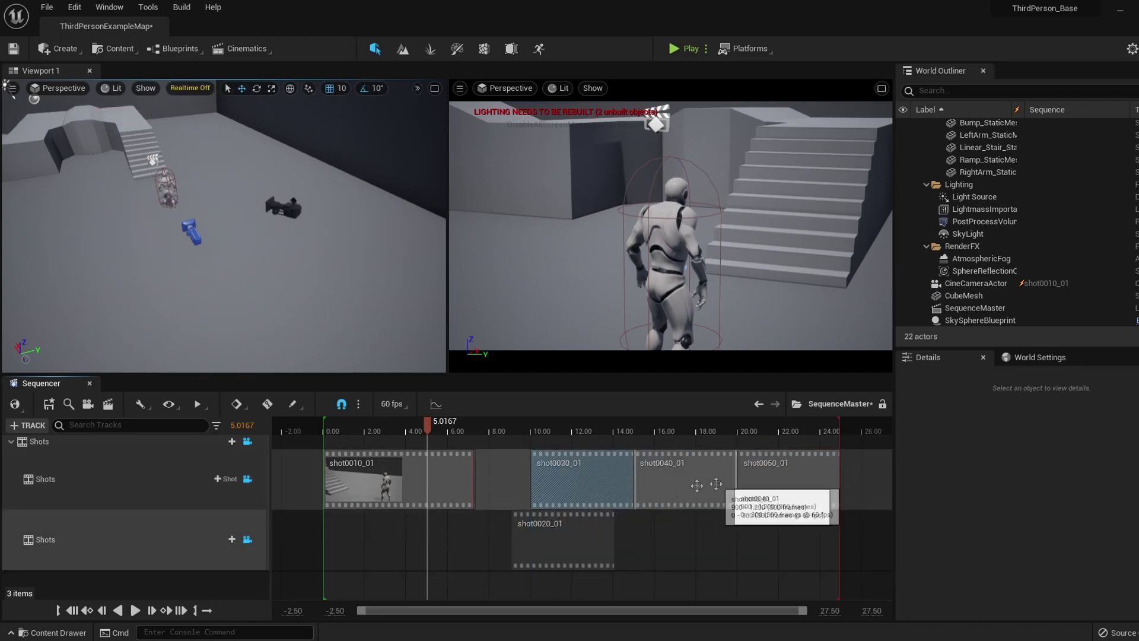
{"action": "left_click_drag", "start_coordinate": [781, 475], "coordinate": [864, 475]}
{"action": "left_click_drag", "start_coordinate": [661, 483], "coordinate": [744, 482]}
{"action": "left_click", "coordinate": [591, 501]}
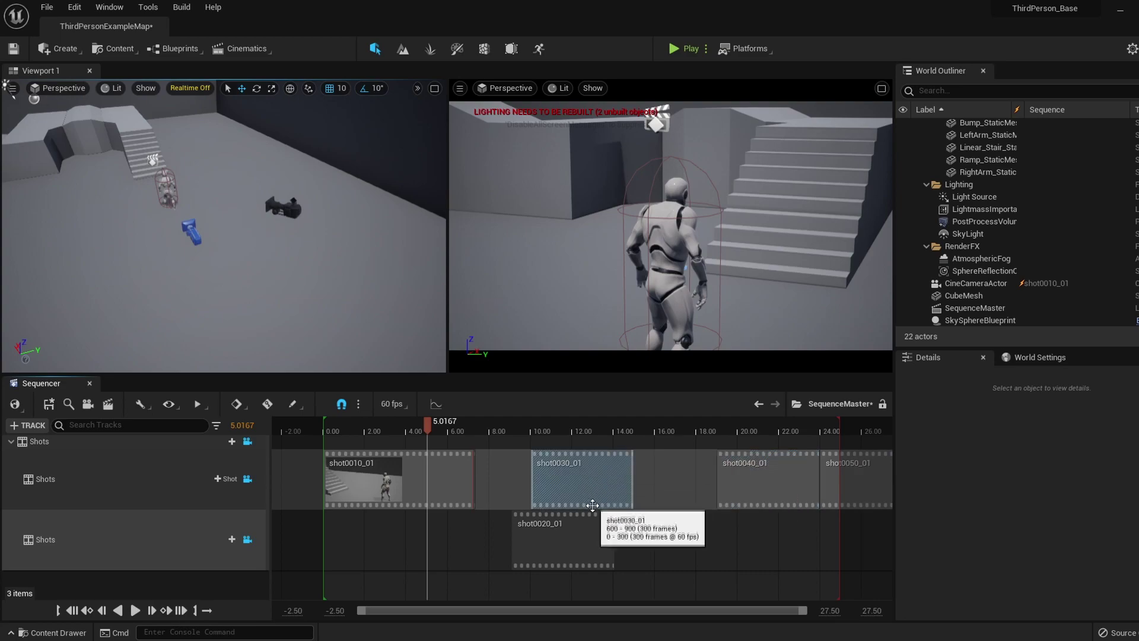
{"action": "left_click_drag", "start_coordinate": [590, 502], "coordinate": [548, 535]}
{"action": "key", "text": "ctrl+z"}
{"action": "key", "text": "ctrl+z"}
{"action": "key", "text": "ctrl+z"}
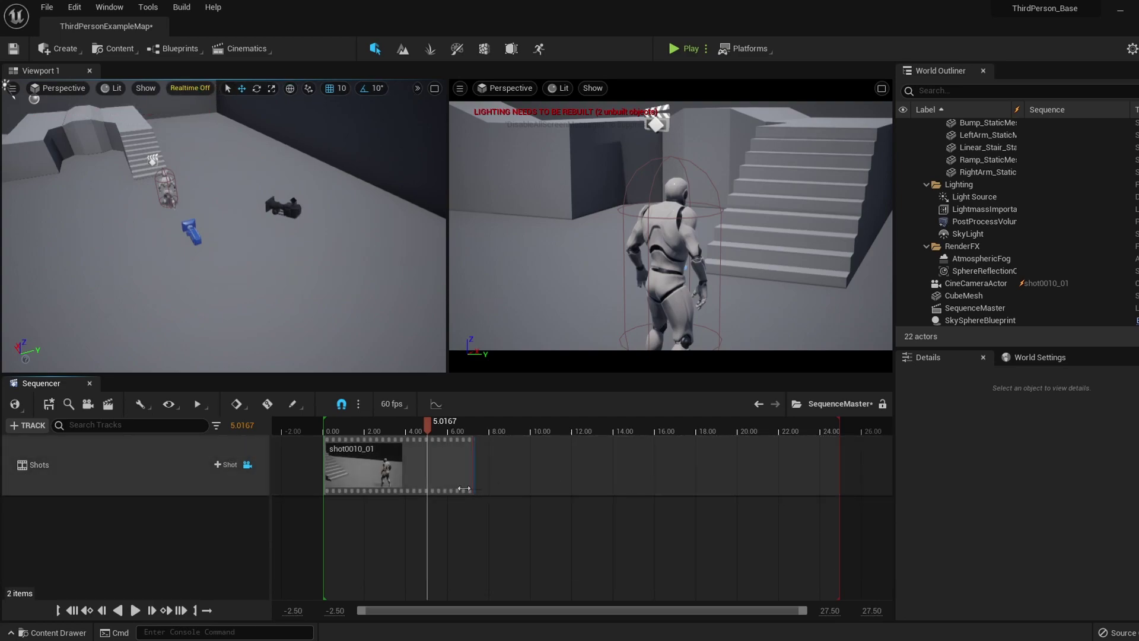
- Open shot0010_01 and add the level's ThirdPersonCharacter actor to its sequence
{"action": "double_click", "coordinate": [404, 454]}
{"action": "right_click_drag", "start_coordinate": [204, 242], "coordinate": [181, 229]}
{"action": "key", "text": "ctrl+space"}
{"action": "key", "text": "ctrl+space"}
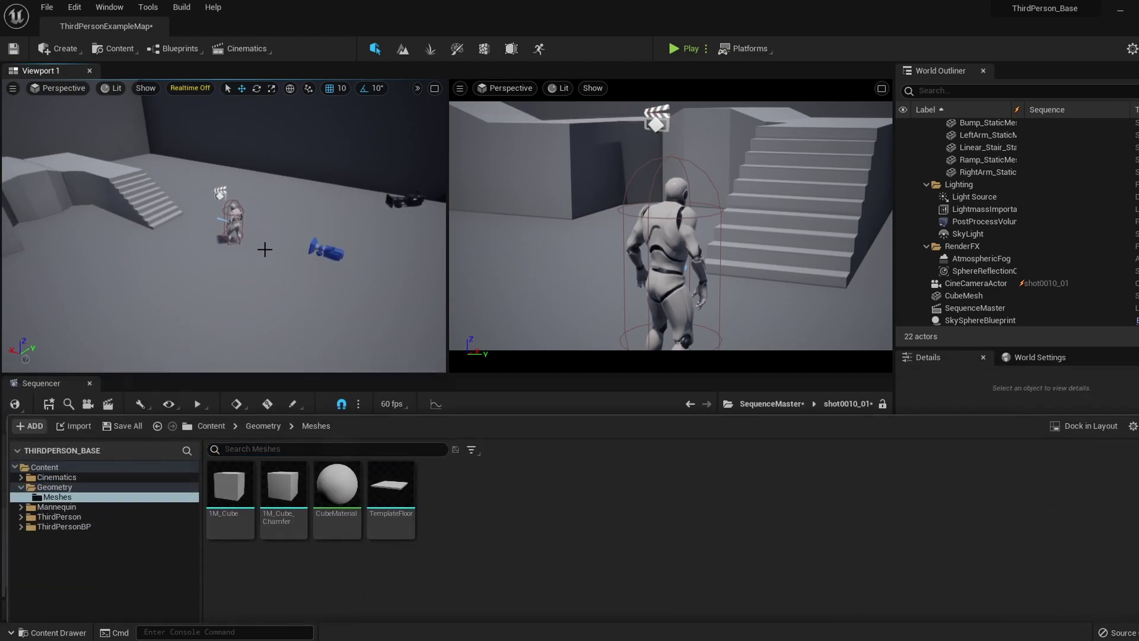
{"action": "right_click_drag", "start_coordinate": [262, 249], "coordinate": [285, 255]}
{"action": "mouse_move", "coordinate": [223, 201]}
{"action": "right_mouse_down"}
{"action": "mouse_move", "coordinate": [204, 204]}
{"action": "mouse_move", "coordinate": [214, 208]}
{"action": "right_mouse_up"}
{"action": "left_click", "coordinate": [200, 215]}
{"action": "left_click", "coordinate": [30, 426]}
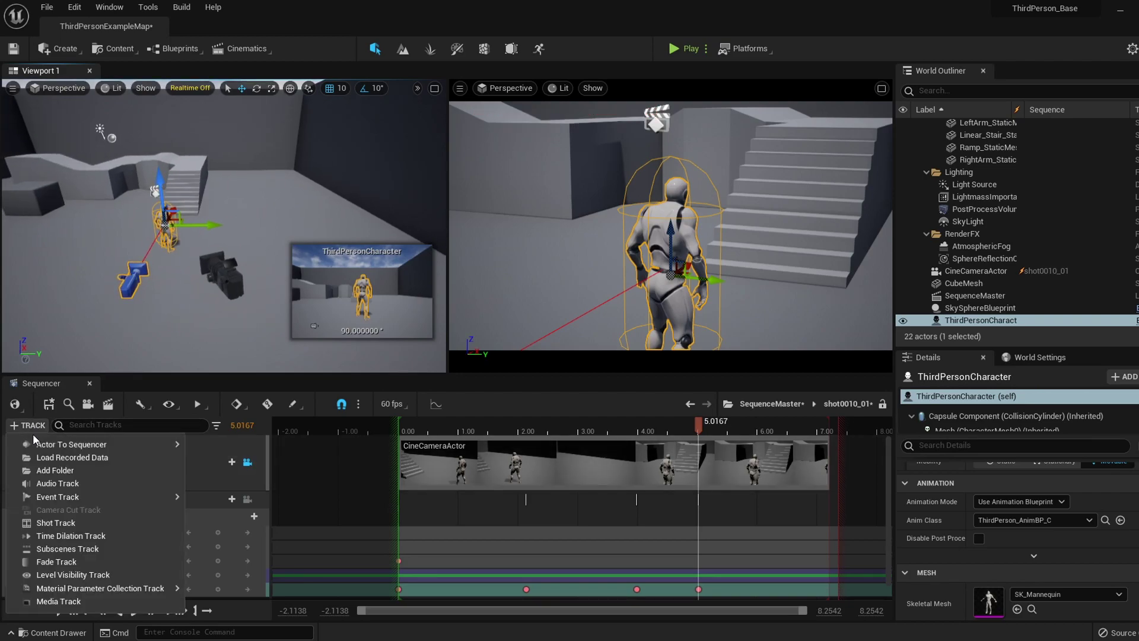
{"action": "mouse_move", "coordinate": [37, 451]}
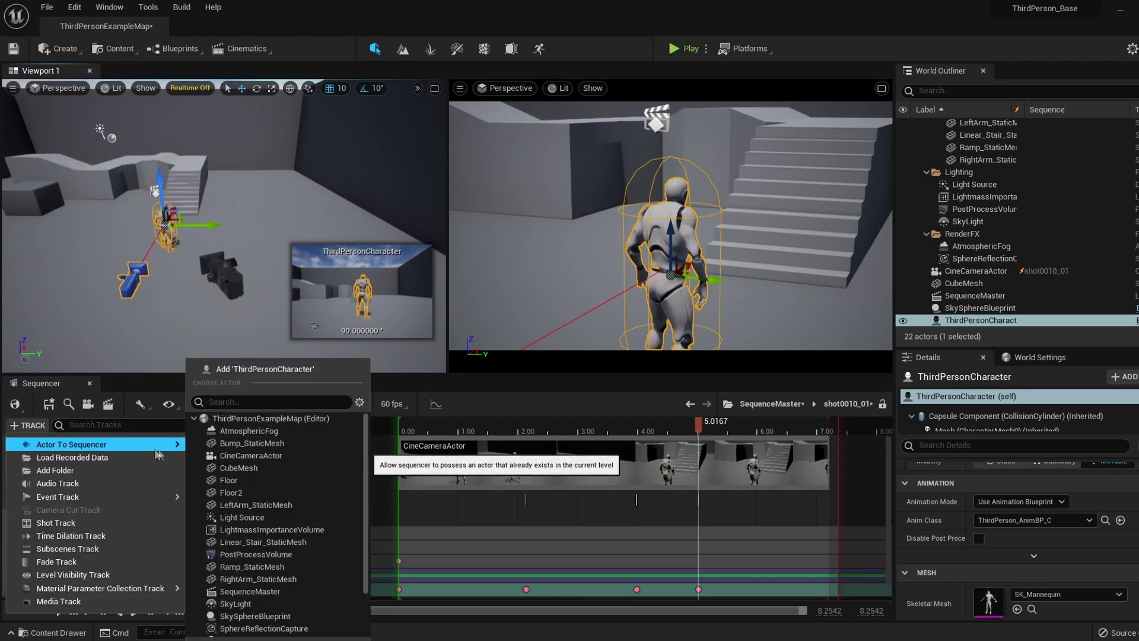
{"action": "left_click", "coordinate": [255, 371]}
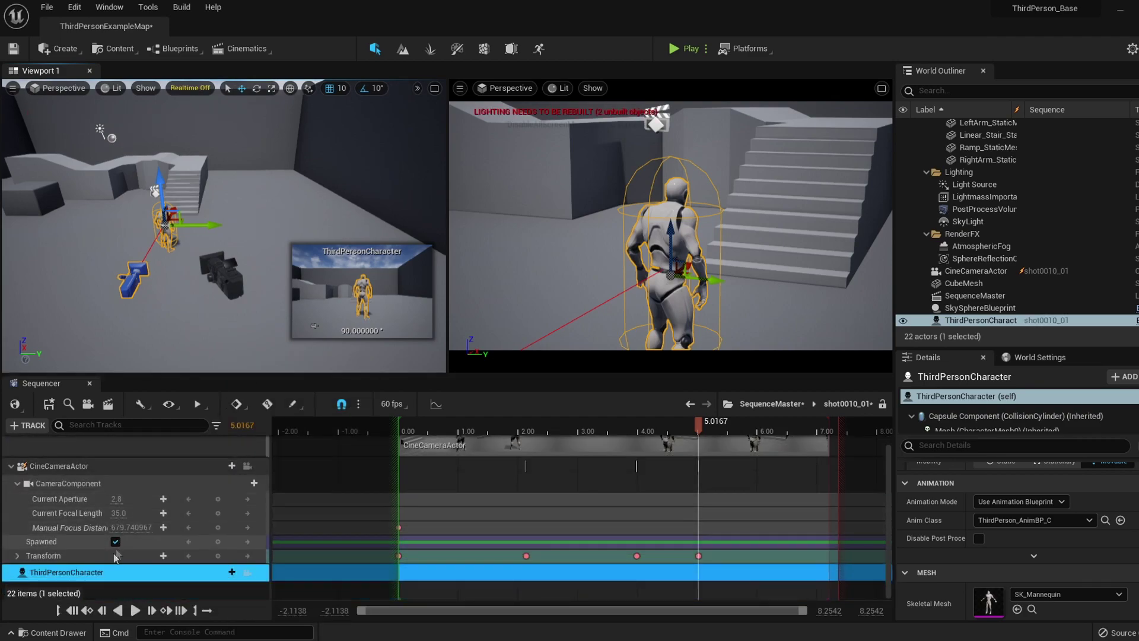
- Convert the ThirdPersonCharacter in the shot's sequence to a spawnable
{"action": "right_click_drag", "start_coordinate": [238, 207], "coordinate": [175, 210]}
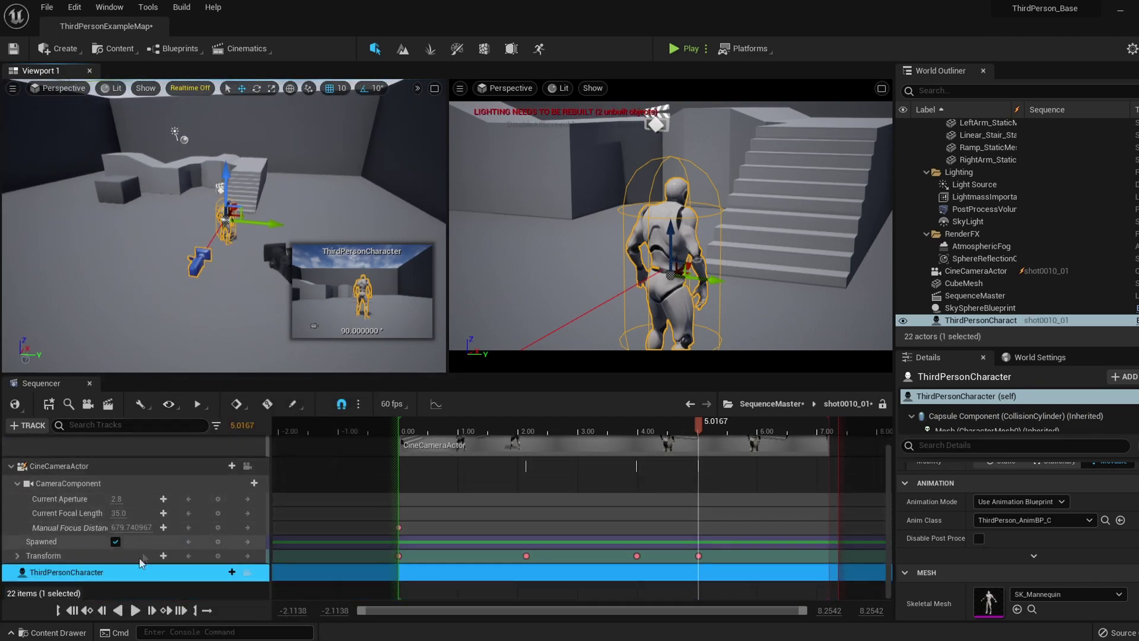
{"action": "left_click", "coordinate": [114, 576]}
{"action": "right_click", "coordinate": [114, 577]}
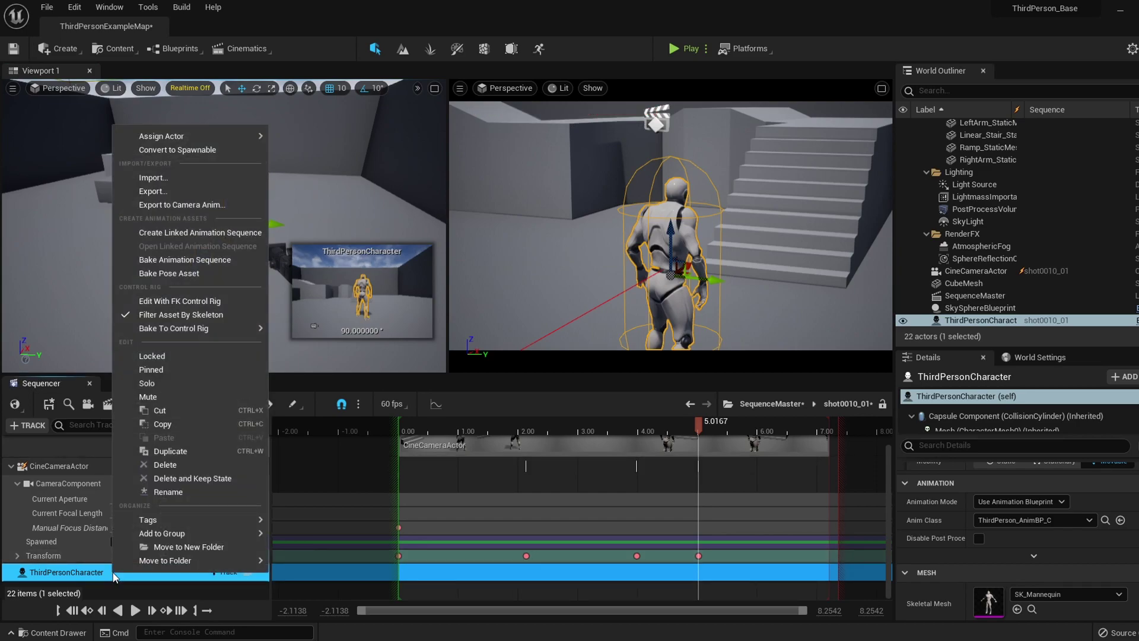
{"action": "left_click", "coordinate": [226, 149]}
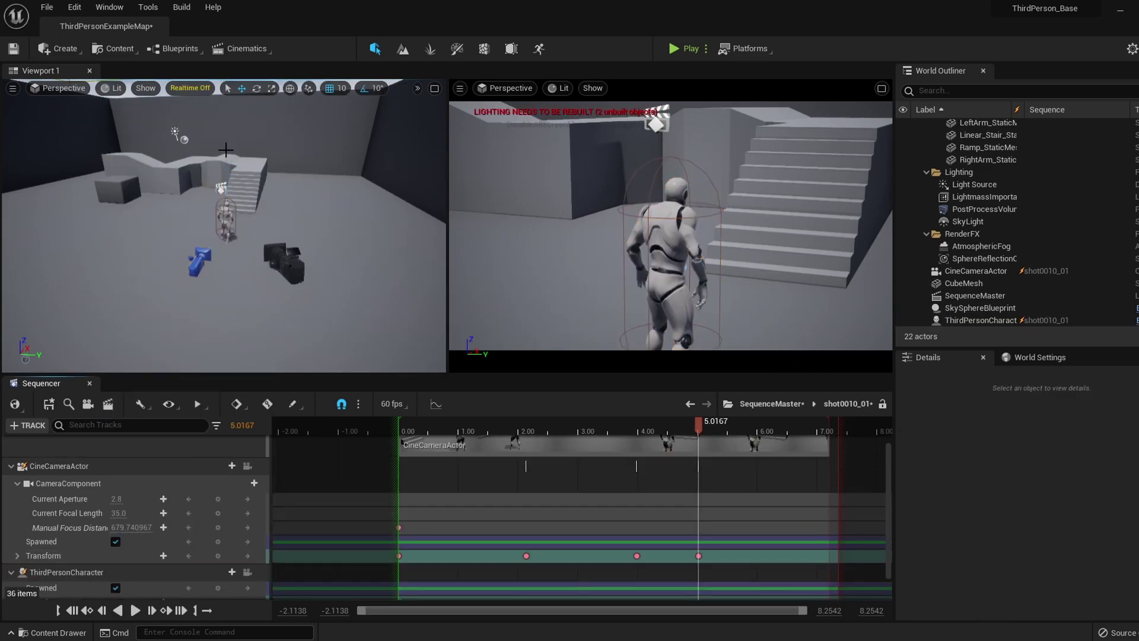
{"action": "right_click", "coordinate": [115, 571]}
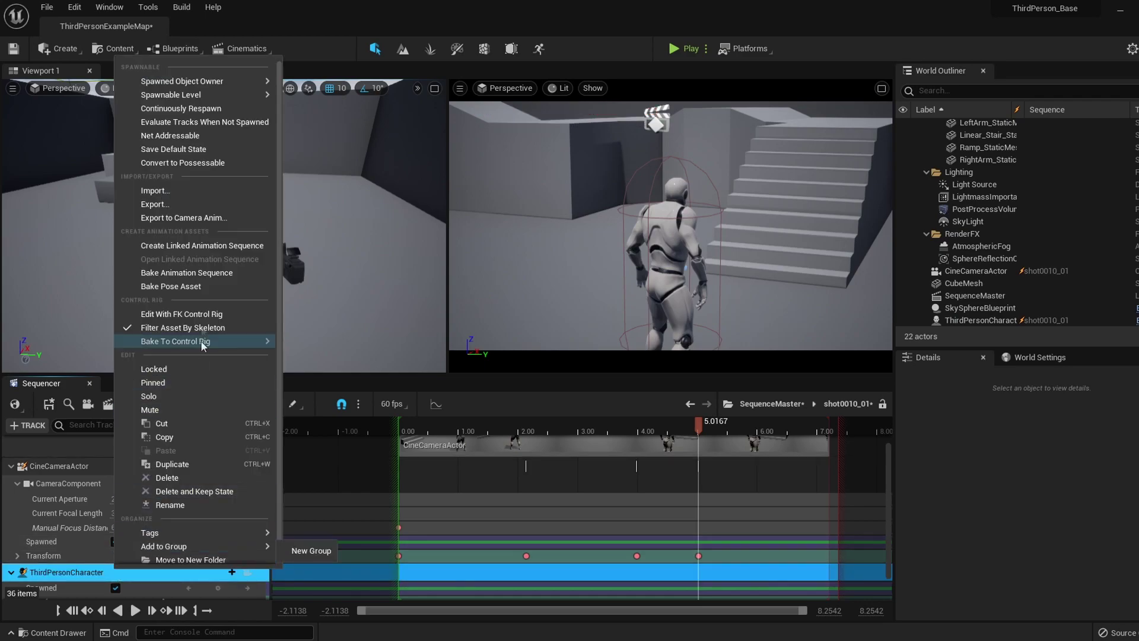
{"action": "left_click", "coordinate": [154, 577]}
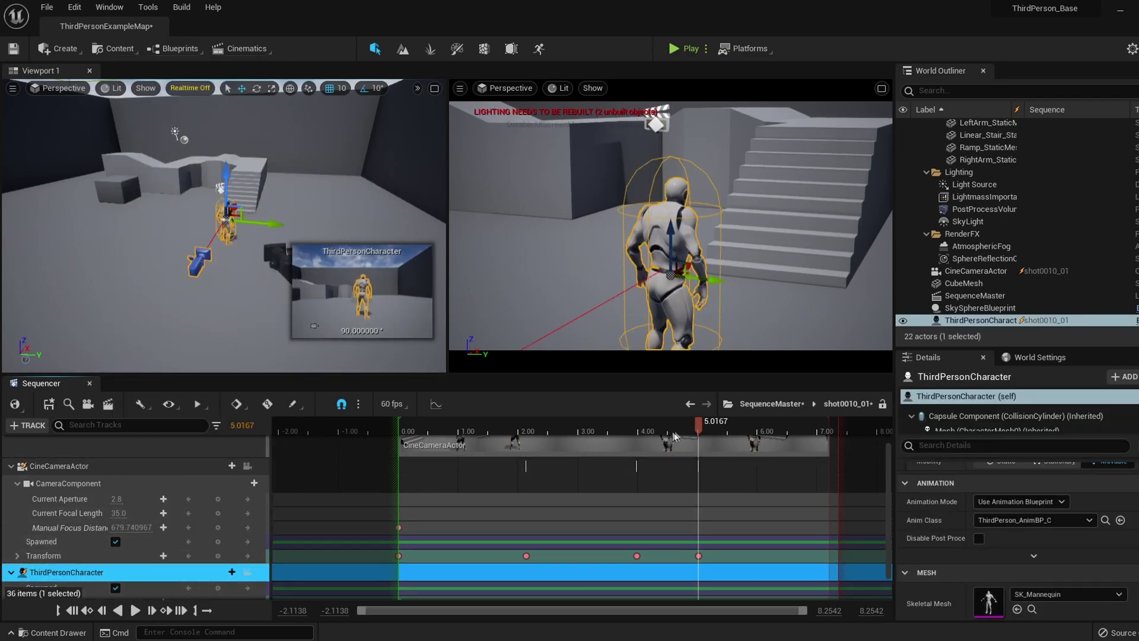
- Delete the CineCameraActor's transform keyframe at 3.9833 and return the playhead to 0.00
{"action": "left_click_drag", "start_coordinate": [700, 428], "coordinate": [530, 449]}
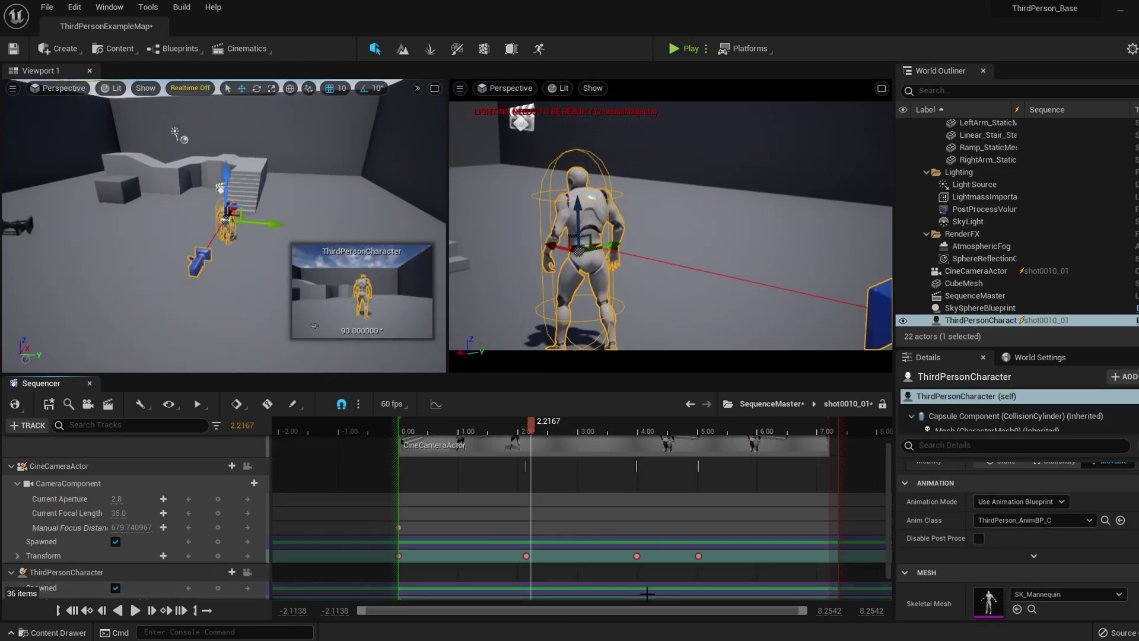
{"action": "left_click", "coordinate": [635, 556]}
{"action": "key", "text": "Delete"}
{"action": "left_click_drag", "start_coordinate": [636, 442], "coordinate": [398, 465]}
{"action": "right_click_drag", "start_coordinate": [279, 285], "coordinate": [255, 273]}
{"action": "right_click_drag", "start_coordinate": [242, 229], "coordinate": [245, 269]}
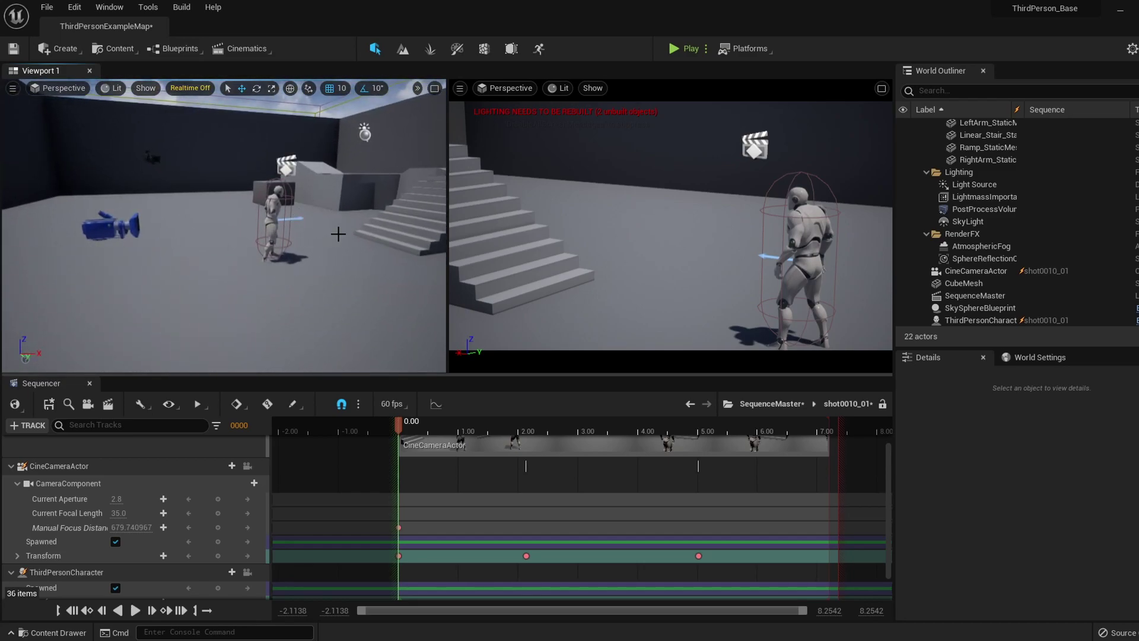
- Examine the track types and animation assets offered for the ThirdPersonCharacter
{"action": "scroll", "coordinate": [156, 511], "scroll_direction": "down", "scroll_amount": 2}
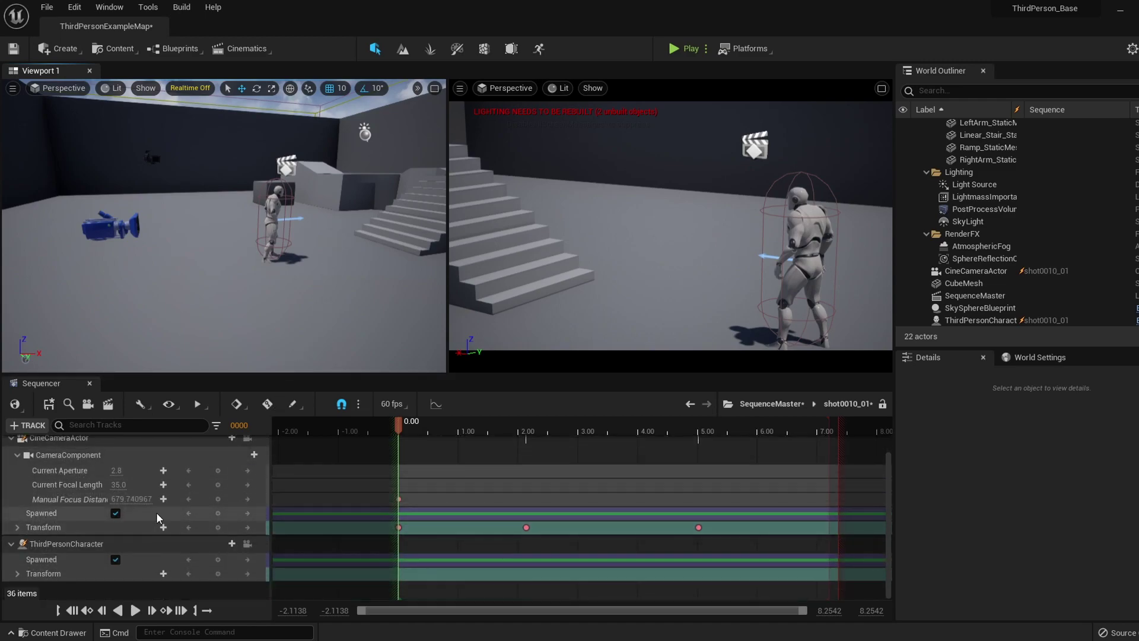
{"action": "left_click", "coordinate": [224, 544]}
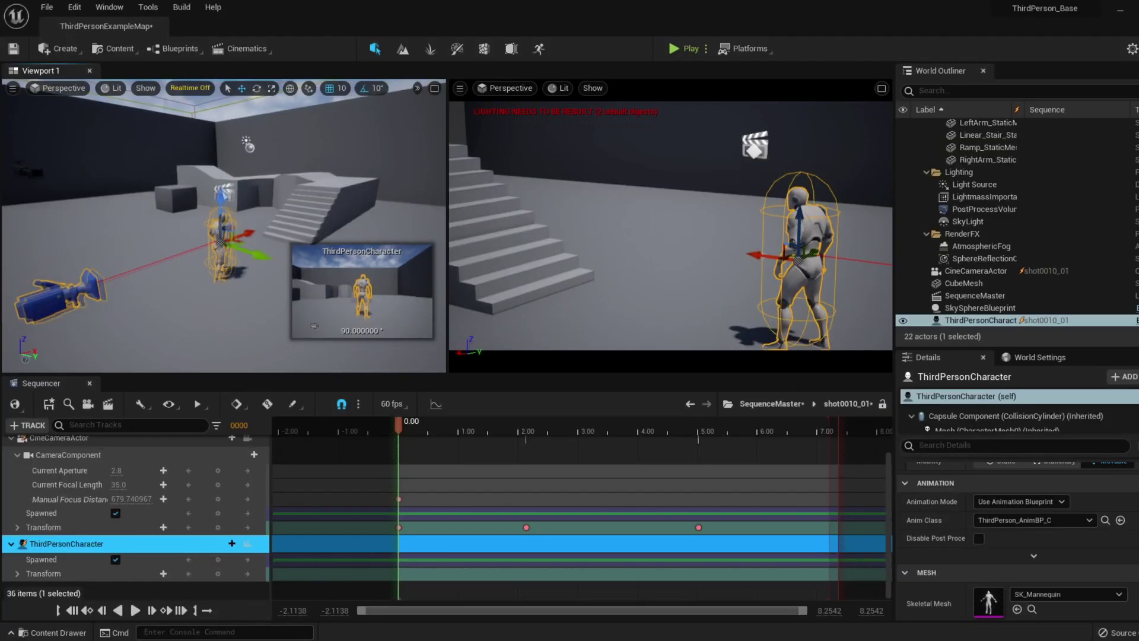
{"action": "left_click", "coordinate": [226, 543]}
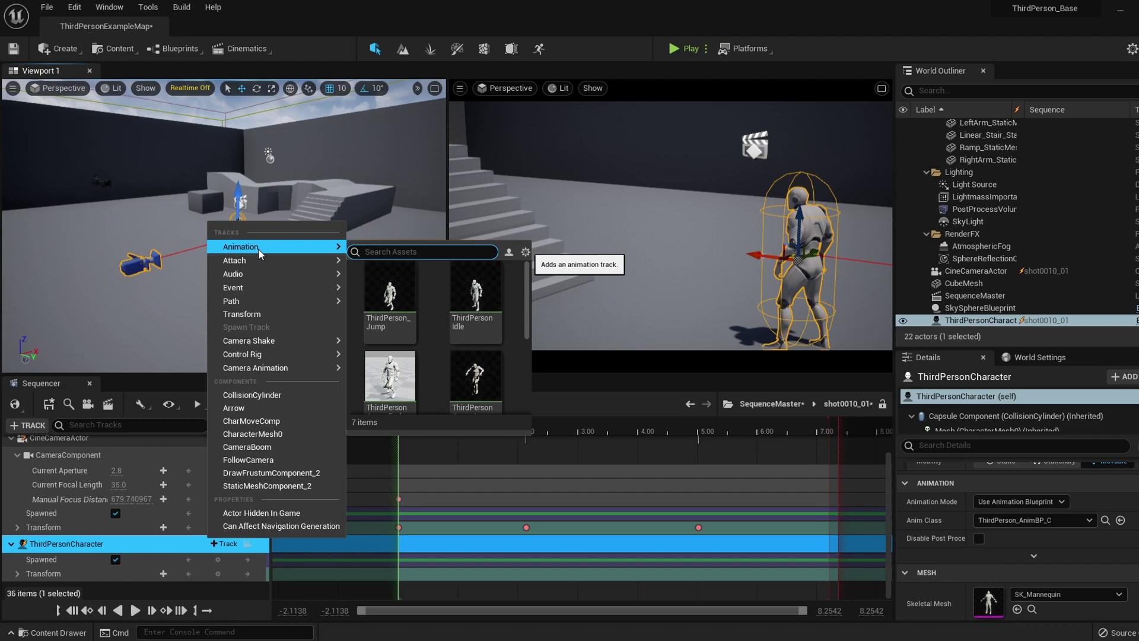
{"action": "left_click", "coordinate": [174, 552]}
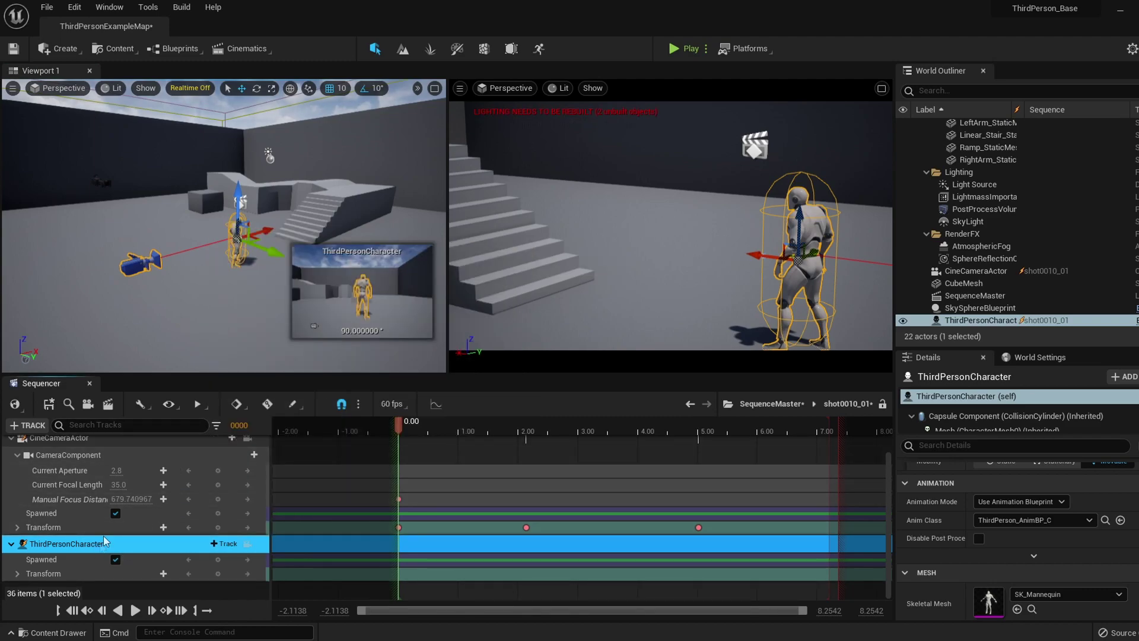
- Place the SK_Mannequin skeletal mesh from the Mannequin Character content in the level beside the ThirdPersonCharacter
{"action": "key", "text": "ctrl+space"}
{"action": "left_click", "coordinate": [221, 375]}
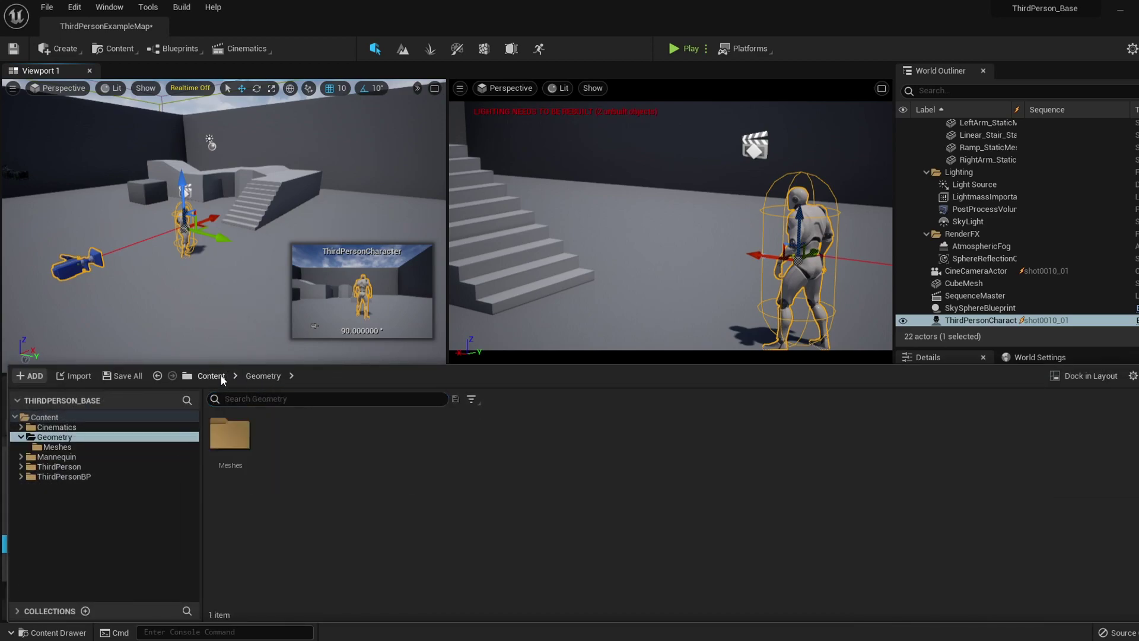
{"action": "double_click", "coordinate": [355, 441]}
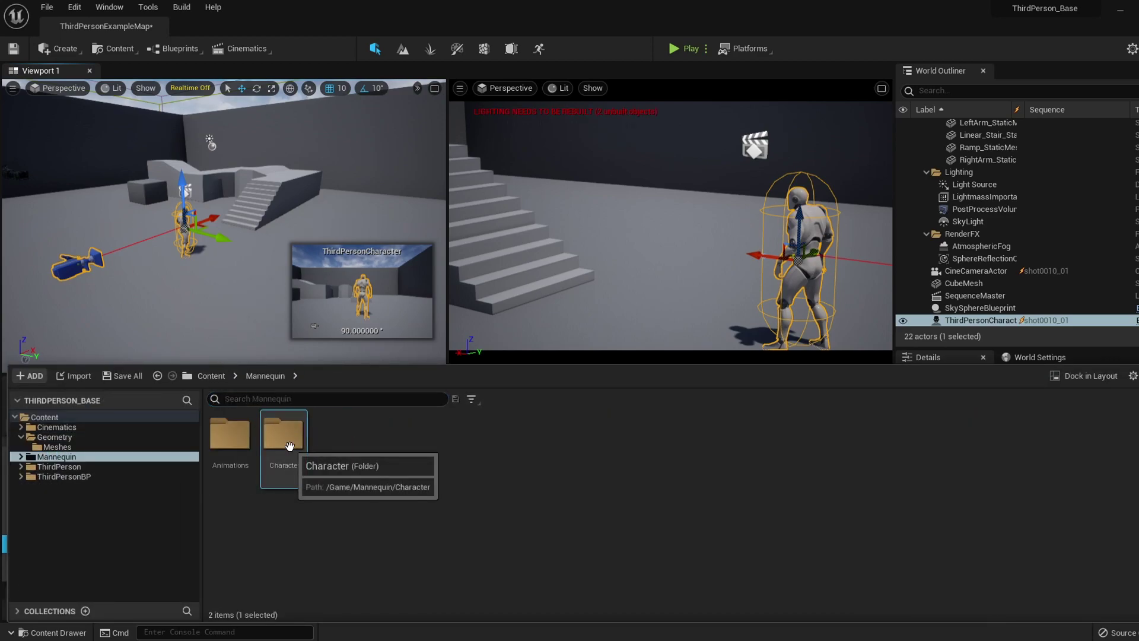
{"action": "double_click", "coordinate": [285, 436]}
{"action": "double_click", "coordinate": [285, 437]}
{"action": "left_click_drag", "start_coordinate": [230, 436], "coordinate": [232, 314]}
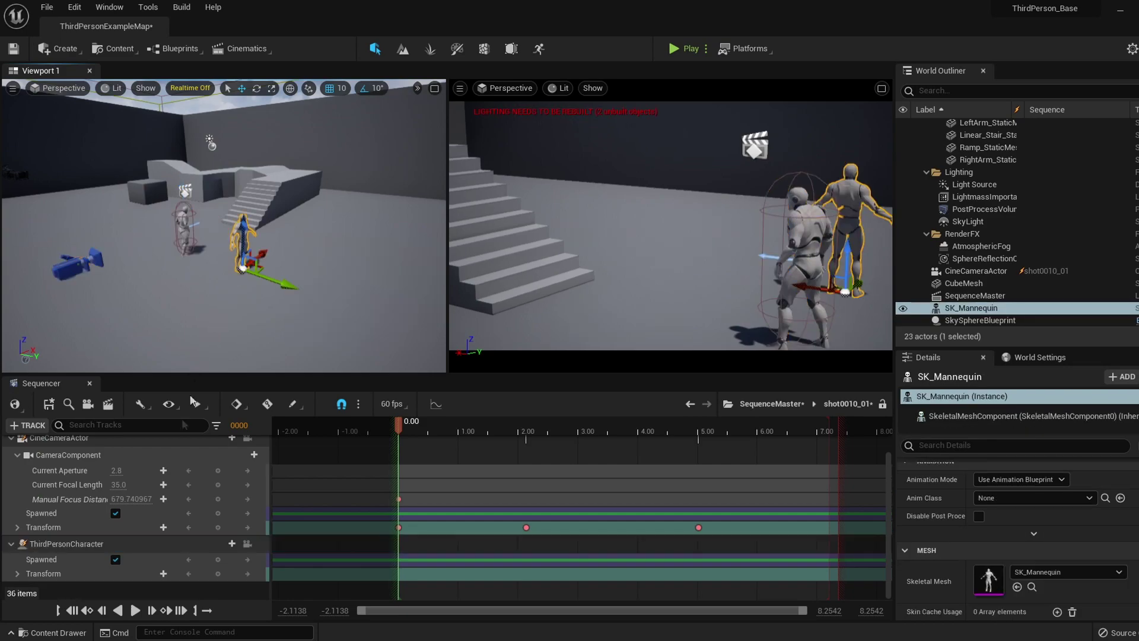
- Add the SK_Mannequin actor to the shot0010_01 sequence
{"action": "left_click", "coordinate": [27, 425]}
{"action": "mouse_move", "coordinate": [82, 449]}
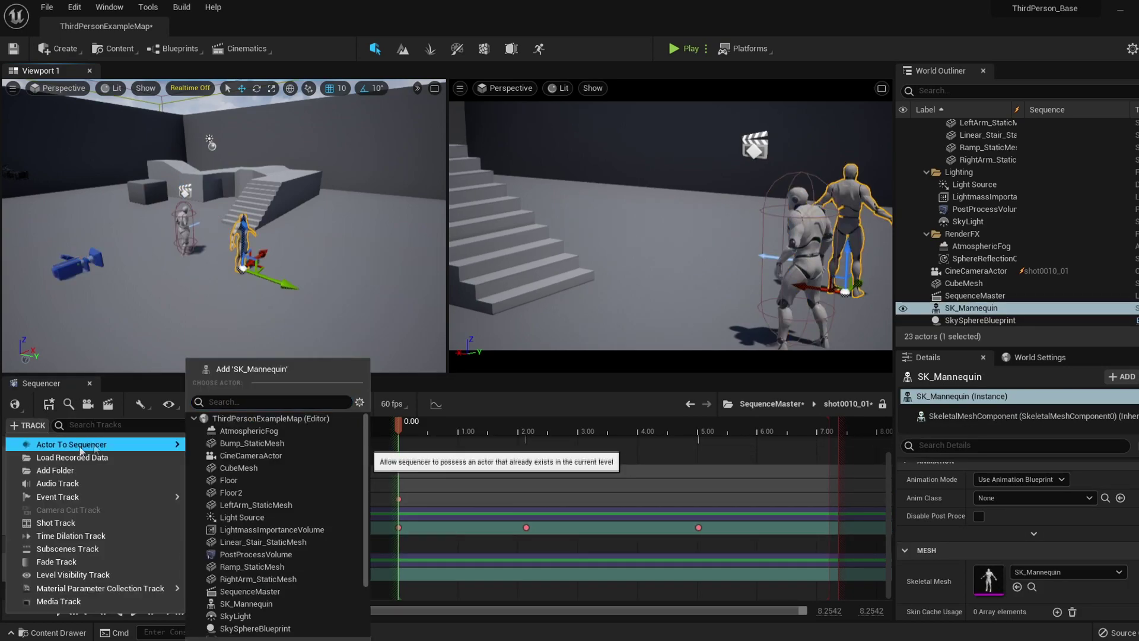
{"action": "left_click", "coordinate": [236, 369]}
- Add the ThirdPersonRun animation to SK_Mannequin and extend its clip to about 3.6 seconds
{"action": "left_click", "coordinate": [244, 519]}
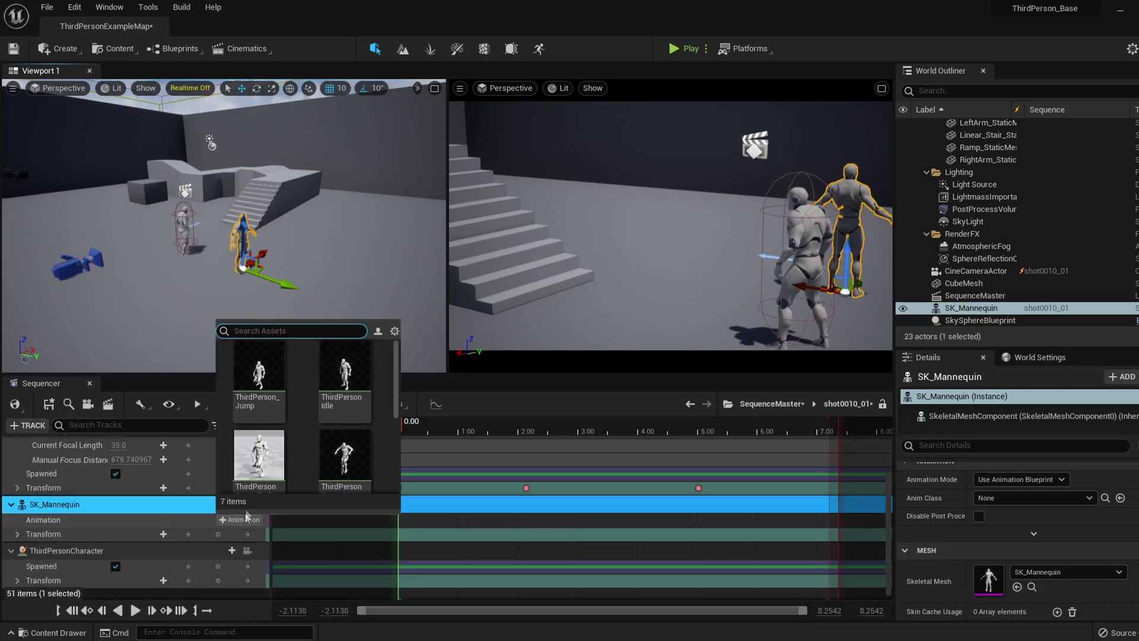
{"action": "scroll", "coordinate": [315, 391], "scroll_direction": "down", "scroll_amount": 3}
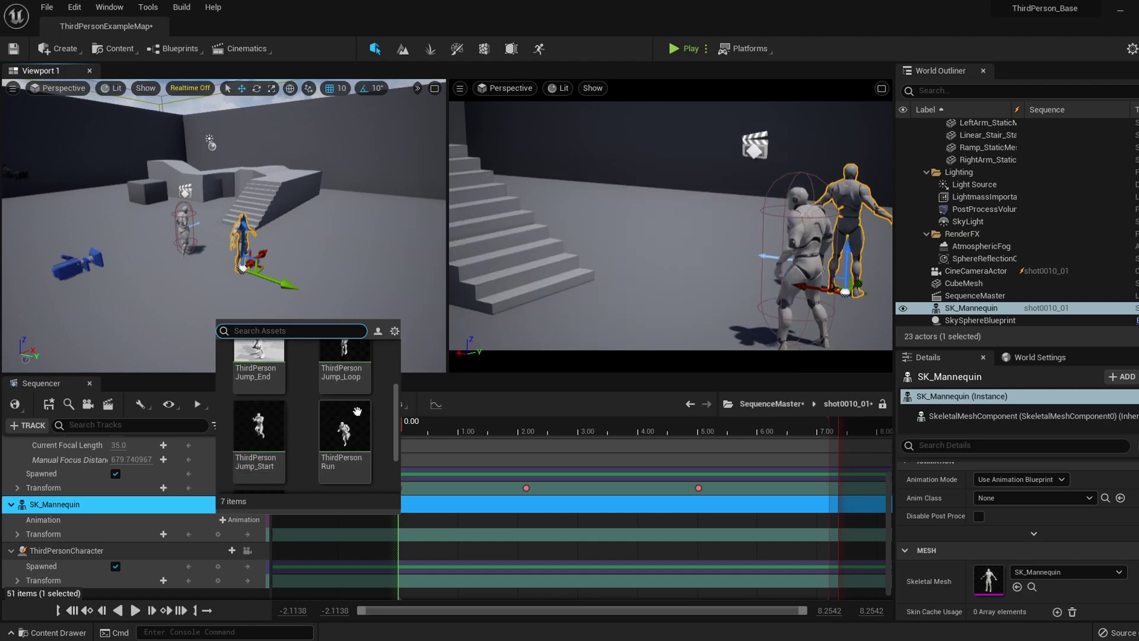
{"action": "left_click", "coordinate": [344, 430]}
{"action": "scroll", "coordinate": [313, 303], "scroll_direction": "up", "scroll_amount": 5}
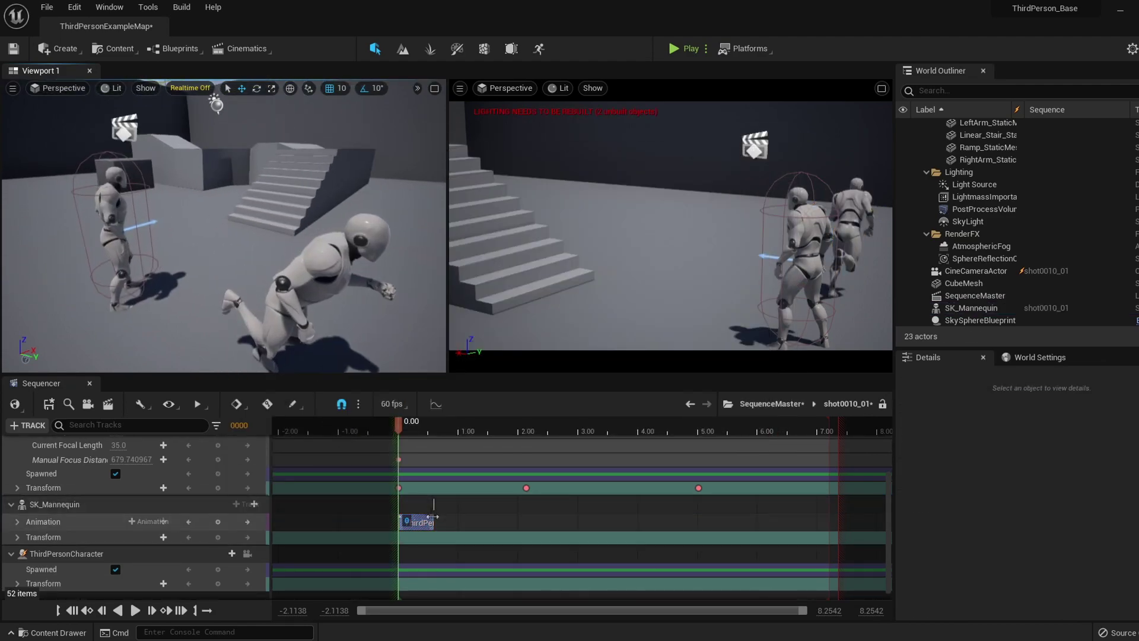
{"action": "scroll", "coordinate": [312, 304], "scroll_direction": "down", "scroll_amount": 5}
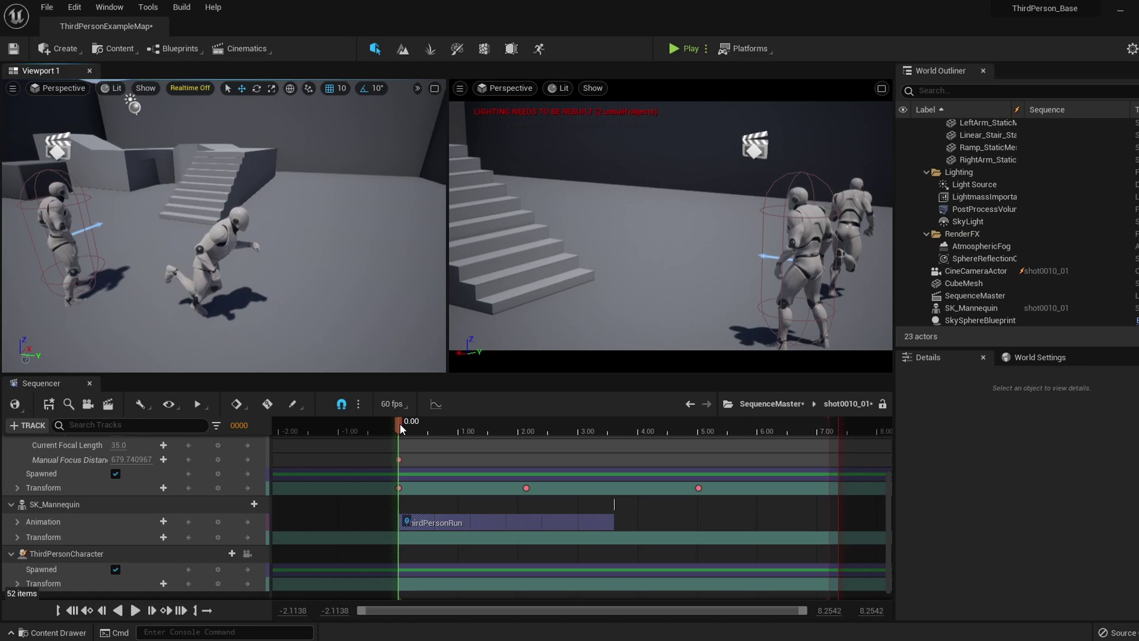
- Scrub and play back the shot to examine SK_Mannequin's run animation together with the camera movement
{"action": "left_click_drag", "start_coordinate": [401, 429], "coordinate": [498, 428]}
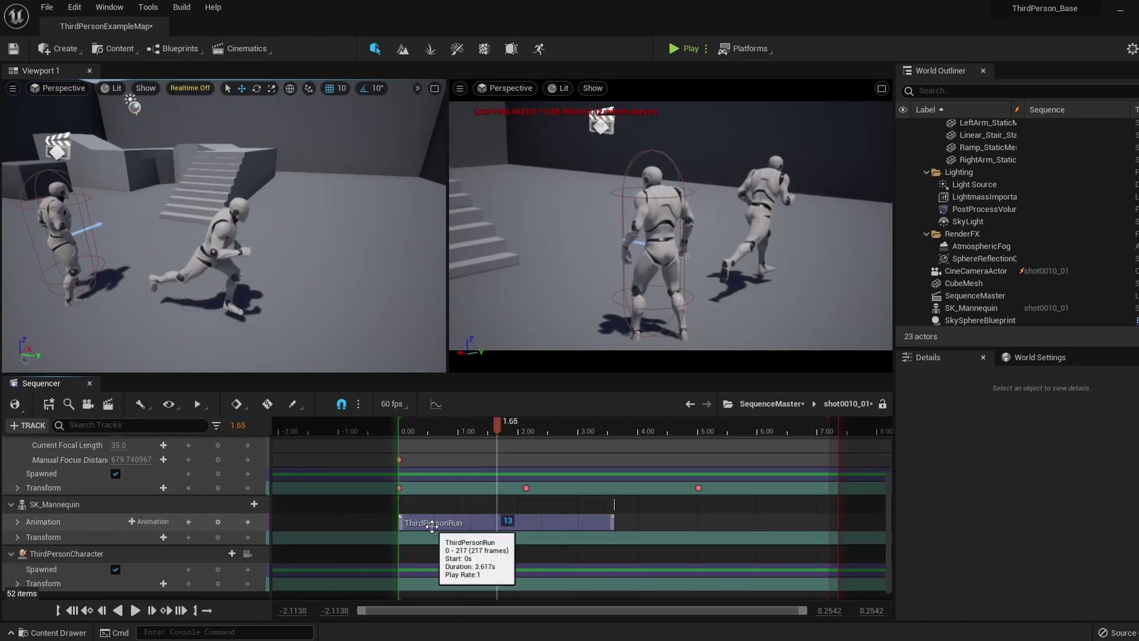
{"action": "mouse_move", "coordinate": [431, 525]}
{"action": "left_mouse_down"}
{"action": "mouse_move", "coordinate": [502, 528]}
{"action": "mouse_move", "coordinate": [430, 527]}
{"action": "left_mouse_up"}
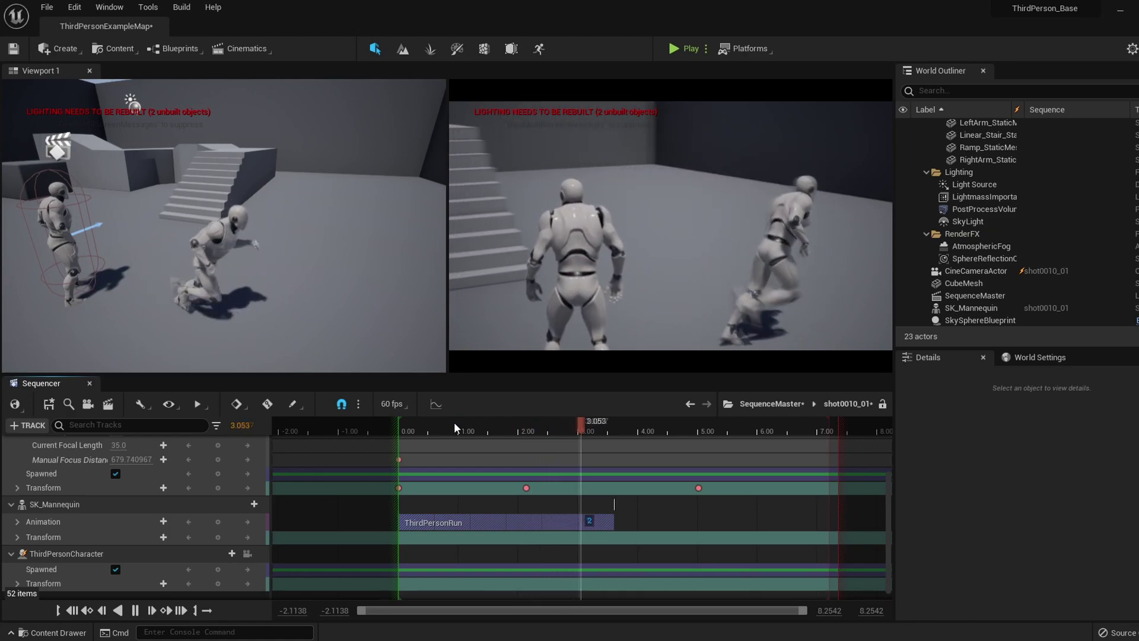
{"action": "key", "text": "space"}
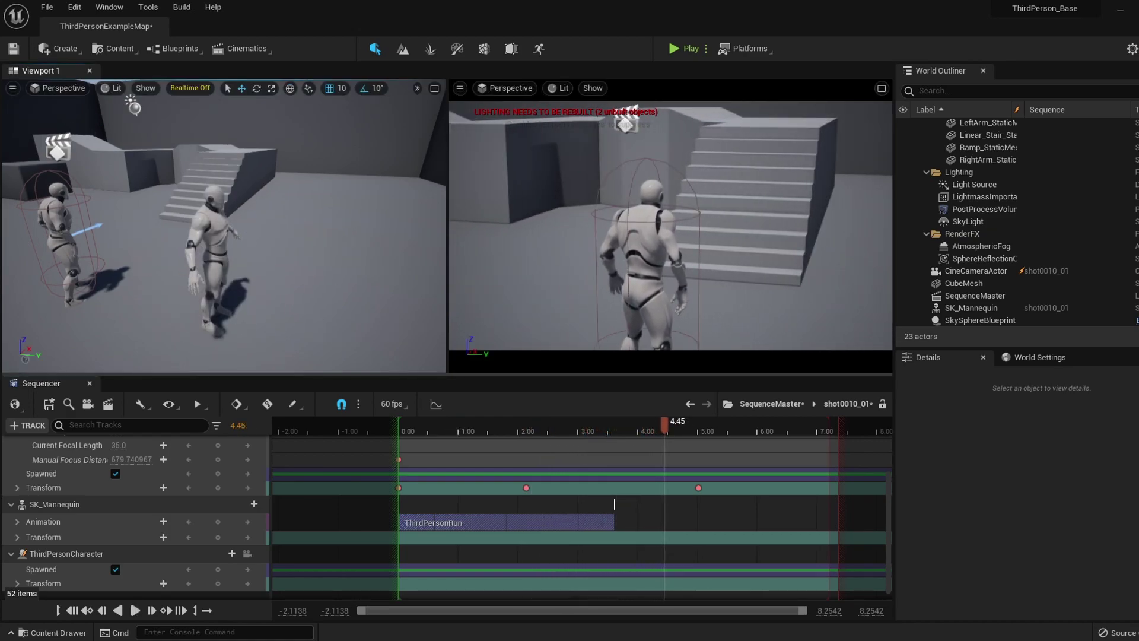
{"action": "right_click_drag", "start_coordinate": [238, 225], "coordinate": [169, 223]}
{"action": "left_click_drag", "start_coordinate": [668, 434], "coordinate": [463, 425]}
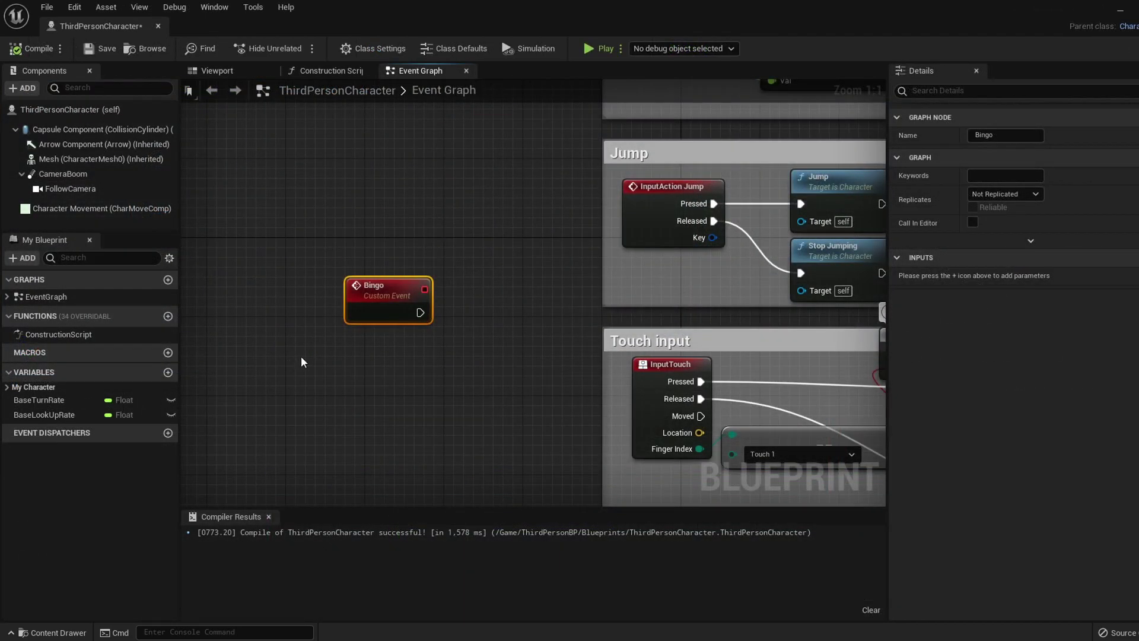
- Add an event track to ThirdPersonCharacter in the shot0010_01 sequence
{"action": "left_click", "coordinate": [302, 361]}
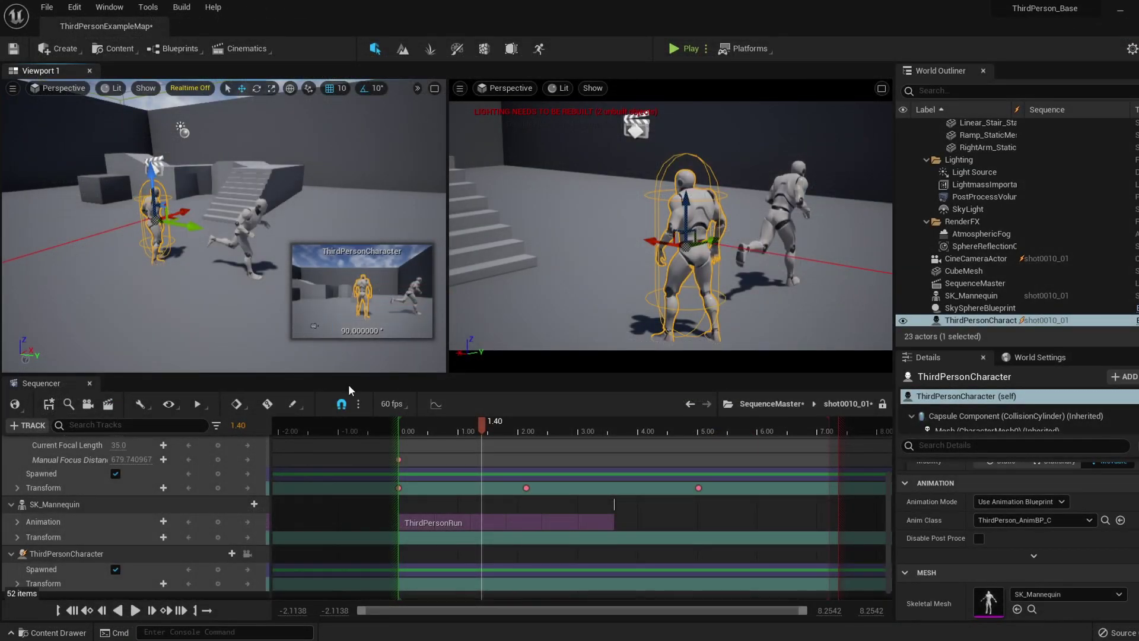
{"action": "left_click", "coordinate": [89, 554]}
{"action": "scroll", "coordinate": [168, 532], "scroll_direction": "down", "scroll_amount": 1}
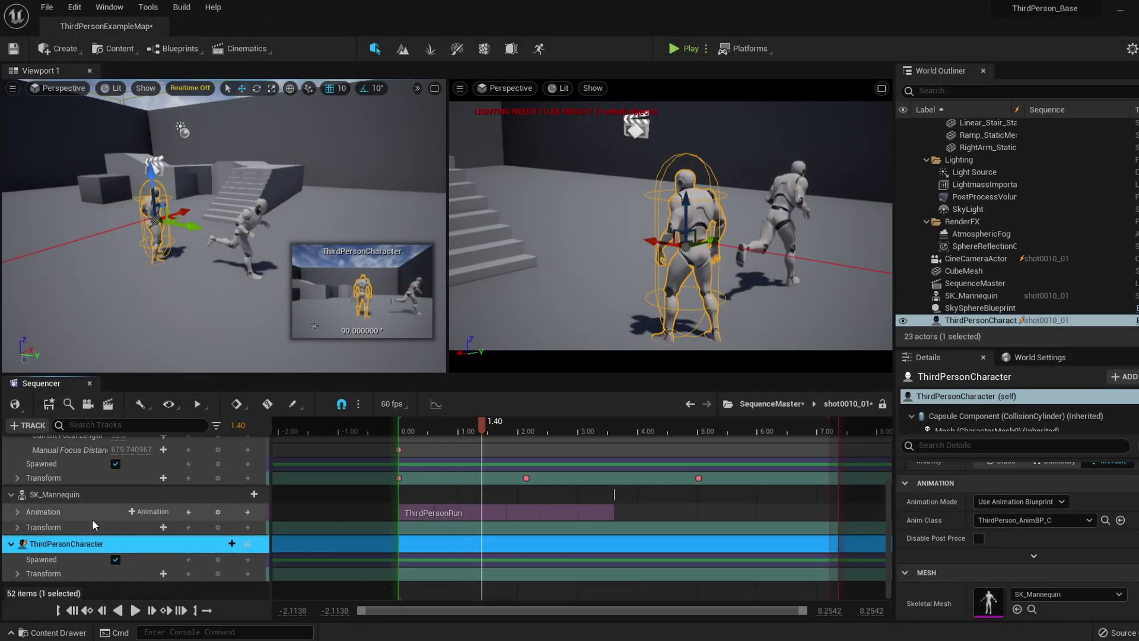
{"action": "right_click_drag", "start_coordinate": [99, 323], "coordinate": [69, 319]}
{"action": "right_click_drag", "start_coordinate": [143, 308], "coordinate": [115, 308]}
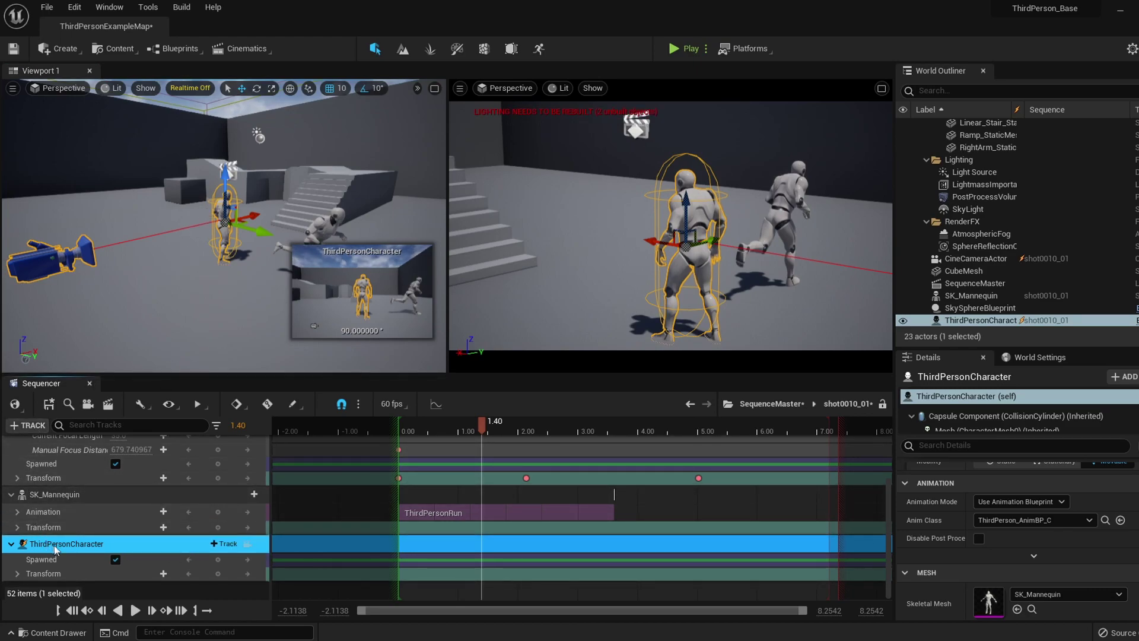
{"action": "left_click", "coordinate": [220, 544]}
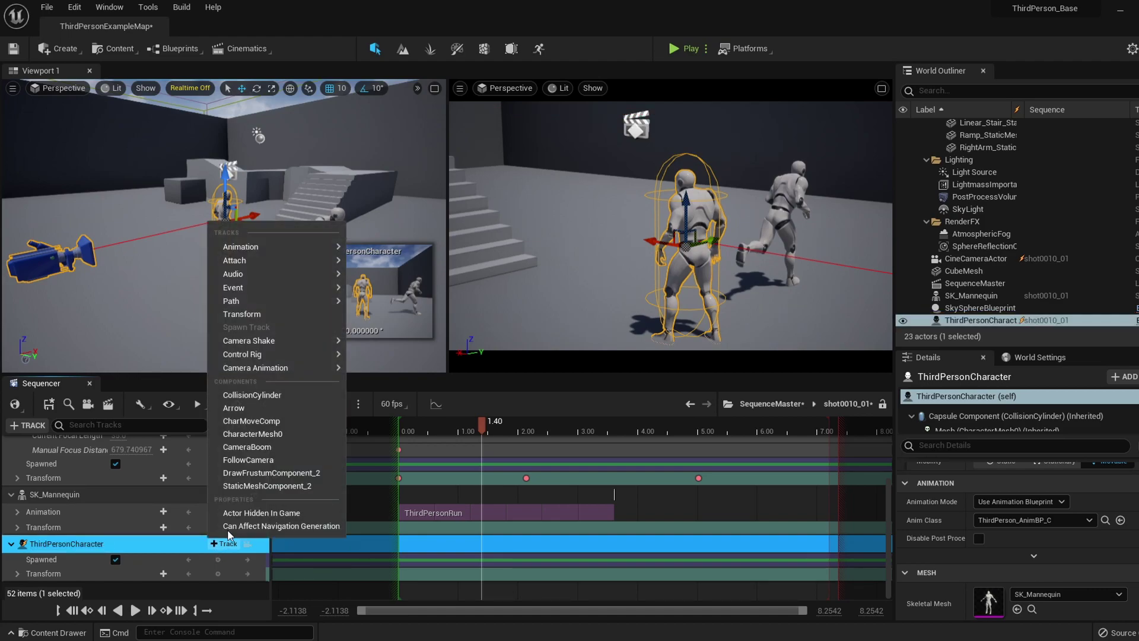
{"action": "mouse_move", "coordinate": [285, 287]}
{"action": "left_click", "coordinate": [371, 289]}
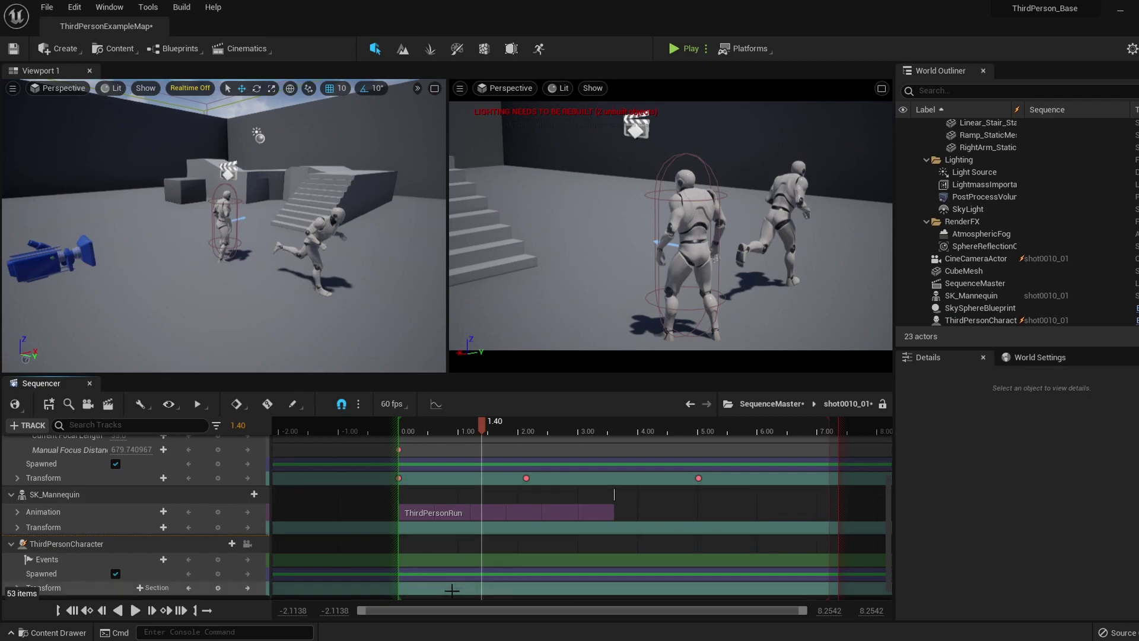
- Key ThirdPersonCharacter's Events track at 1.40, quick-bind the key to the Bingo event, and scrub past it
{"action": "scroll", "coordinate": [452, 590], "scroll_direction": "down", "scroll_amount": 1}
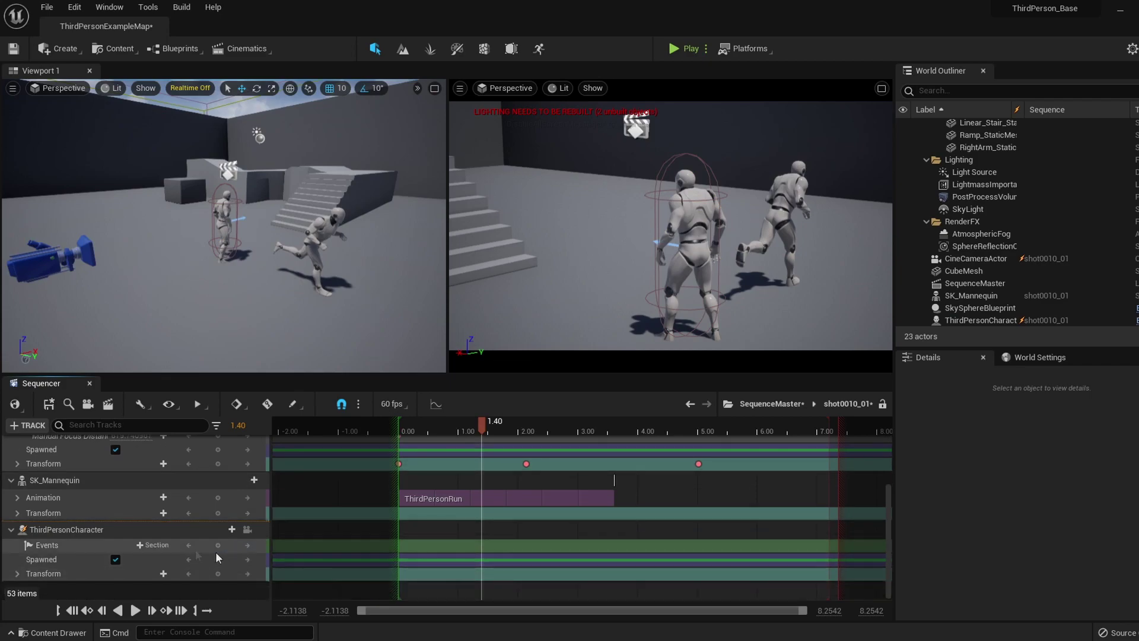
{"action": "right_click", "coordinate": [480, 544]}
{"action": "mouse_move", "coordinate": [524, 418]}
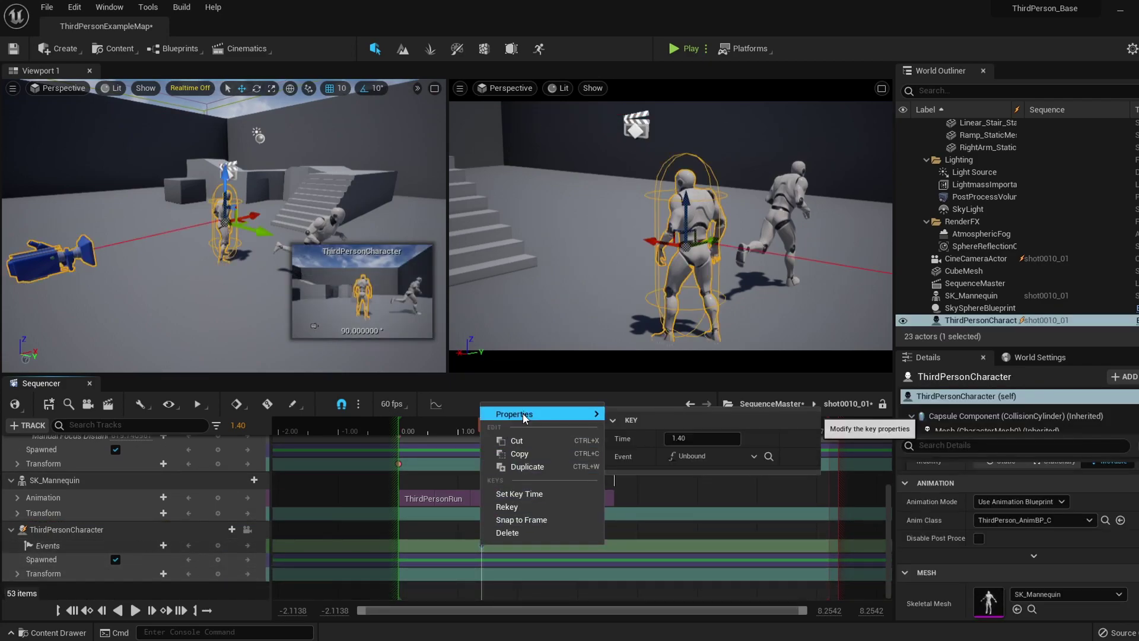
{"action": "left_click", "coordinate": [706, 457]}
{"action": "mouse_move", "coordinate": [731, 491]}
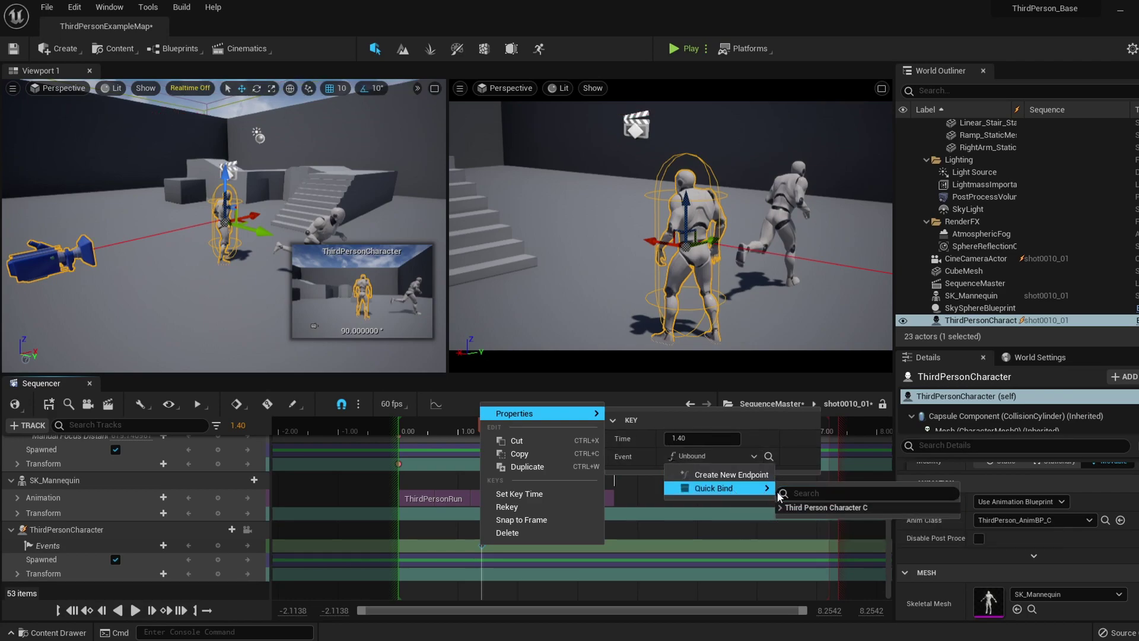
{"action": "type", "text": "bingo"}
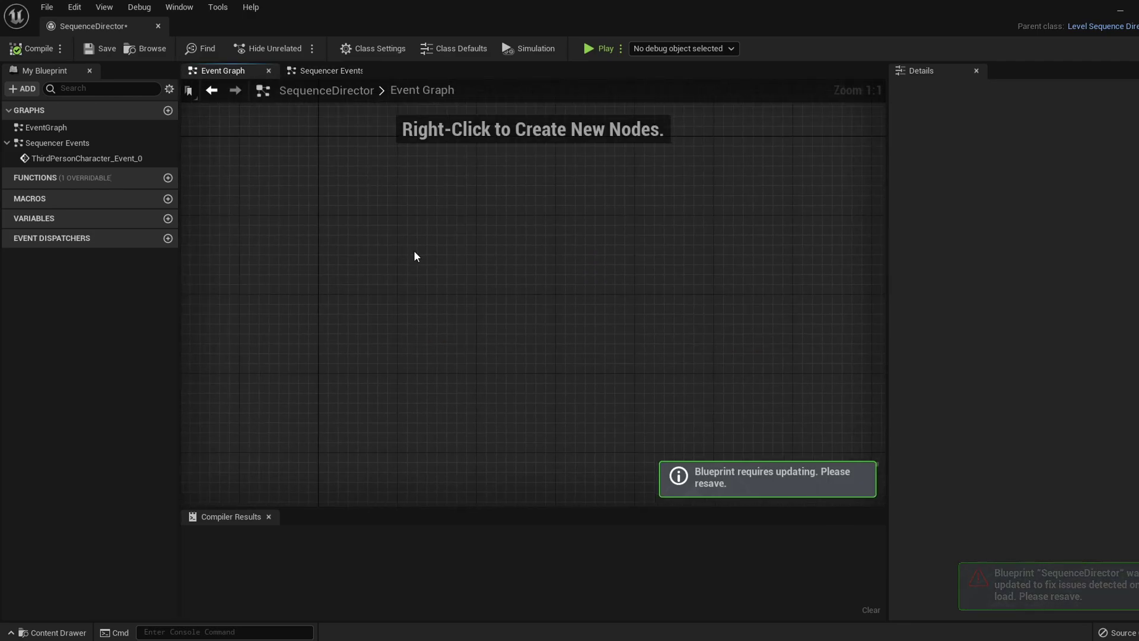
{"action": "scroll", "coordinate": [414, 254], "scroll_direction": "down", "scroll_amount": 4}
{"action": "left_click", "coordinate": [157, 25]}
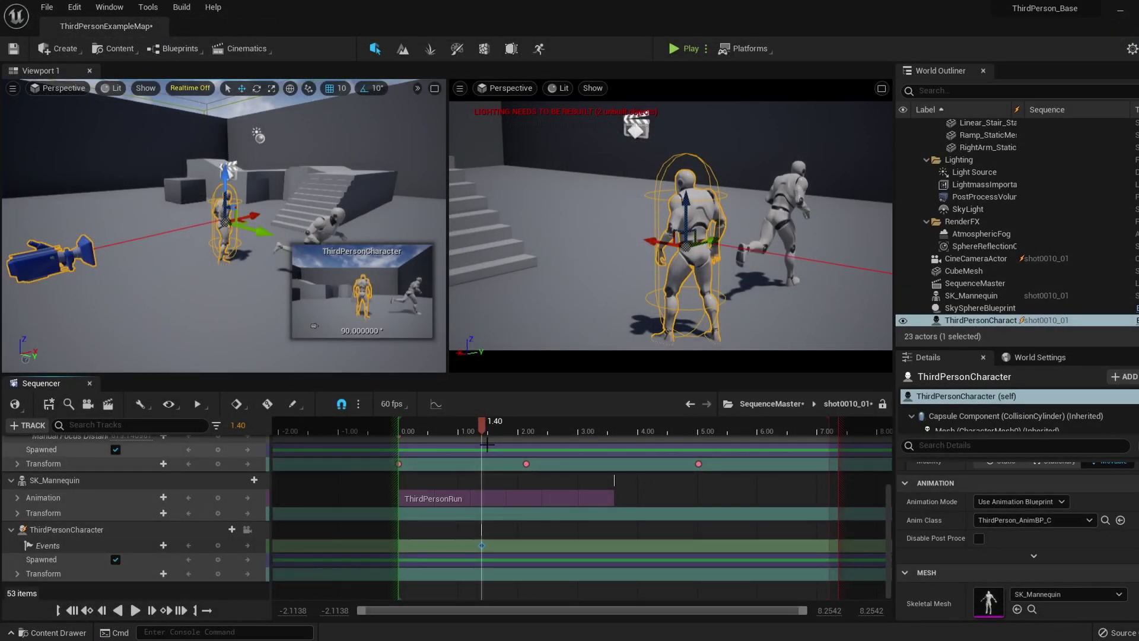
{"action": "left_click_drag", "start_coordinate": [482, 423], "coordinate": [529, 424]}
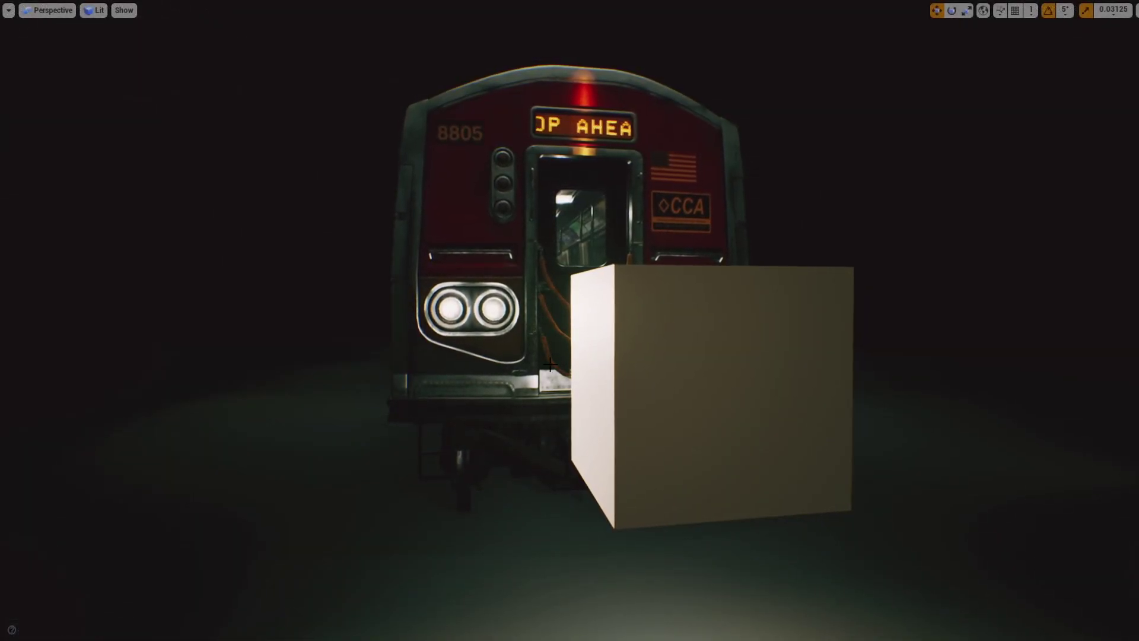
- Switch to the WeAllLiftTrain project and examine its train level and the Demonstration blueprint
{"action": "key", "text": "F11"}
{"action": "left_click", "coordinate": [548, 54]}
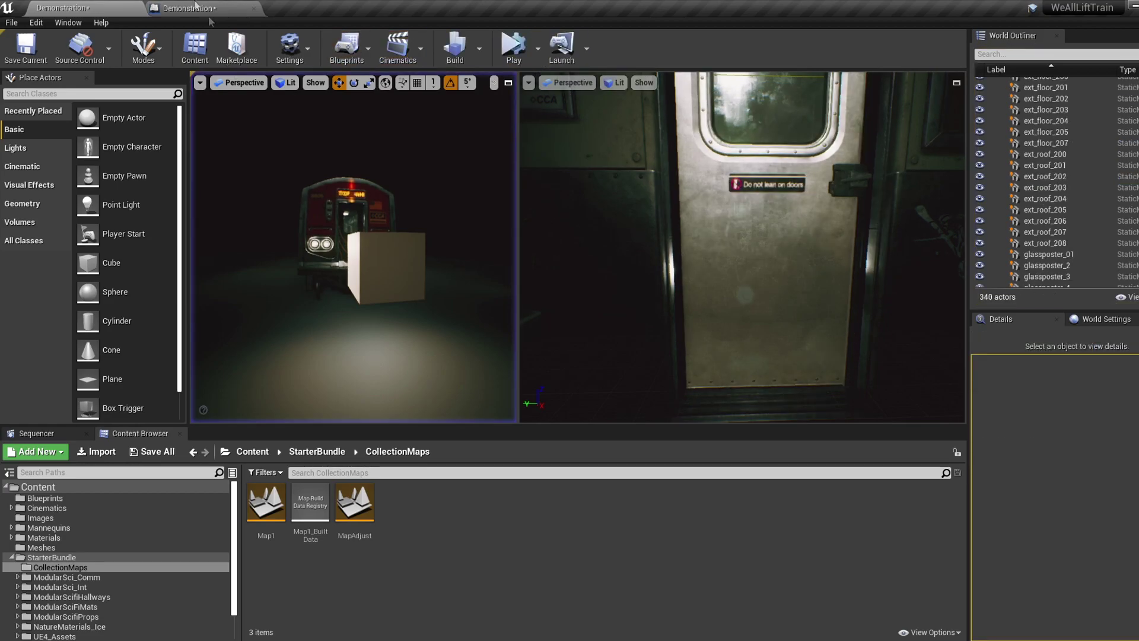
{"action": "left_click", "coordinate": [170, 10]}
{"action": "right_click_drag", "start_coordinate": [336, 289], "coordinate": [357, 316]}
{"action": "scroll", "coordinate": [358, 316], "scroll_direction": "down", "scroll_amount": 2}
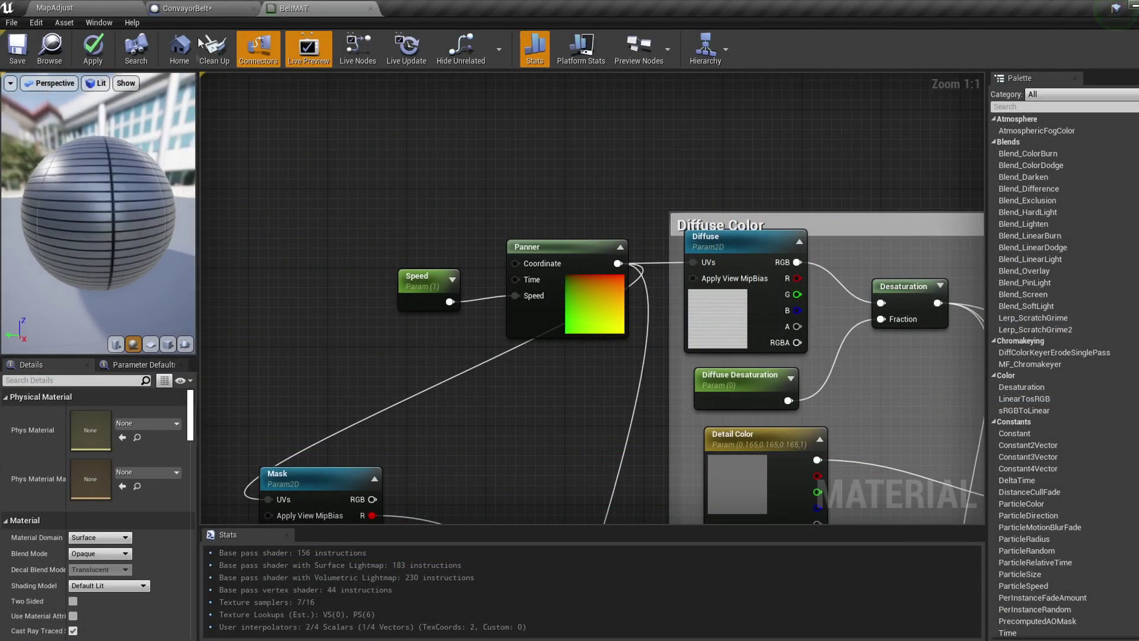
- Examine the ConvayorBelt event graph, focusing on the On and Off events that set BeltMAT's Speed parameter
{"action": "left_click", "coordinate": [207, 7]}
{"action": "left_click", "coordinate": [436, 92]}
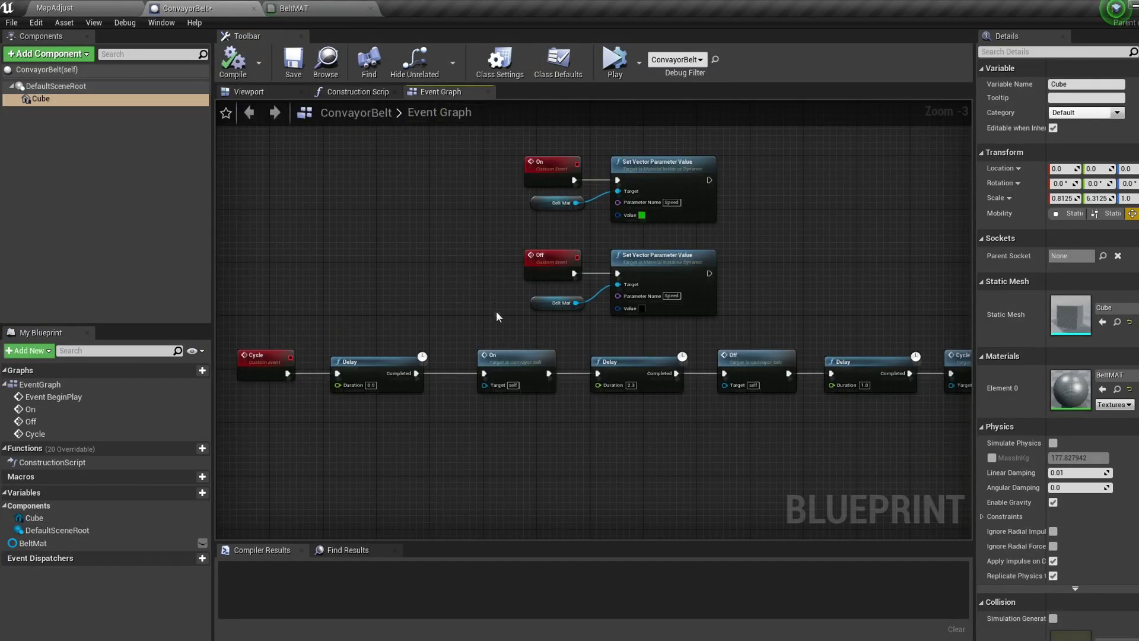
{"action": "scroll", "coordinate": [497, 316], "scroll_direction": "up", "scroll_amount": 3}
{"action": "left_click_drag", "start_coordinate": [745, 453], "coordinate": [491, 238]}
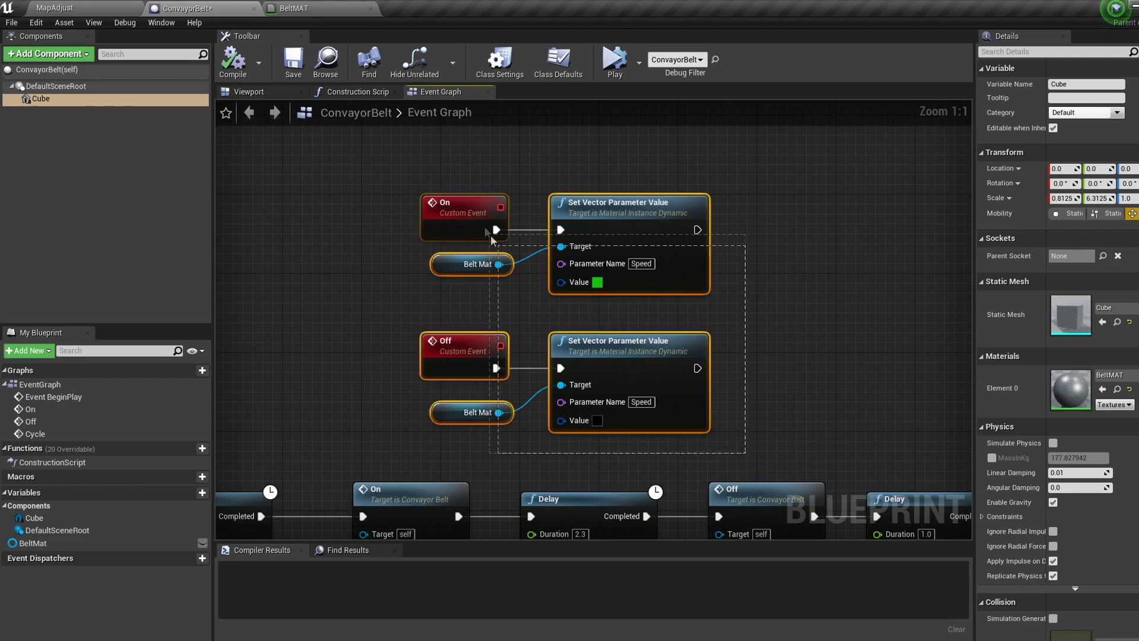
{"action": "left_click_drag", "start_coordinate": [386, 161], "coordinate": [386, 162]}
{"action": "left_click", "coordinate": [386, 182]}
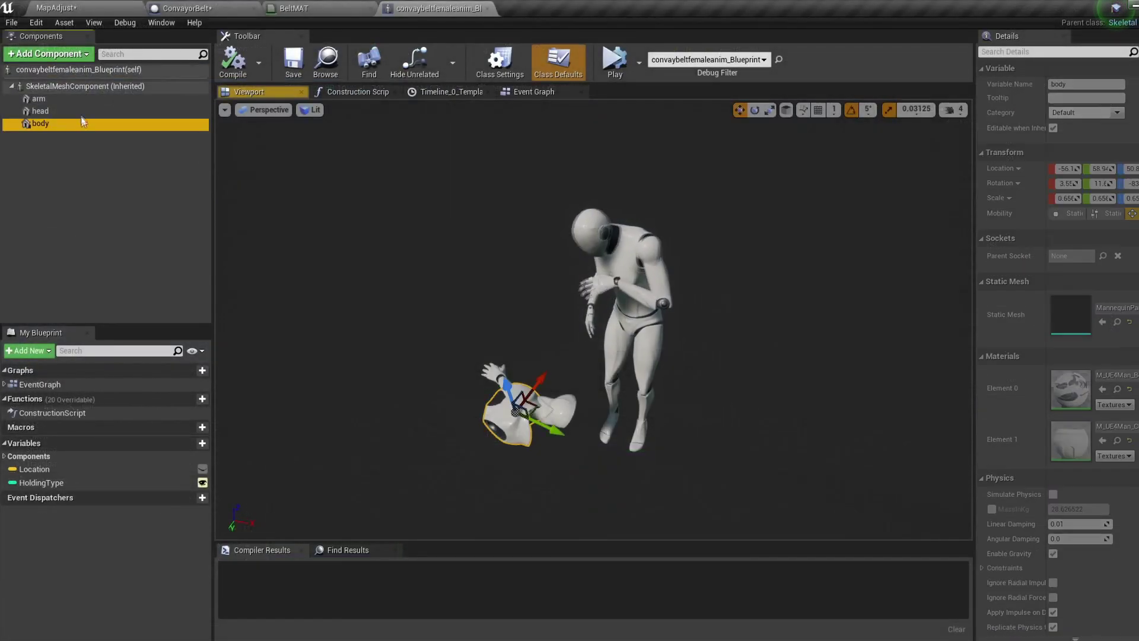
- Examine the arm component in convaybeltfemaleanim_Blueprint and the event graph nodes that attach it to the hand socket and detach it
{"action": "left_click", "coordinate": [39, 99]}
{"action": "left_click", "coordinate": [537, 93]}
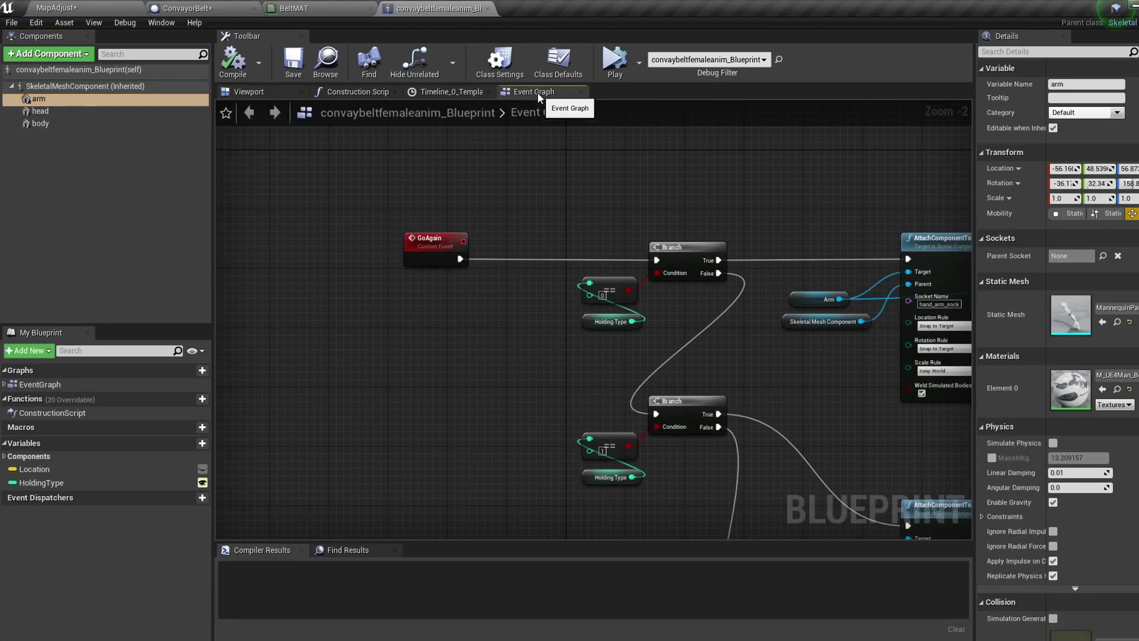
{"action": "right_click_drag", "start_coordinate": [681, 320], "coordinate": [619, 342]}
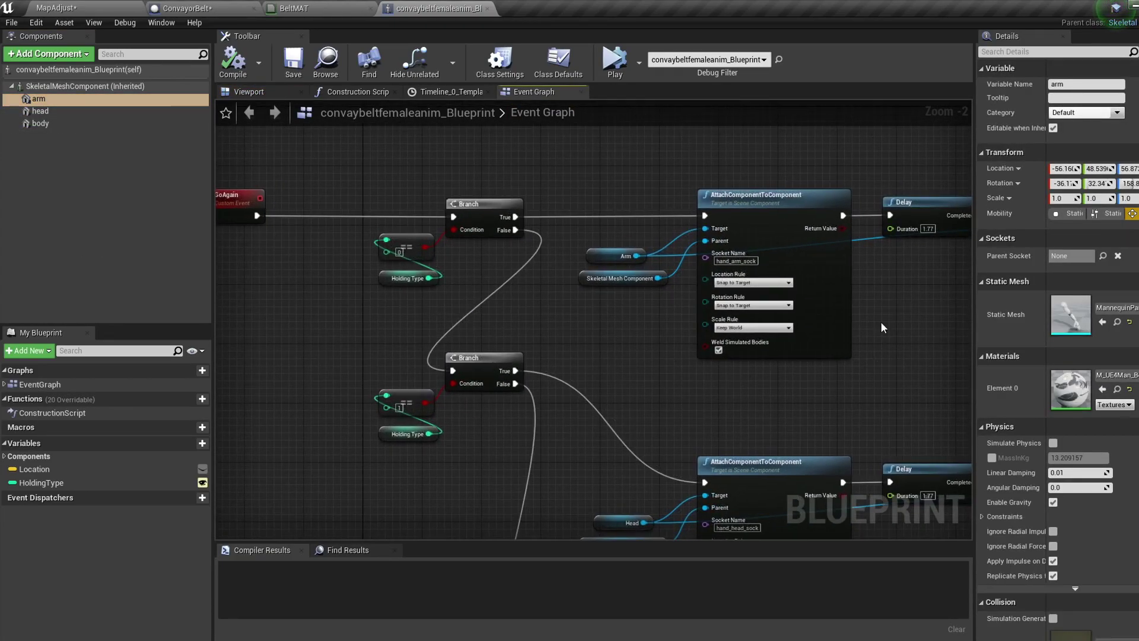
{"action": "right_click_drag", "start_coordinate": [882, 322], "coordinate": [564, 355]}
{"action": "left_click_drag", "start_coordinate": [502, 419], "coordinate": [348, 278]}
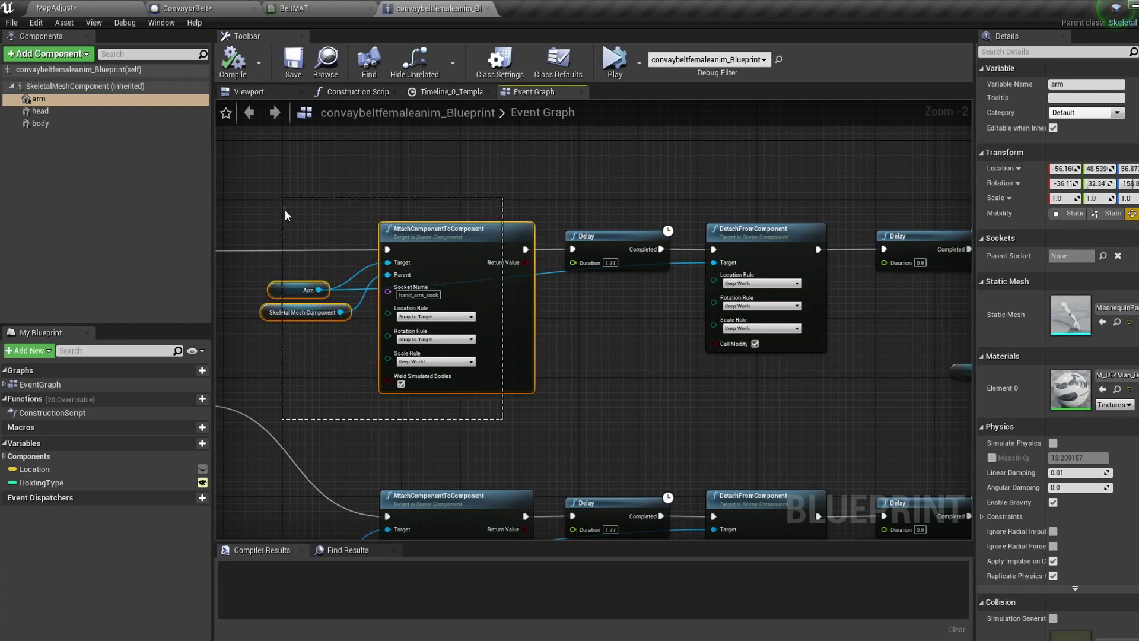
{"action": "left_click_drag", "start_coordinate": [285, 210], "coordinate": [282, 198]}
{"action": "left_click", "coordinate": [640, 331]}
{"action": "right_click_drag", "start_coordinate": [641, 331], "coordinate": [427, 358]}
{"action": "right_click_drag", "start_coordinate": [493, 390], "coordinate": [678, 379]}
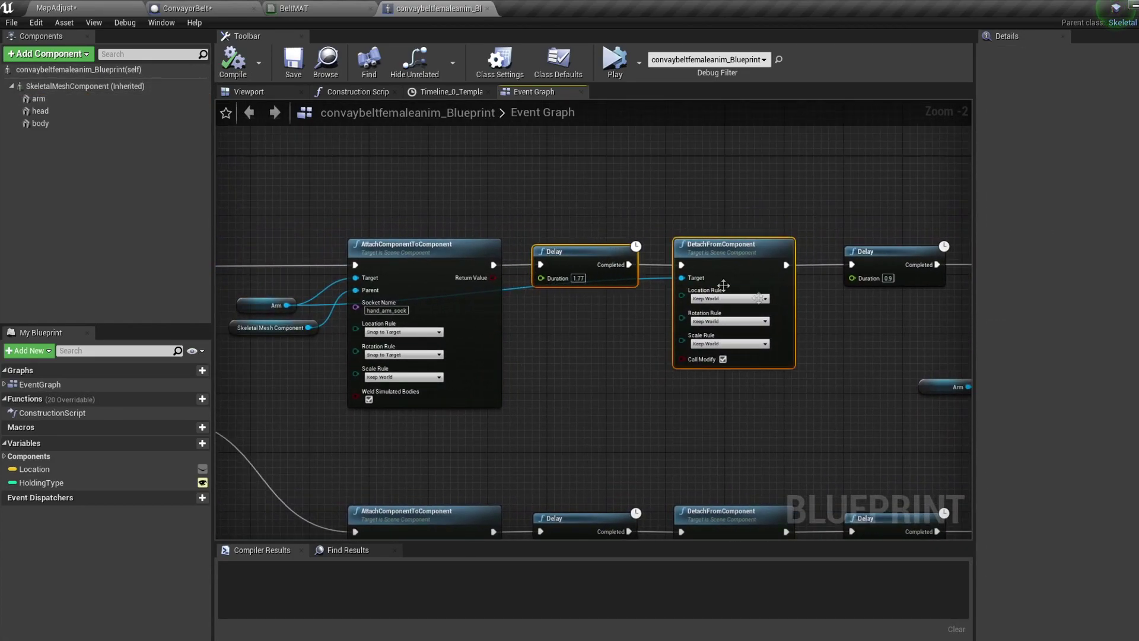
- Follow the arm's event graph branch from the second Delay through Timeline_0 and Lerp to SetWorldLocation
{"action": "right_click_drag", "start_coordinate": [723, 285], "coordinate": [344, 309]}
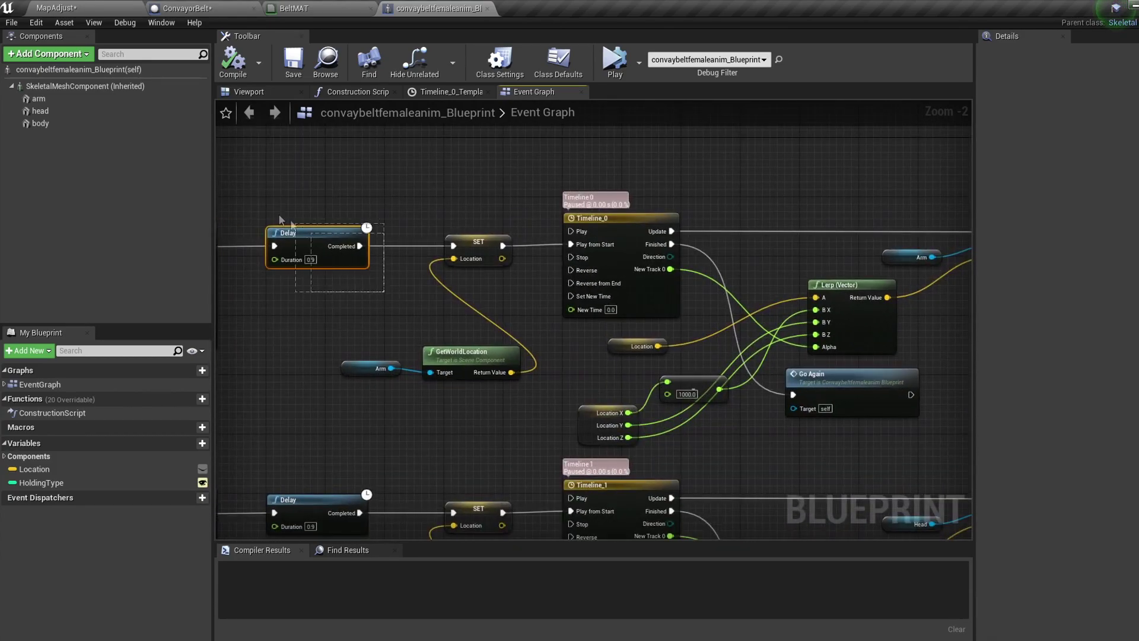
{"action": "right_click_drag", "start_coordinate": [507, 292], "coordinate": [372, 268]}
{"action": "scroll", "coordinate": [392, 291], "scroll_direction": "down", "scroll_amount": 1}
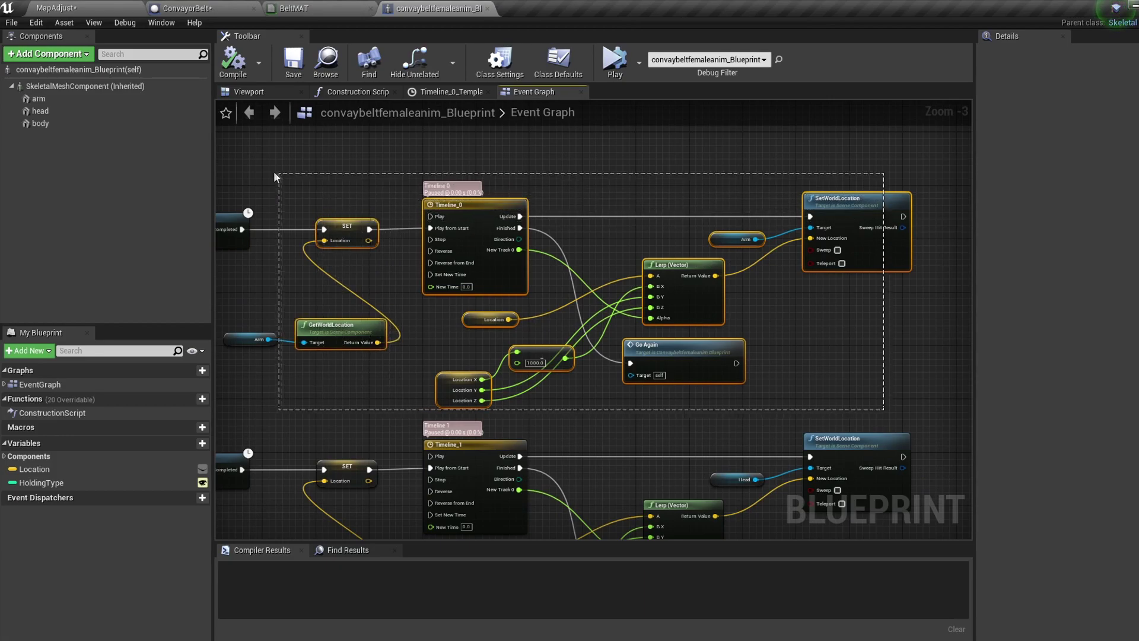
{"action": "left_click_drag", "start_coordinate": [257, 169], "coordinate": [257, 170]}
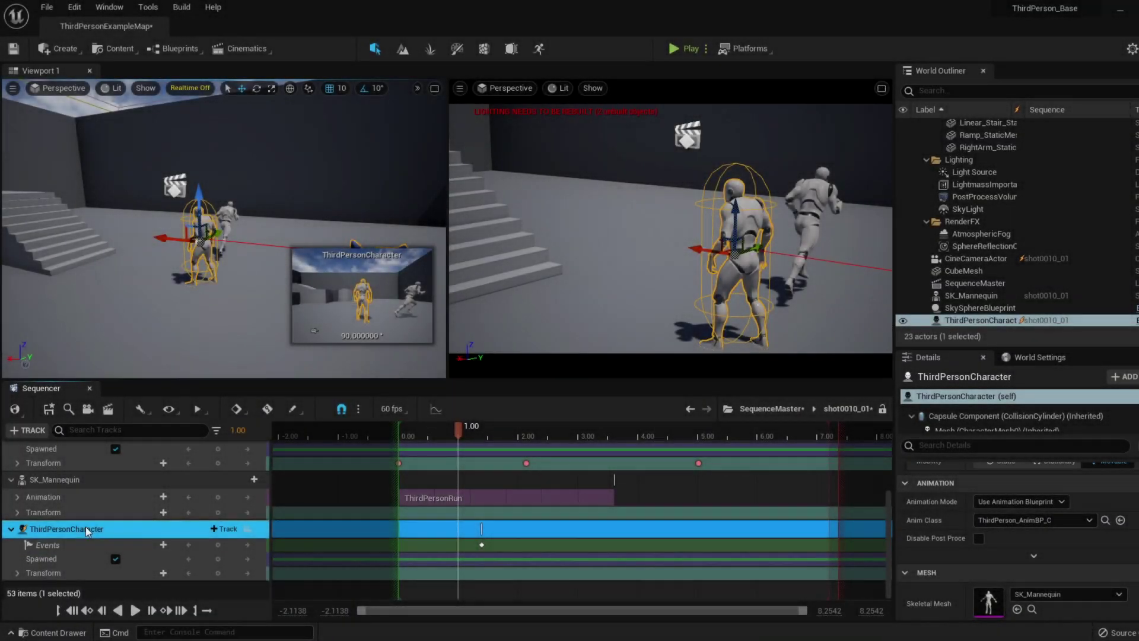
- Key ThirdPersonCharacter's transform at 1.00 in shot0010_01, and move the character slightly sideways at 2.8167
{"action": "left_click", "coordinate": [86, 526]}
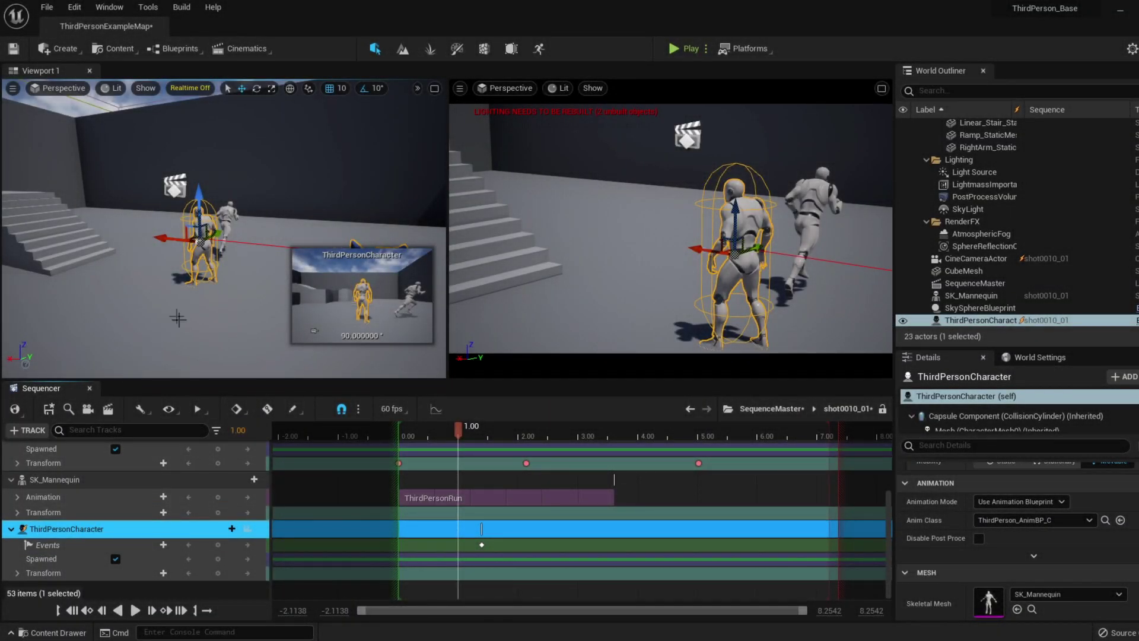
{"action": "left_click", "coordinate": [220, 573]}
{"action": "left_click_drag", "start_coordinate": [465, 439], "coordinate": [568, 432]}
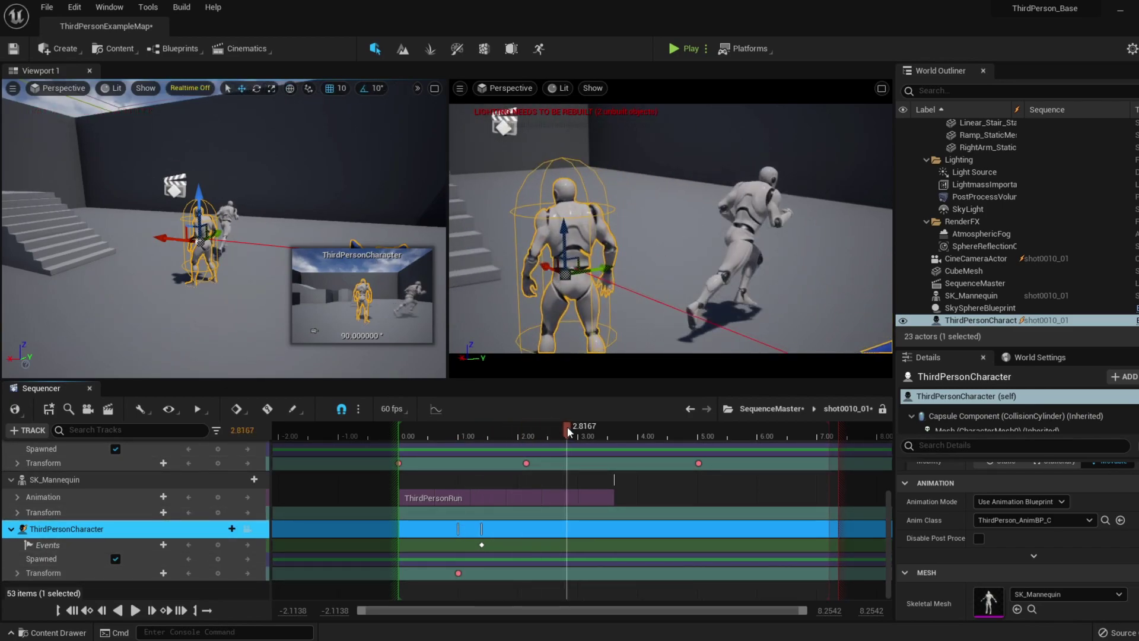
{"action": "mouse_move", "coordinate": [220, 231]}
{"action": "left_mouse_down"}
{"action": "mouse_move", "coordinate": [194, 240]}
{"action": "mouse_move", "coordinate": [213, 233]}
{"action": "left_mouse_up"}
- Key SK_Mannequin's transform at about 0.4, and key it again at 1.4833 with the mannequin moved farther away
{"action": "left_click", "coordinate": [226, 220]}
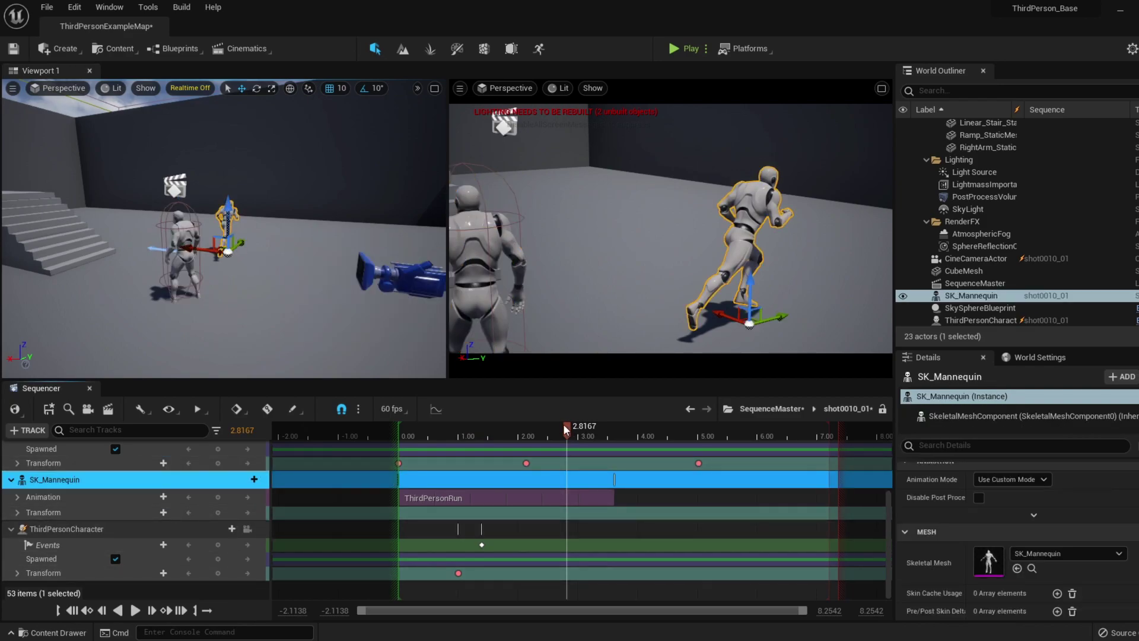
{"action": "left_click_drag", "start_coordinate": [567, 430], "coordinate": [486, 430]}
{"action": "left_click", "coordinate": [218, 513]}
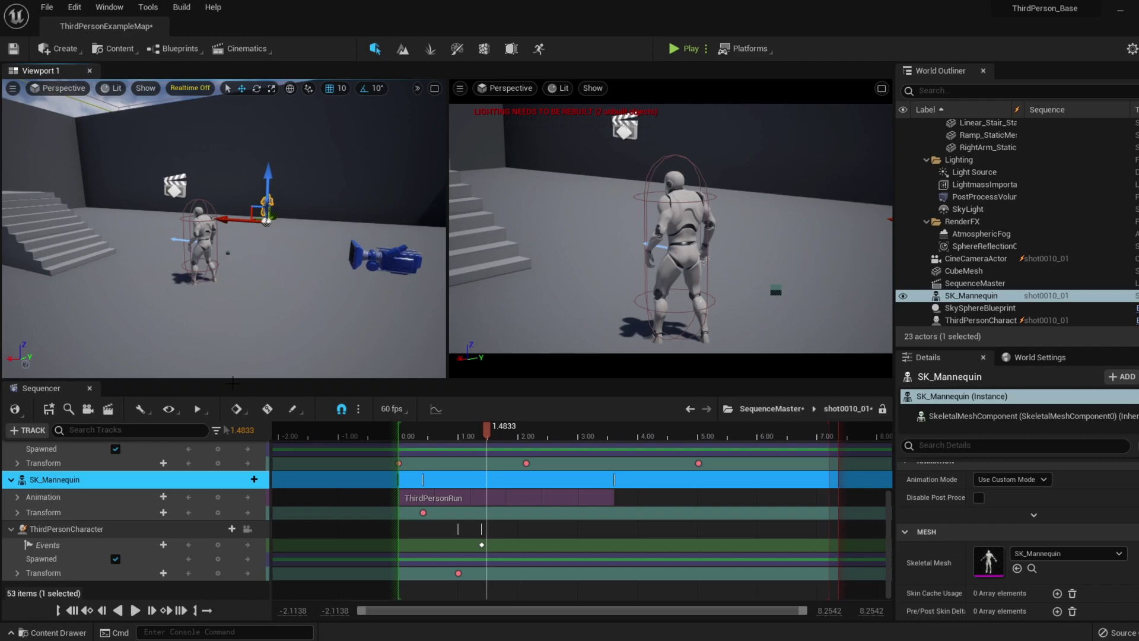
{"action": "left_click", "coordinate": [218, 512]}
{"action": "left_click_drag", "start_coordinate": [486, 427], "coordinate": [423, 429]}
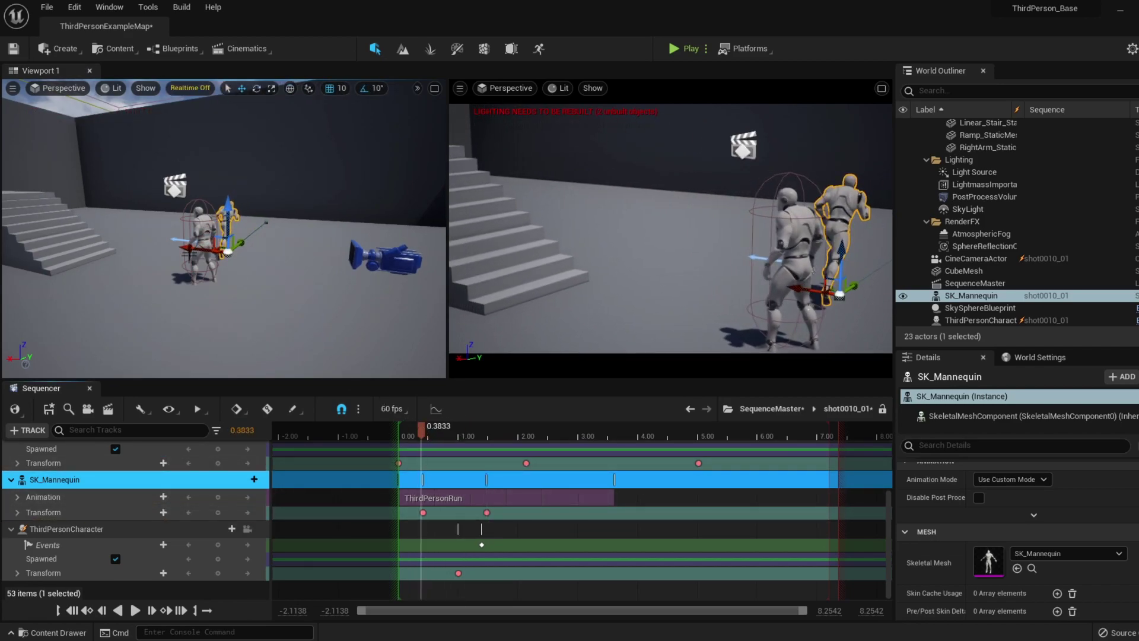
- Add the CharacterMesh0 component to ThirdPersonCharacter's tracks
{"action": "left_click", "coordinate": [22, 532]}
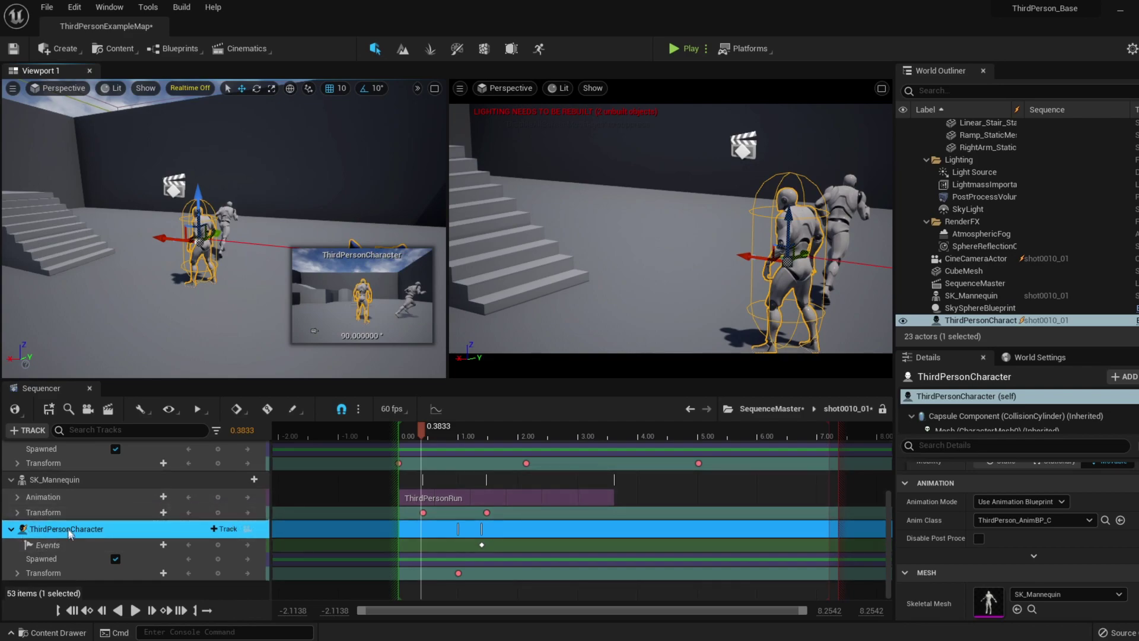
{"action": "left_click", "coordinate": [217, 529]}
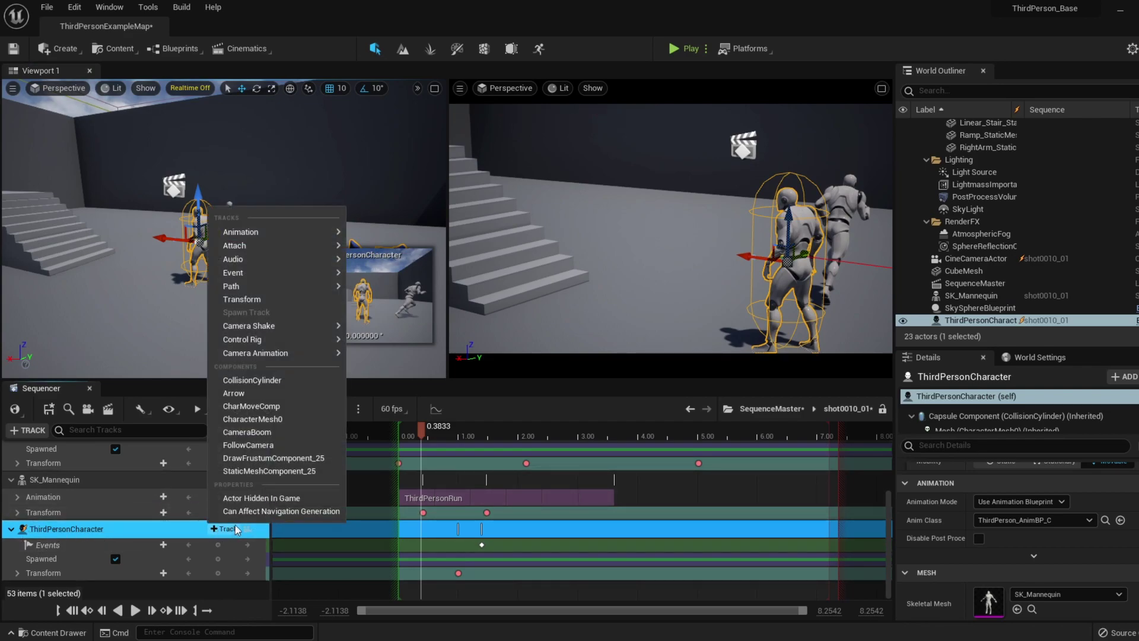
{"action": "left_click", "coordinate": [293, 419]}
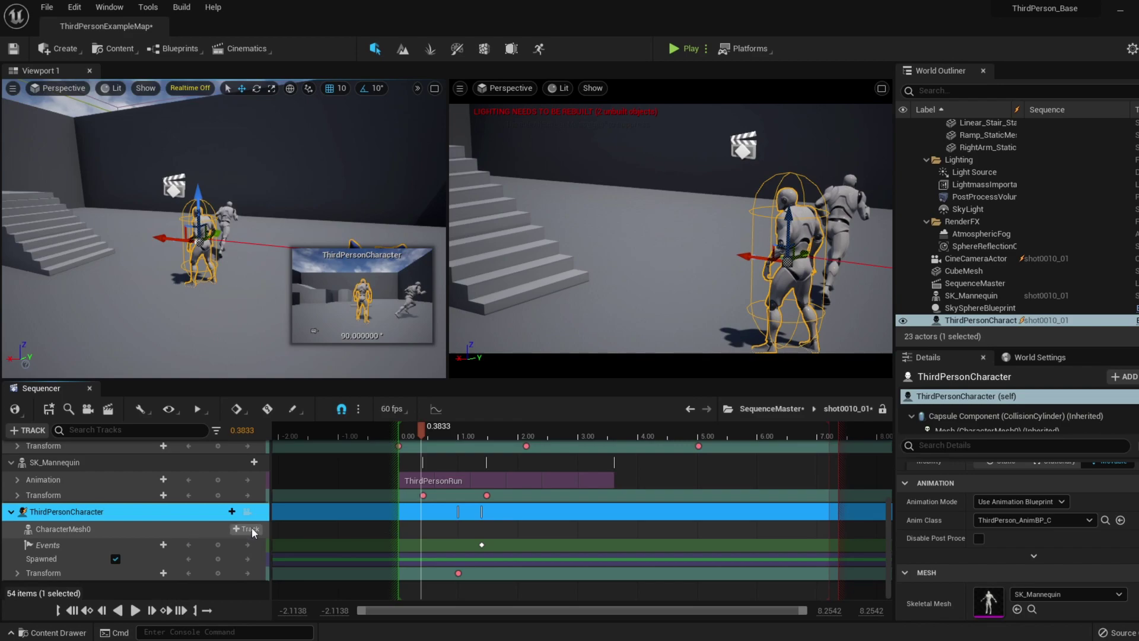
- Add an Element 0 material parameter track to CharacterMesh0 and reopen its list of available tracks
{"action": "left_click", "coordinate": [247, 528]}
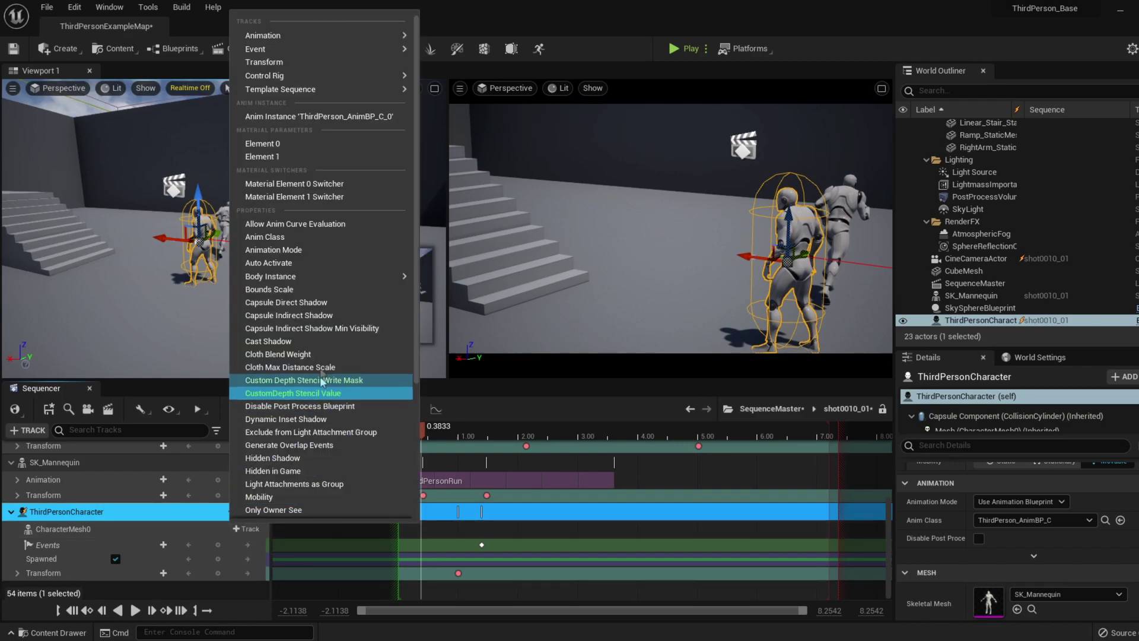
{"action": "mouse_move", "coordinate": [327, 95]}
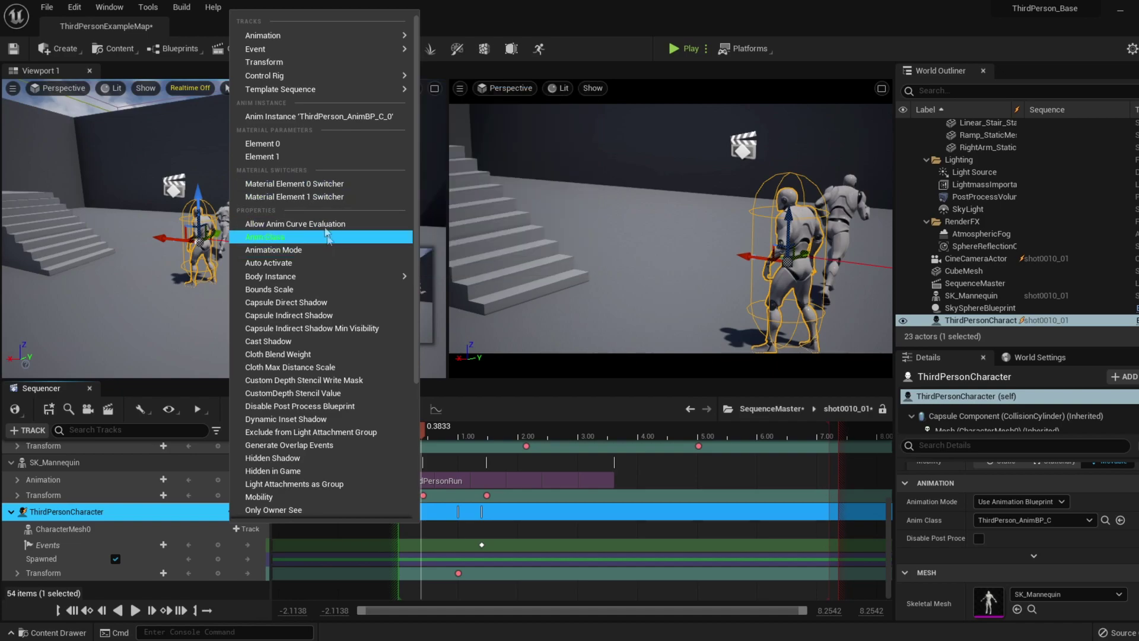
{"action": "left_click", "coordinate": [293, 146]}
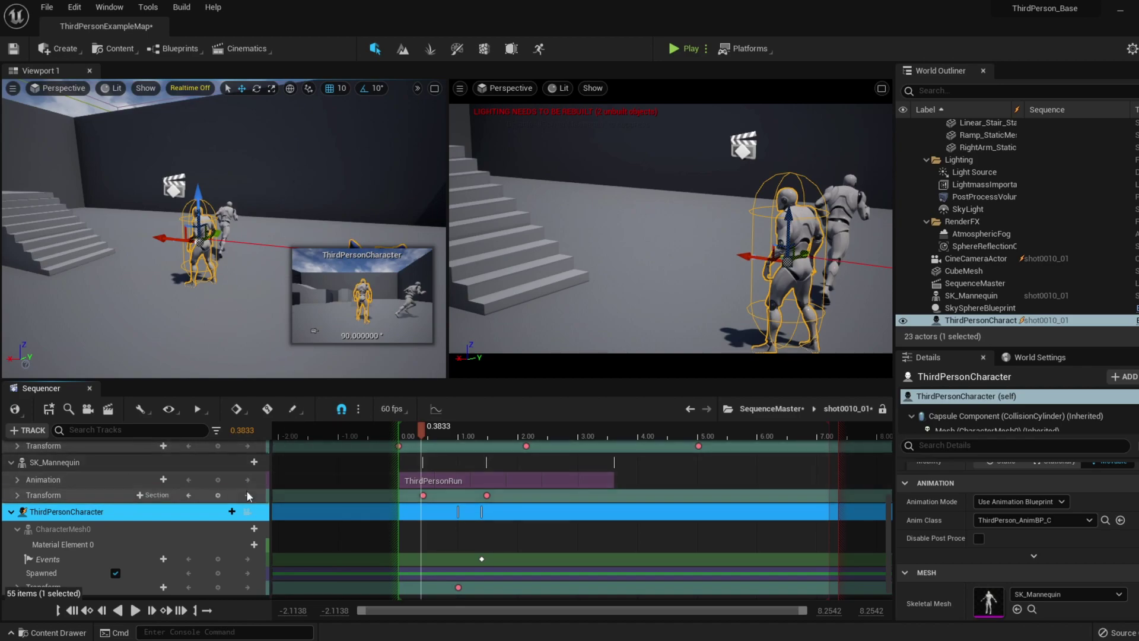
{"action": "left_click", "coordinate": [246, 529]}
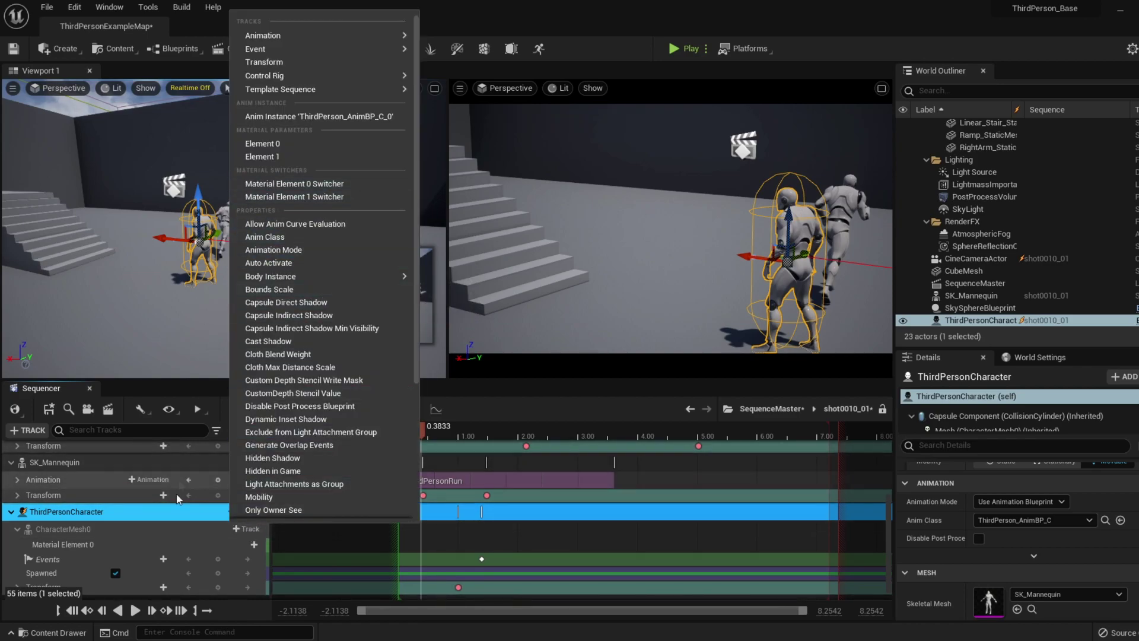
- Add the BodyColor parameter to CharacterMesh0's Material Element 0 track and key it at 0.3833
{"action": "left_click", "coordinate": [148, 544]}
{"action": "scroll", "coordinate": [142, 543], "scroll_direction": "down", "scroll_amount": 1}
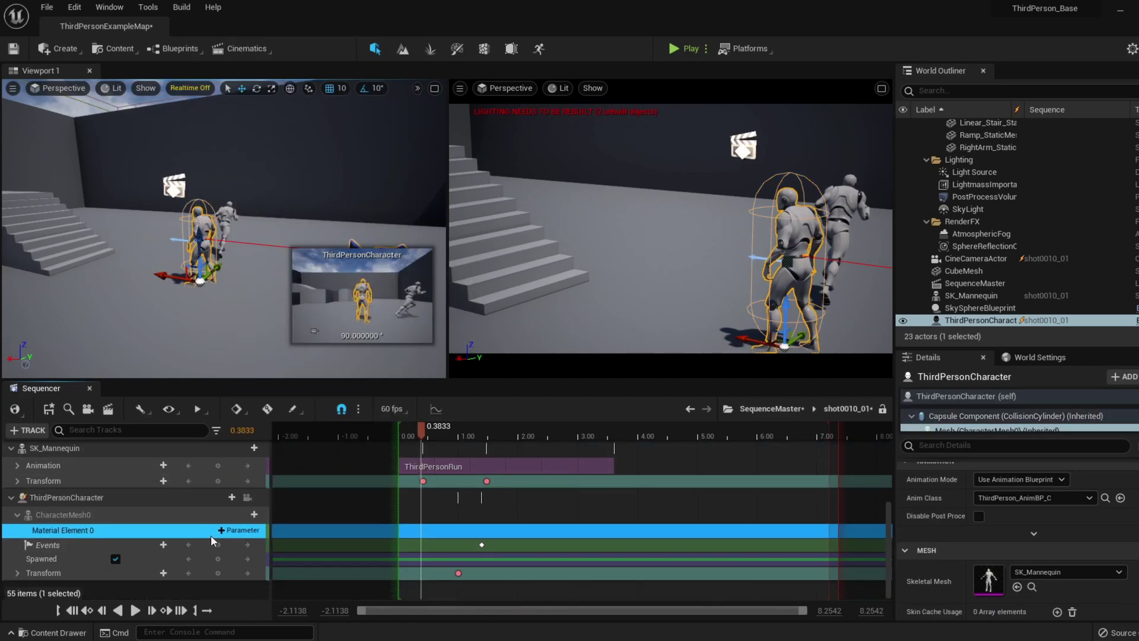
{"action": "left_click", "coordinate": [227, 531]}
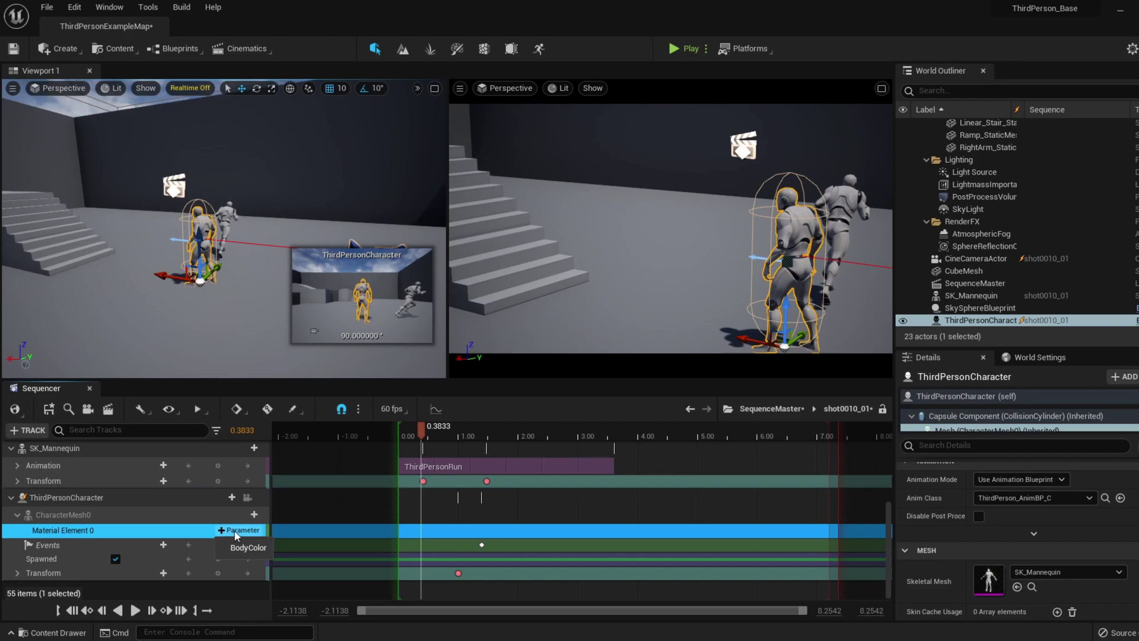
{"action": "left_click", "coordinate": [240, 548]}
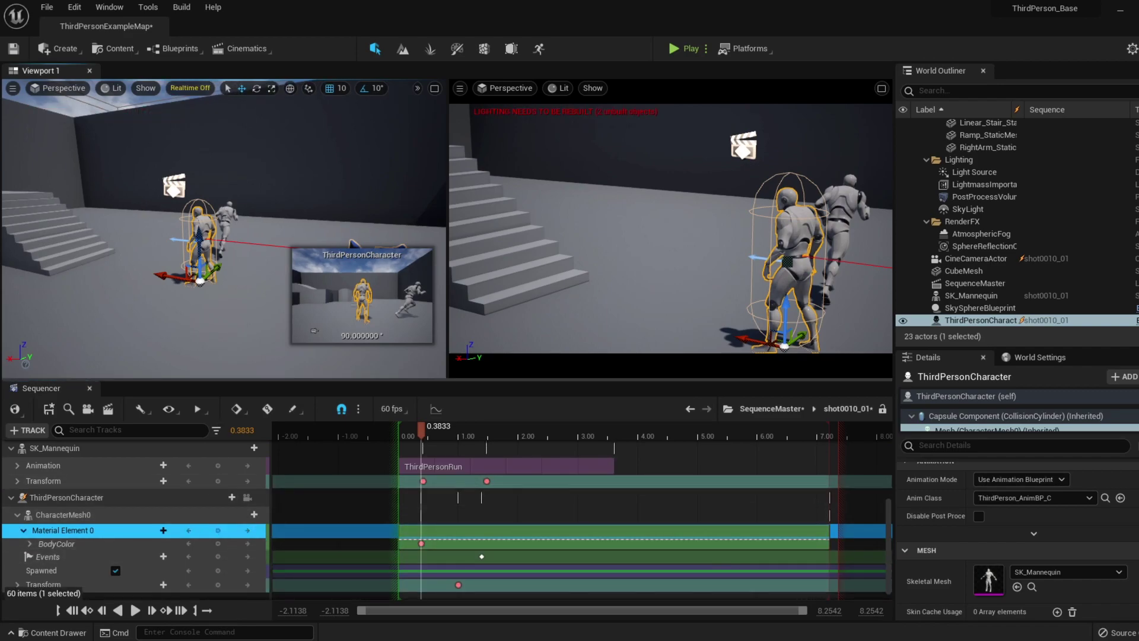
{"action": "left_click", "coordinate": [129, 544]}
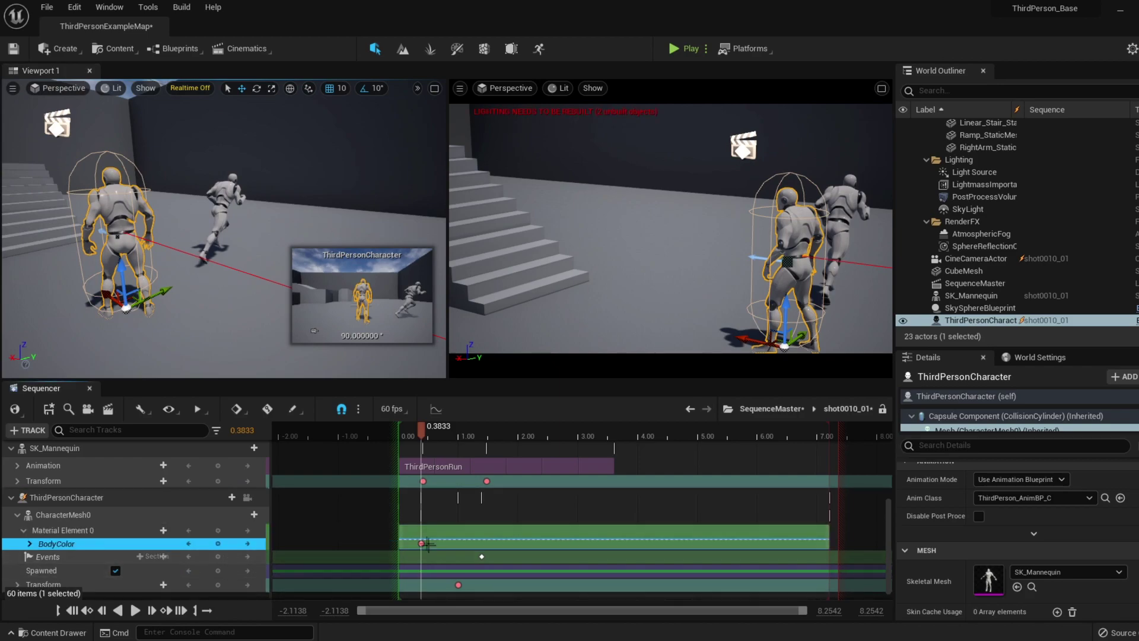
{"action": "left_click", "coordinate": [217, 543]}
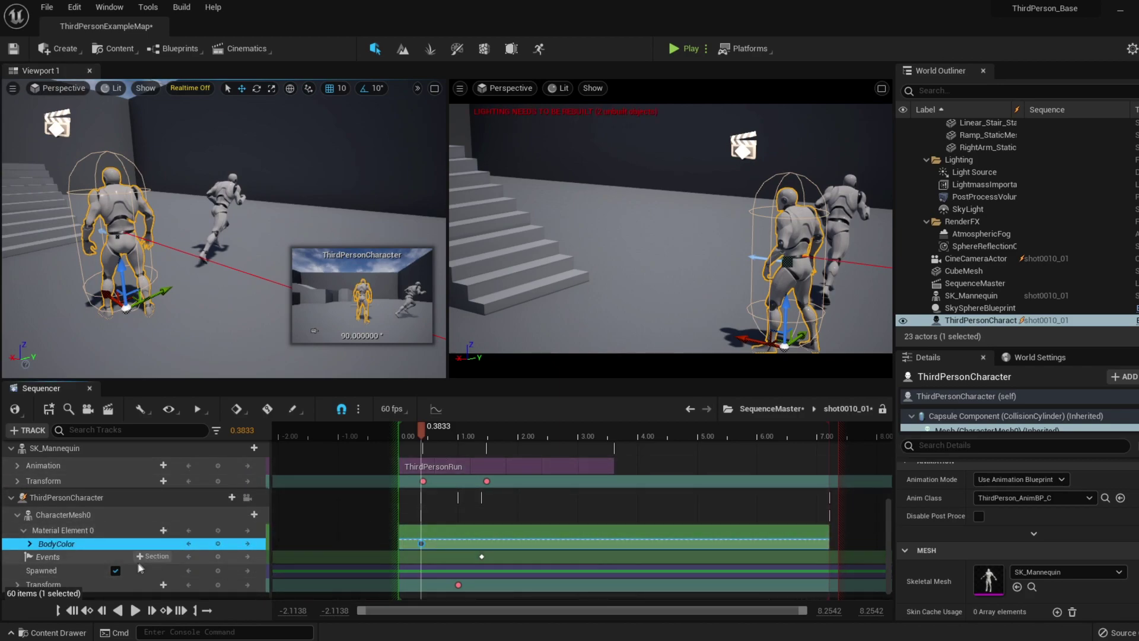
- Set the BodyColor key at 0.3833 to R -0.44902 and G 0.503922, turning ThirdPersonCharacter green
{"action": "left_click", "coordinate": [29, 543]}
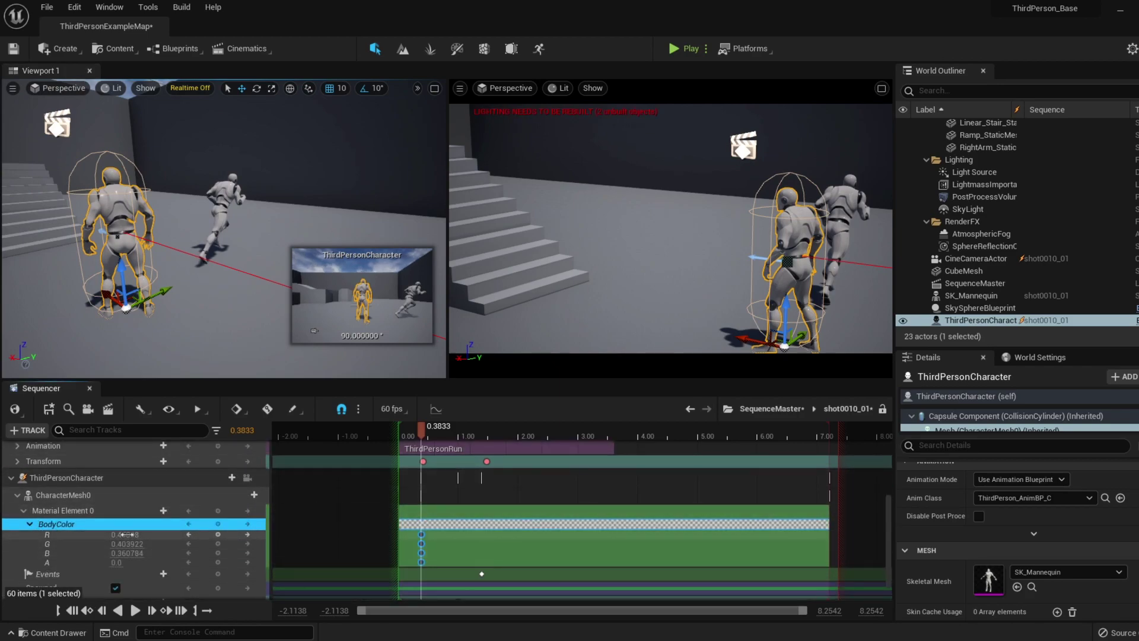
{"action": "left_click_drag", "start_coordinate": [127, 534], "coordinate": [94, 534]}
{"action": "key", "text": "ctrl+z"}
{"action": "right_click_drag", "start_coordinate": [225, 237], "coordinate": [192, 240]}
{"action": "key", "text": "w"}
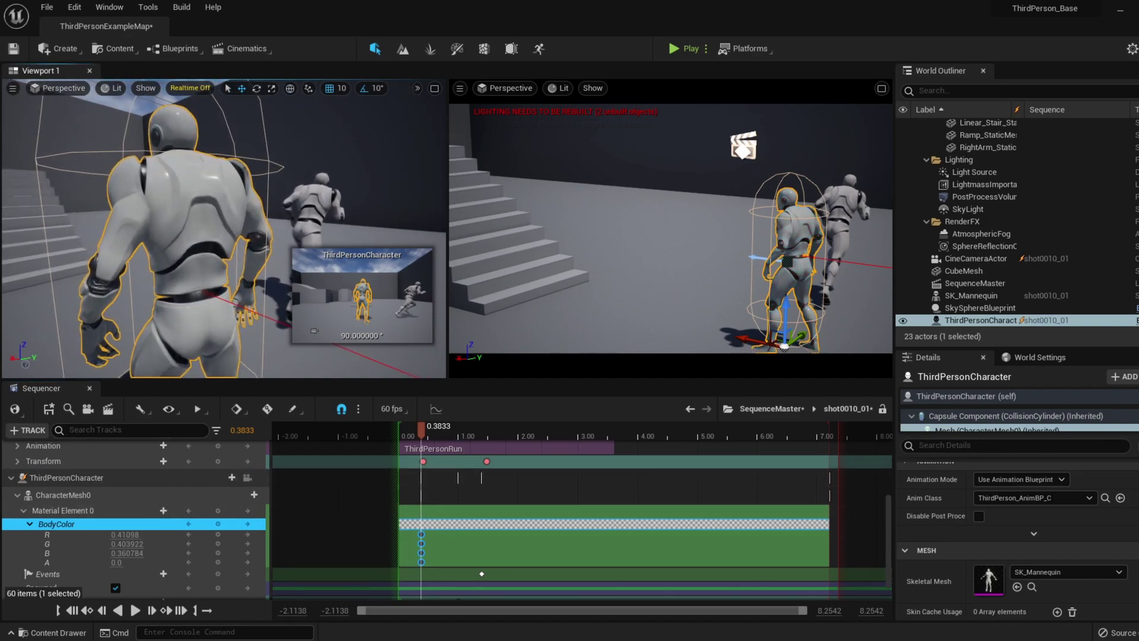
{"action": "mouse_move", "coordinate": [125, 534]}
{"action": "left_mouse_down"}
{"action": "mouse_move", "coordinate": [112, 544]}
{"action": "mouse_move", "coordinate": [130, 543]}
{"action": "left_mouse_up"}
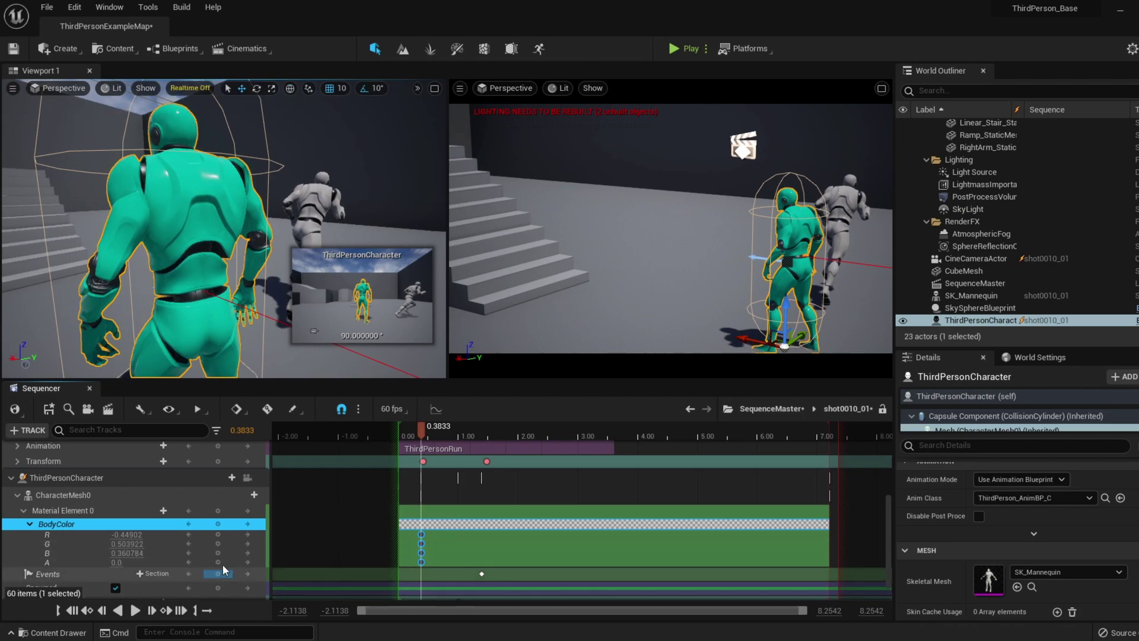
{"action": "left_click", "coordinate": [31, 523]}
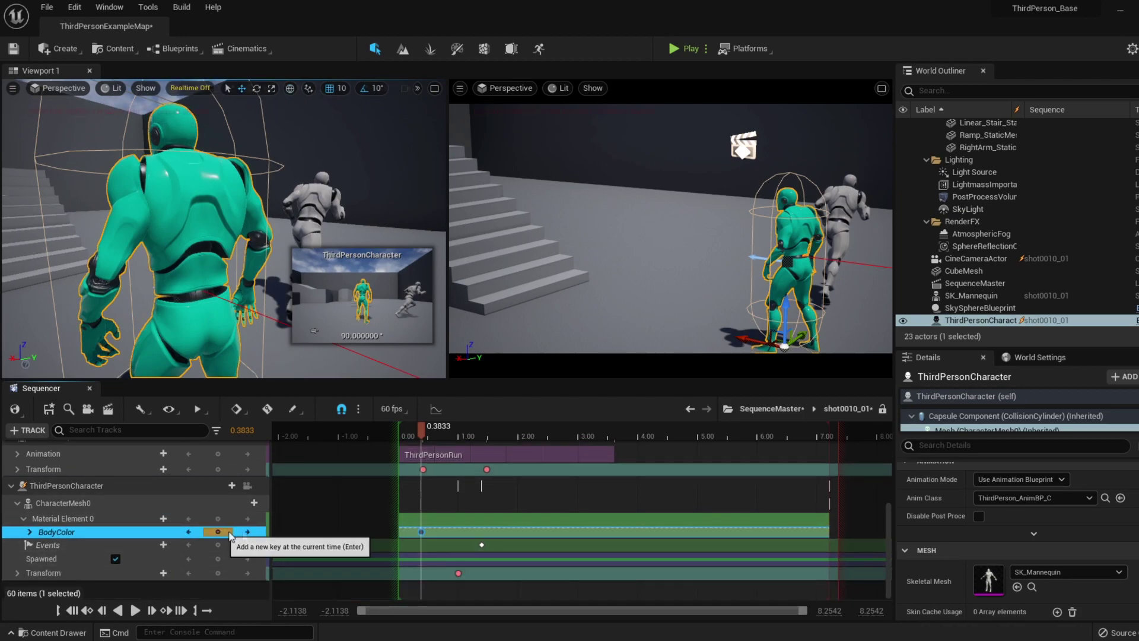
- Key BodyColor at 1.4167 with a lower G value that turns ThirdPersonCharacter blue
{"action": "left_click_drag", "start_coordinate": [426, 430], "coordinate": [482, 428]}
{"action": "left_click", "coordinate": [30, 532]}
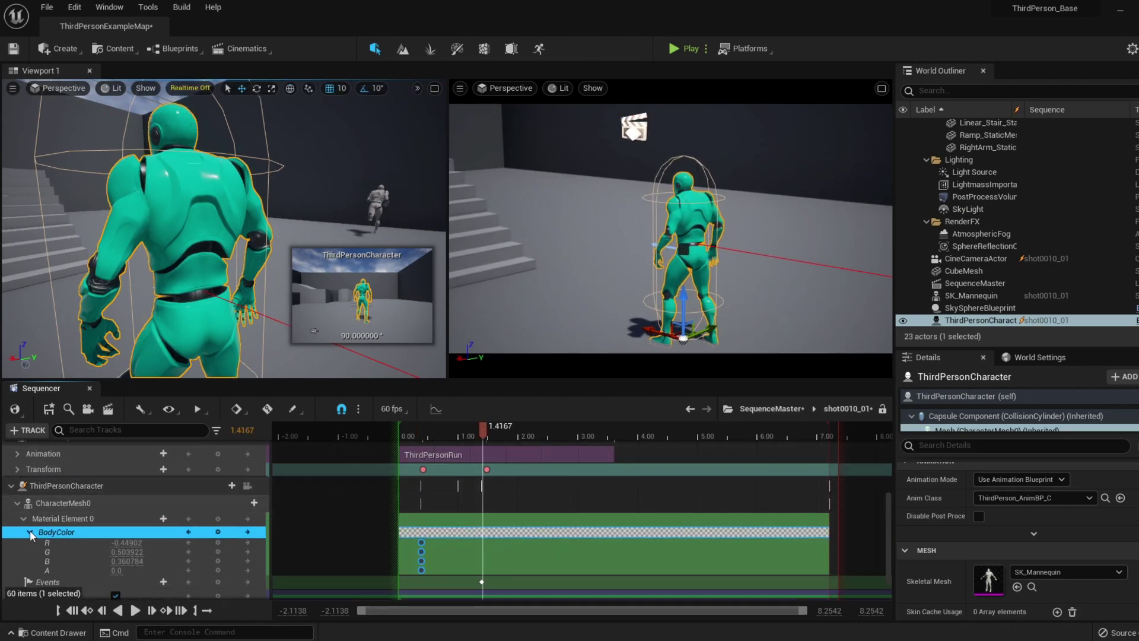
{"action": "mouse_move", "coordinate": [126, 551]}
{"action": "left_mouse_down"}
{"action": "mouse_move", "coordinate": [109, 551]}
{"action": "mouse_move", "coordinate": [143, 550]}
{"action": "mouse_move", "coordinate": [113, 551]}
{"action": "left_mouse_up"}
{"action": "left_click", "coordinate": [31, 532]}
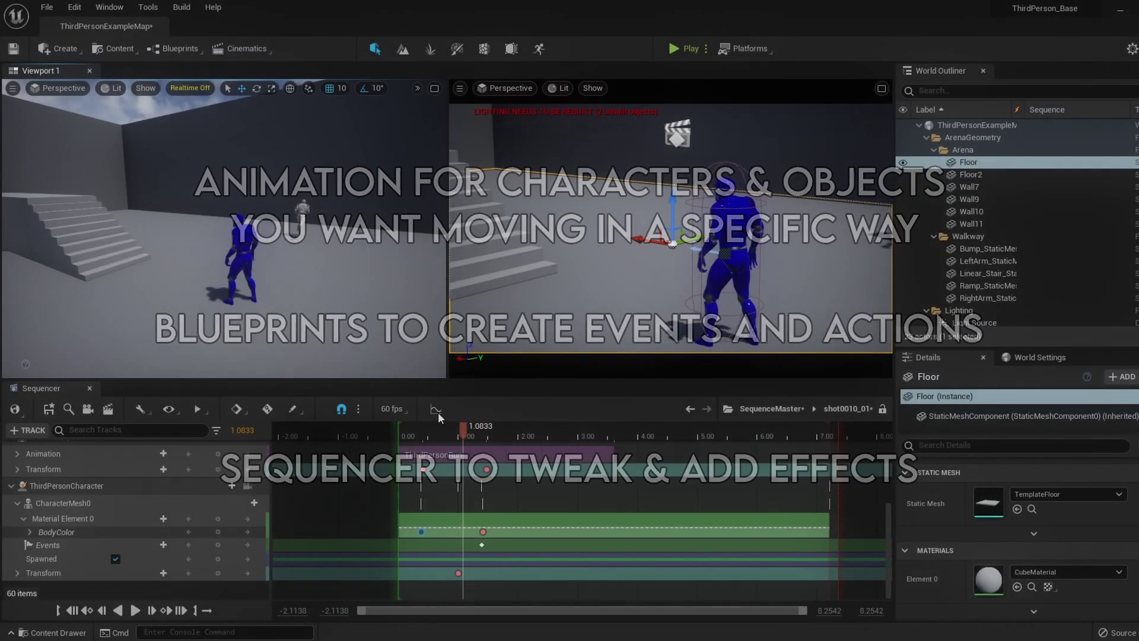
- Open the curve editor and examine the animation curves of CharacterMesh0 and CineCameraActor
{"action": "left_click", "coordinate": [435, 408]}
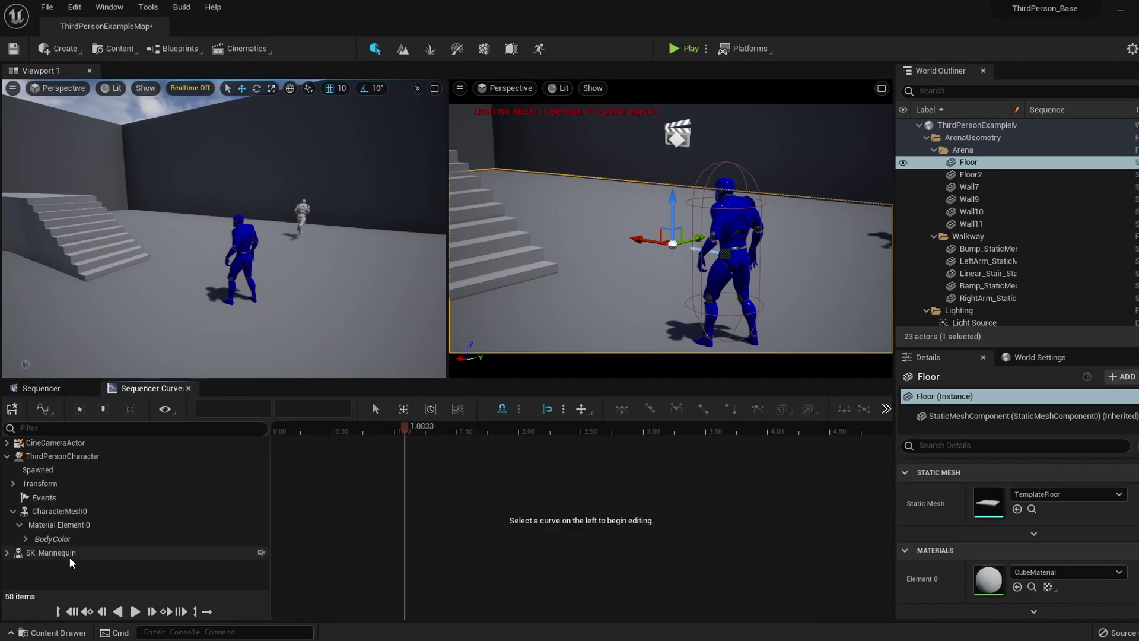
{"action": "left_click", "coordinate": [66, 511]}
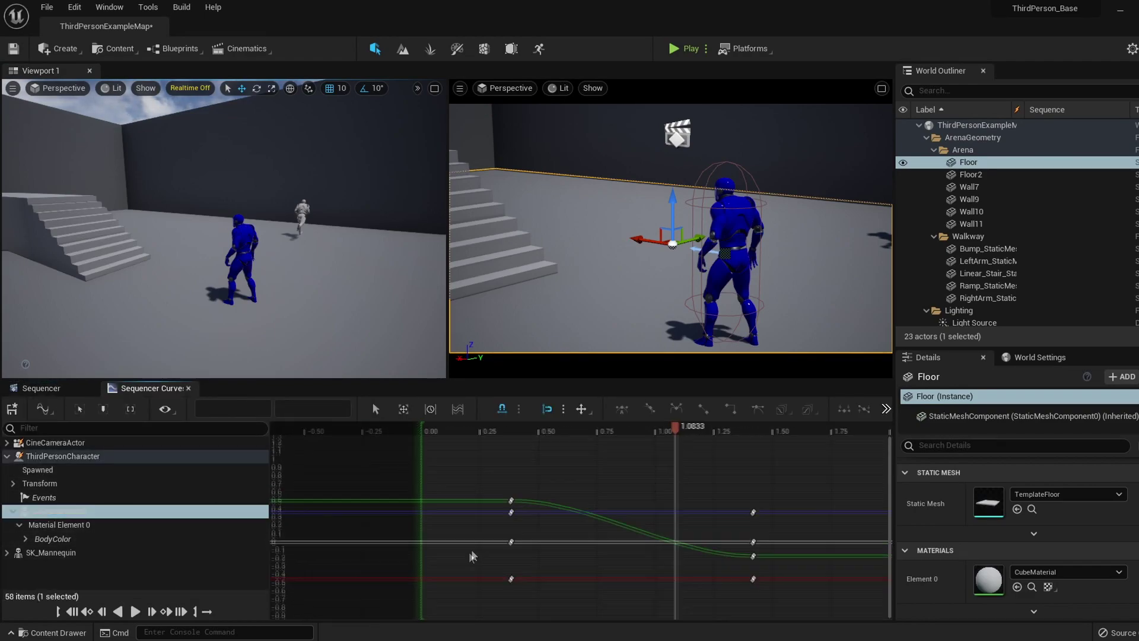
{"action": "left_click_drag", "start_coordinate": [685, 435], "coordinate": [538, 428]}
{"action": "left_click", "coordinate": [7, 455]}
{"action": "left_click", "coordinate": [18, 443]}
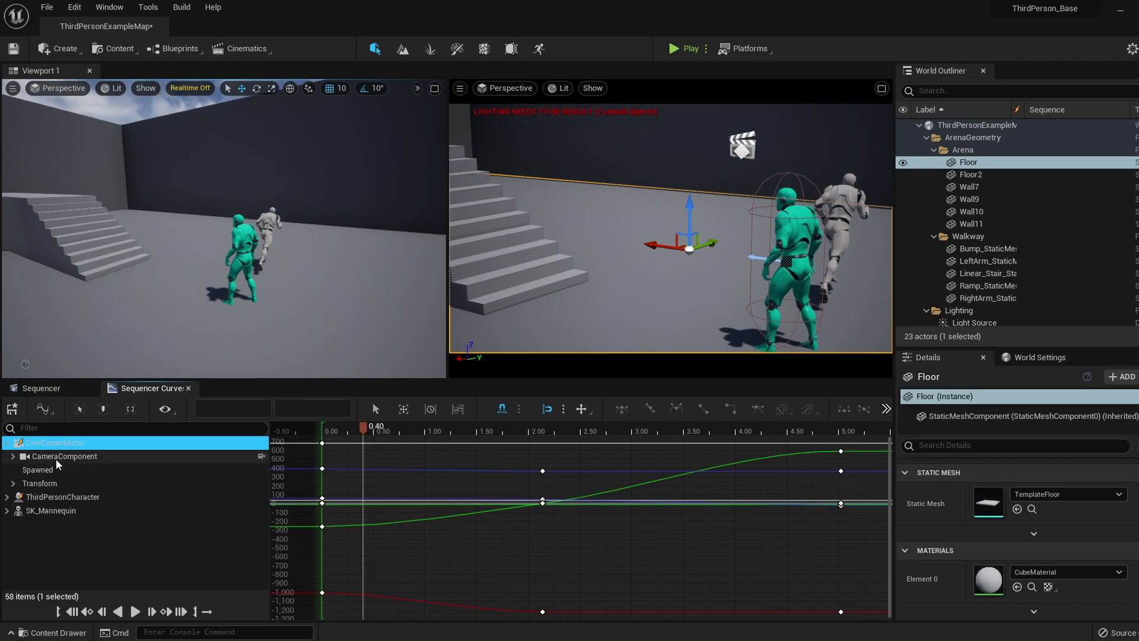
{"action": "scroll", "coordinate": [490, 505], "scroll_direction": "down", "scroll_amount": 3}
{"action": "scroll", "coordinate": [504, 514], "scroll_direction": "down", "scroll_amount": 7}
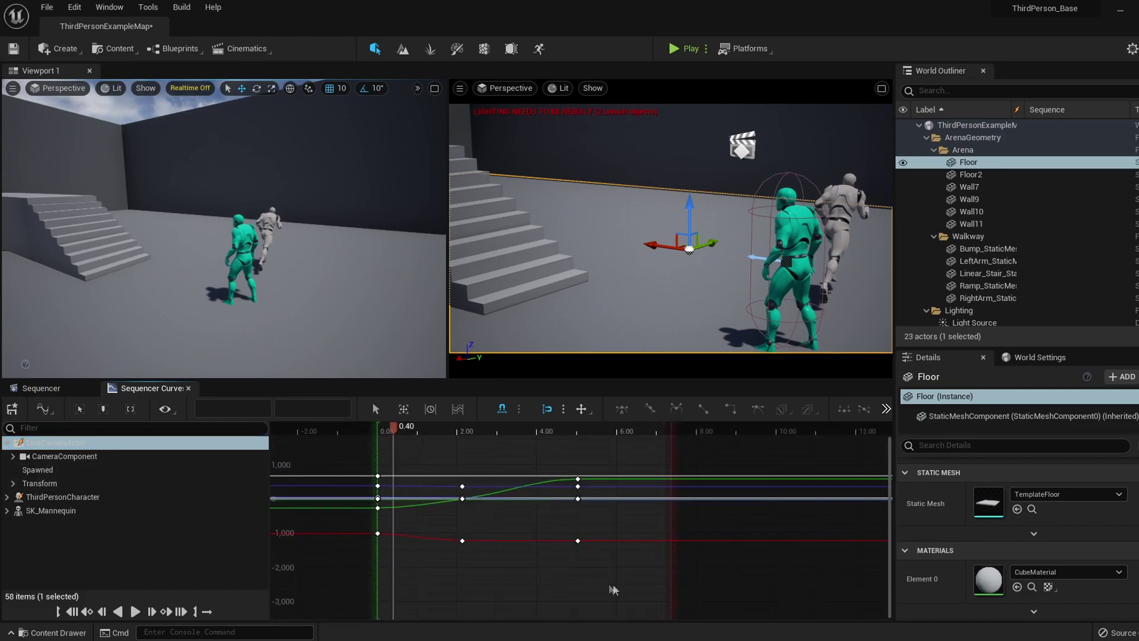
- Try to reshape the exit tangents of CineCameraActor's keys at 0.00, and undo the change
{"action": "left_click_drag", "start_coordinate": [419, 562], "coordinate": [413, 404]}
{"action": "scroll", "coordinate": [375, 508], "scroll_direction": "up", "scroll_amount": 4}
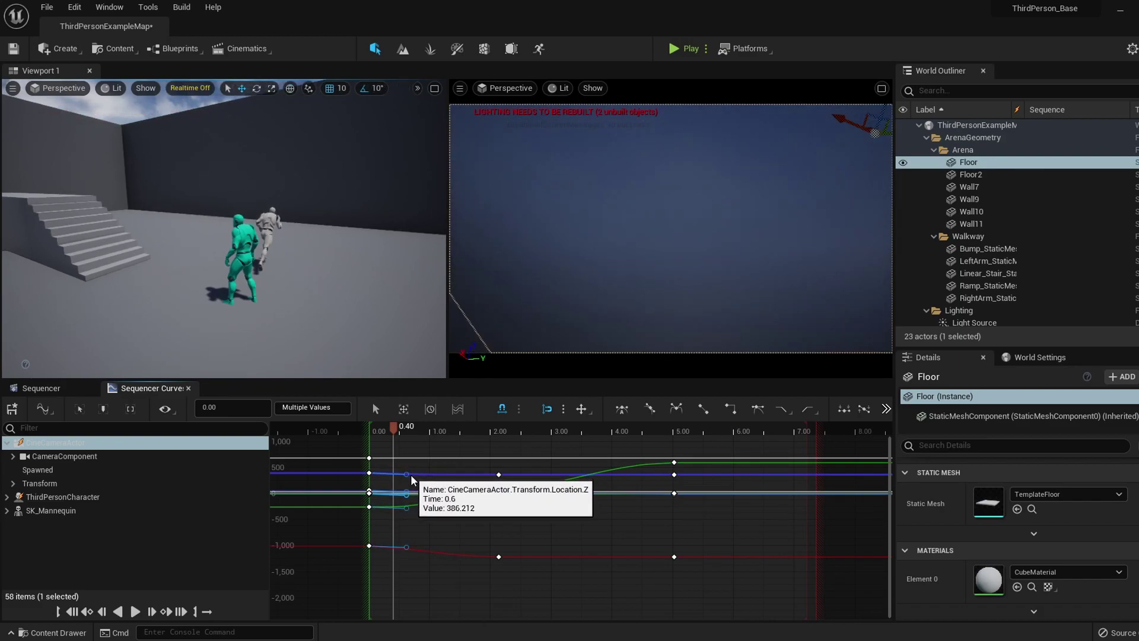
{"action": "key", "text": "ctrl+z"}
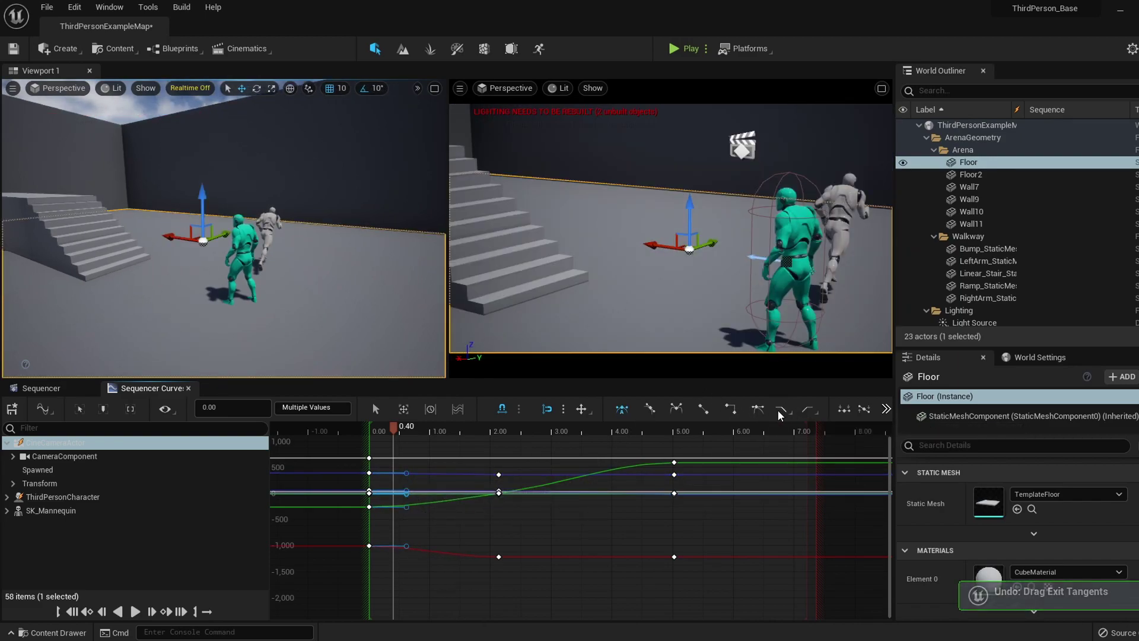
- Set all of CineCameraActor's curve keys to linear interpolation and preview the camera motion
{"action": "left_click_drag", "start_coordinate": [783, 593], "coordinate": [339, 442]}
{"action": "right_click_drag", "start_coordinate": [633, 458], "coordinate": [646, 475]}
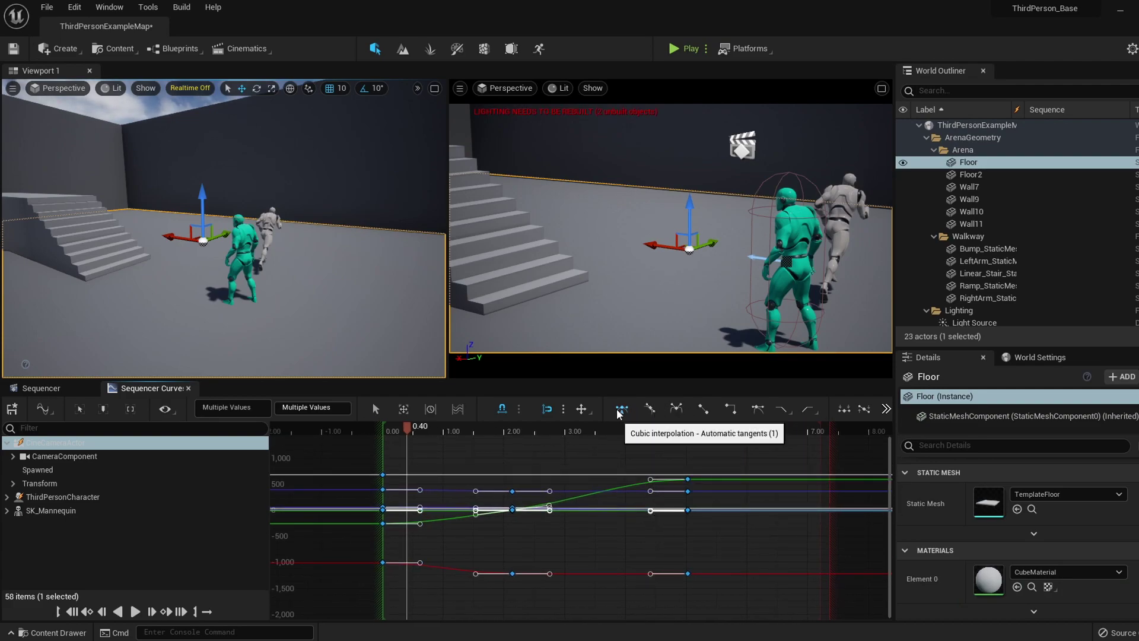
{"action": "left_click", "coordinate": [703, 409]}
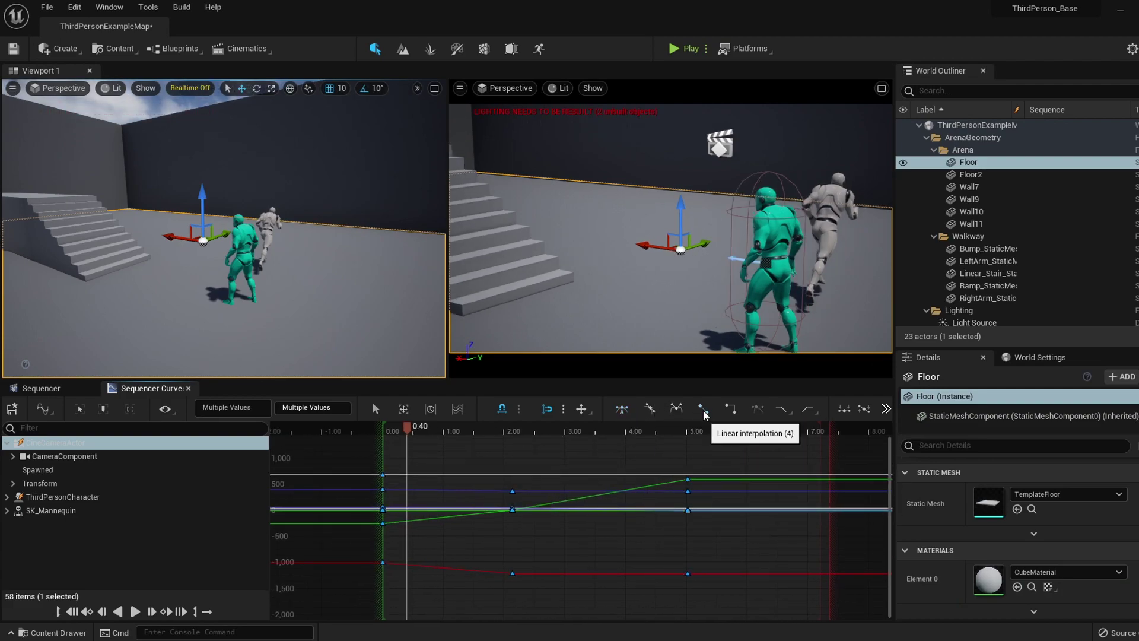
{"action": "key", "text": "space"}
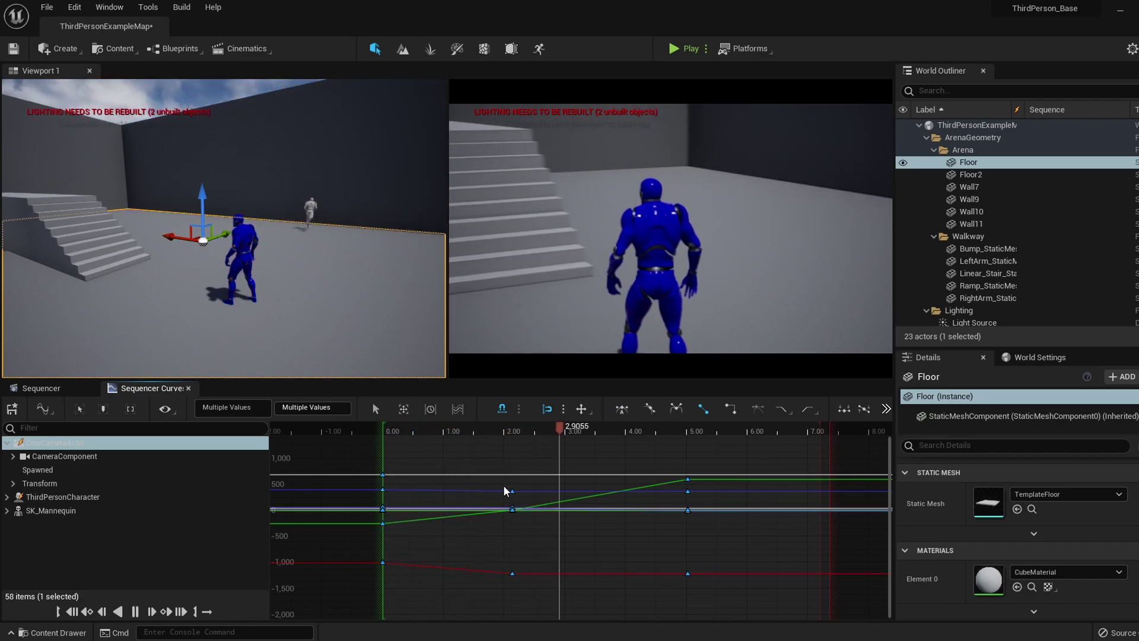
{"action": "key", "text": "space"}
- Preview CineCameraActor's keys with constant interpolation, and return them to cubic interpolation with automatic tangents
{"action": "left_click", "coordinate": [731, 409]}
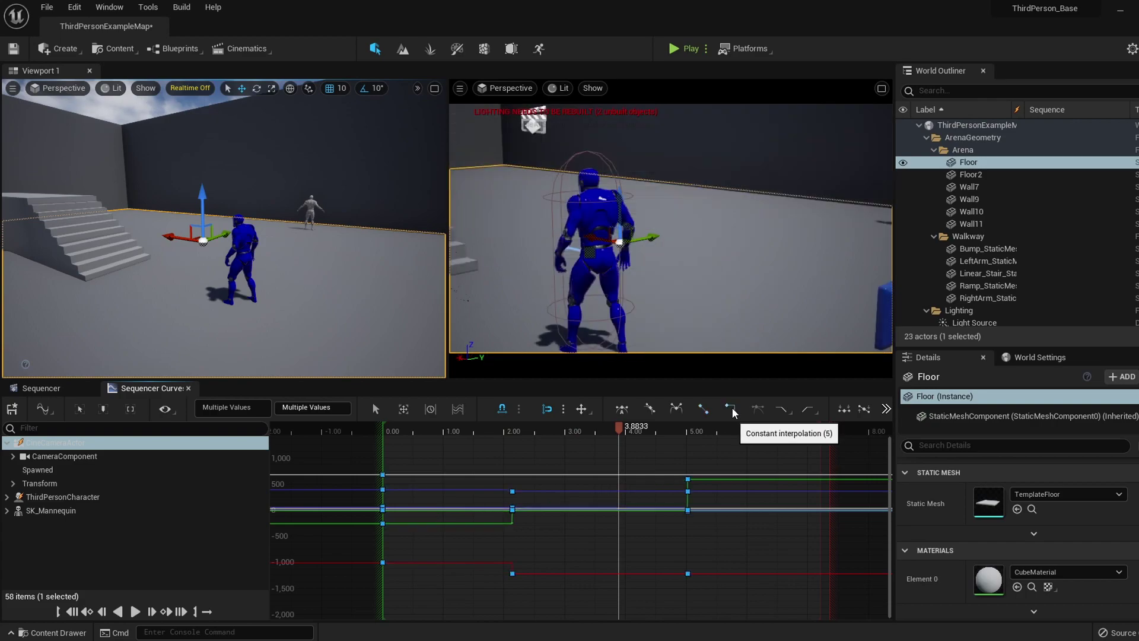
{"action": "left_click_drag", "start_coordinate": [619, 429], "coordinate": [473, 440]}
{"action": "key", "text": "space"}
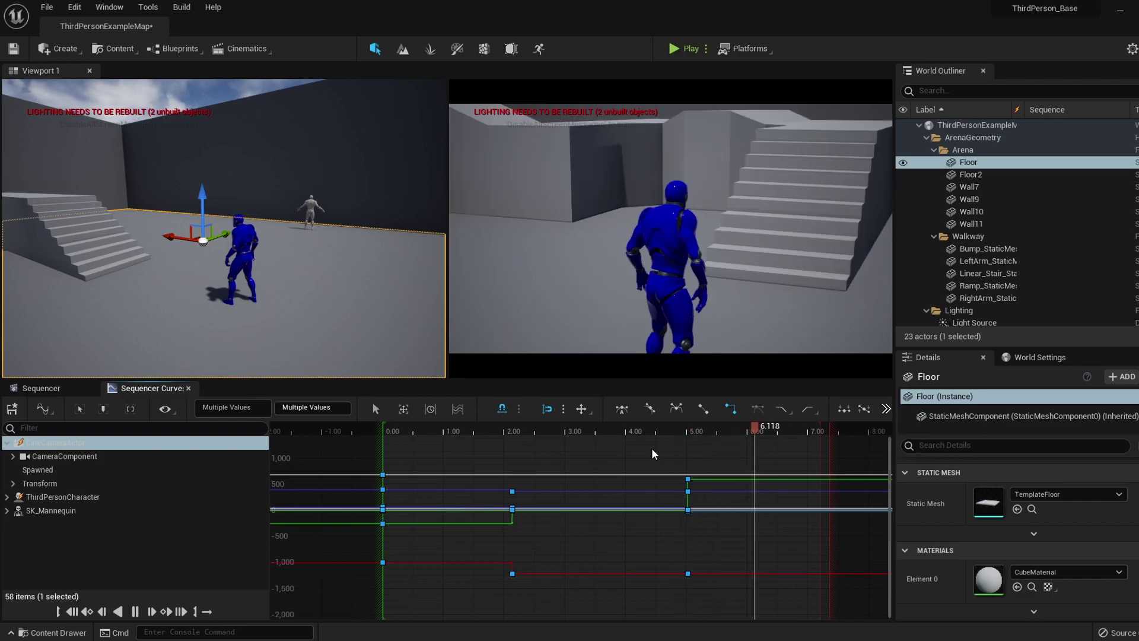
{"action": "key", "text": "space"}
{"action": "left_click_drag", "start_coordinate": [774, 435], "coordinate": [493, 443]}
{"action": "left_click", "coordinate": [621, 408]}
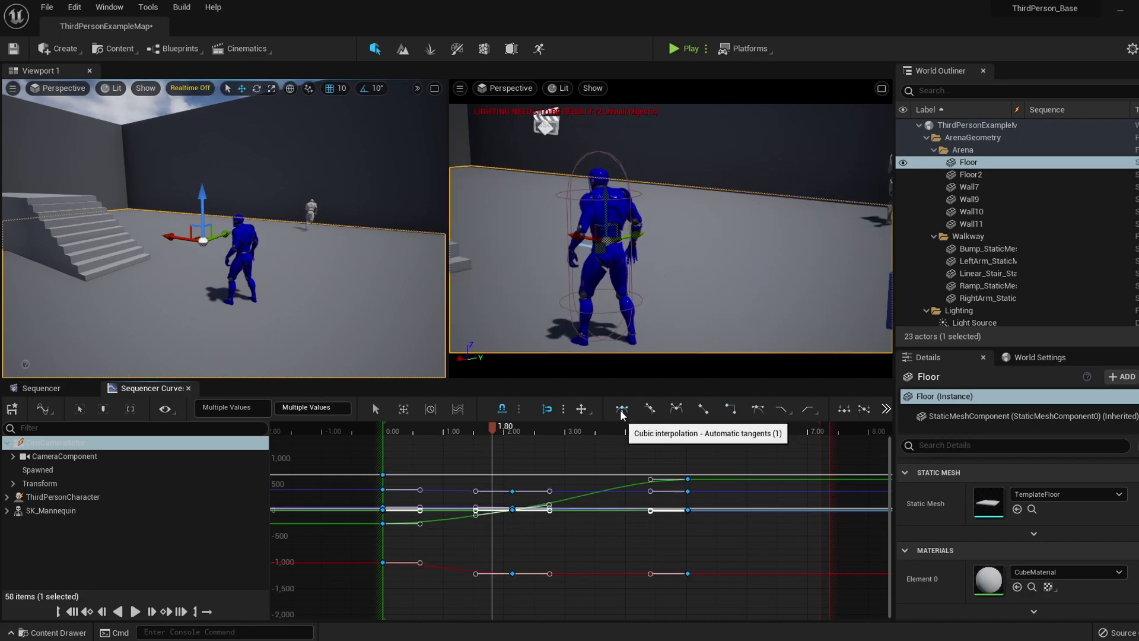
- Add a Time Dilation track to shot0010_01 in Sequencer and set its value to 0.61
{"action": "left_click", "coordinate": [41, 388]}
{"action": "left_click", "coordinate": [25, 431]}
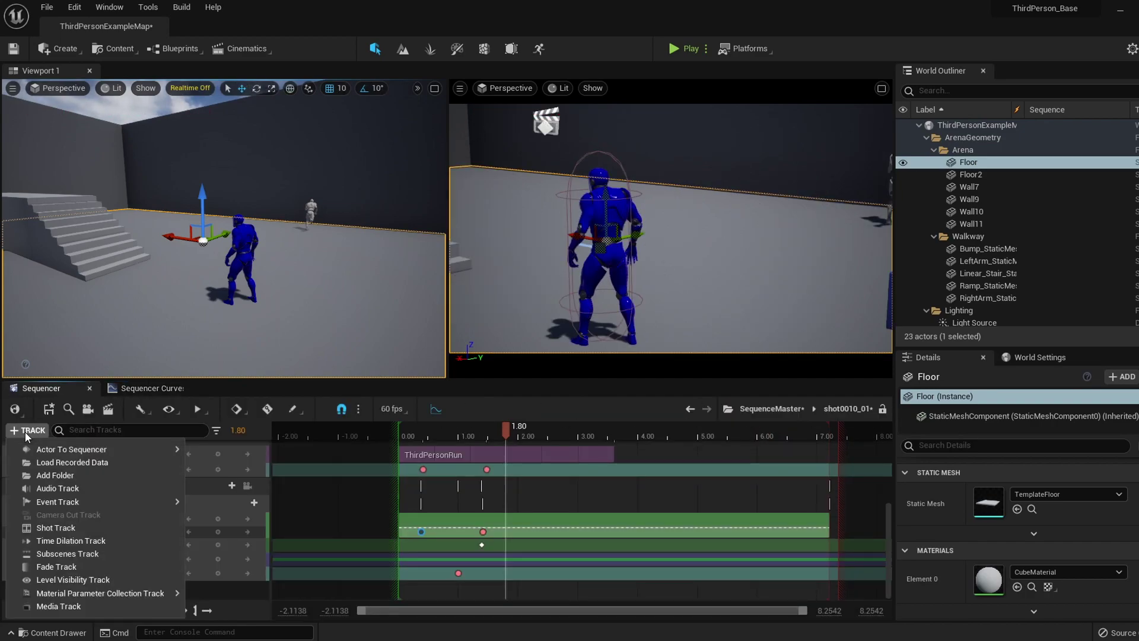
{"action": "left_click", "coordinate": [89, 540]}
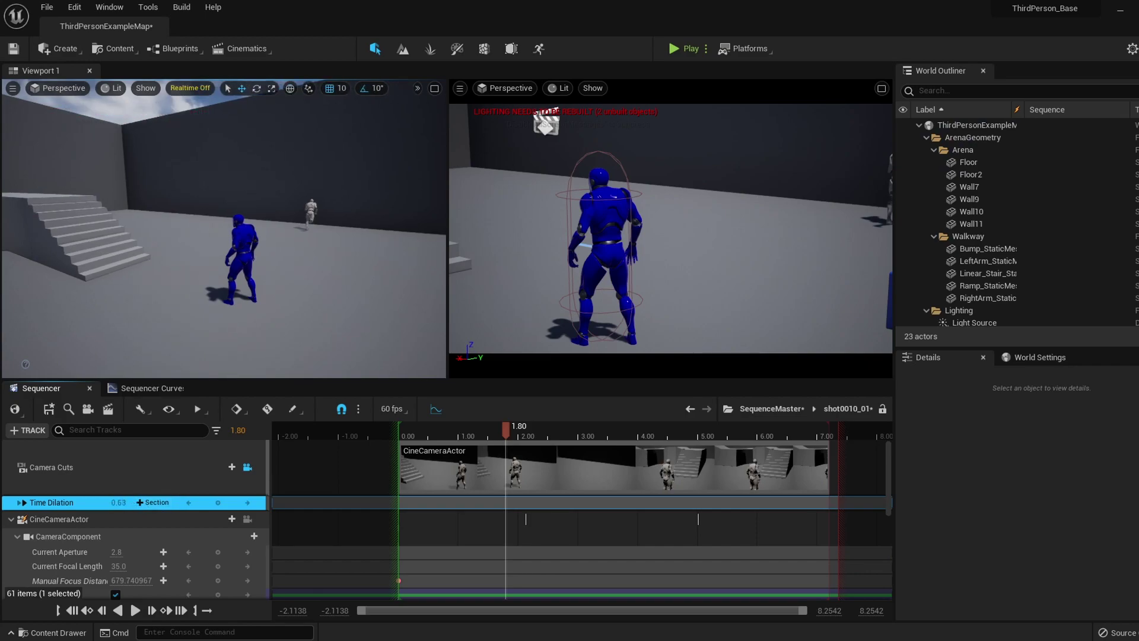
{"action": "mouse_move", "coordinate": [496, 429]}
{"action": "left_mouse_down"}
{"action": "mouse_move", "coordinate": [451, 429]}
{"action": "mouse_move", "coordinate": [487, 429]}
{"action": "left_mouse_up"}
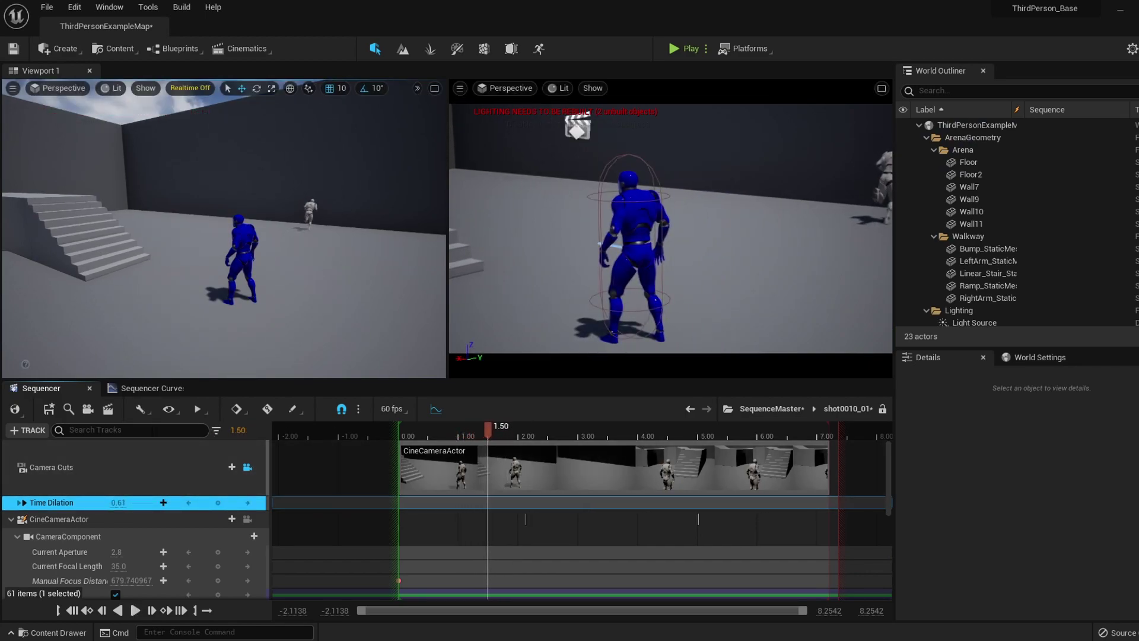
- Add a Fade track to shot0010_01 and set its value to 1 near the start of the shot
{"action": "left_click", "coordinate": [25, 431]}
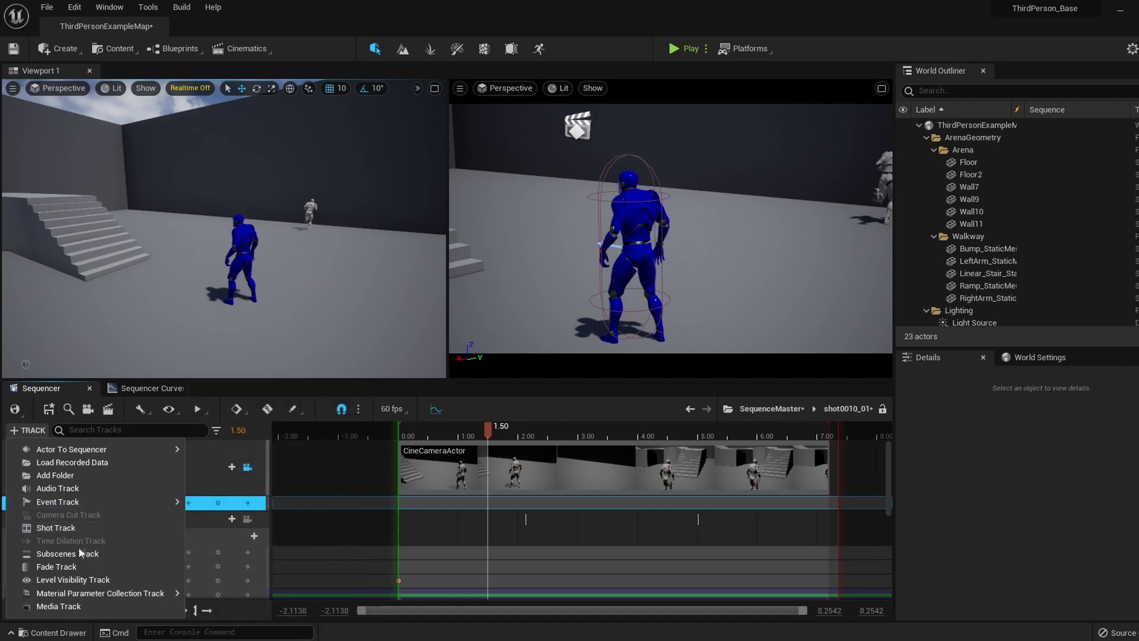
{"action": "left_click", "coordinate": [73, 567]}
{"action": "left_click", "coordinate": [478, 428]}
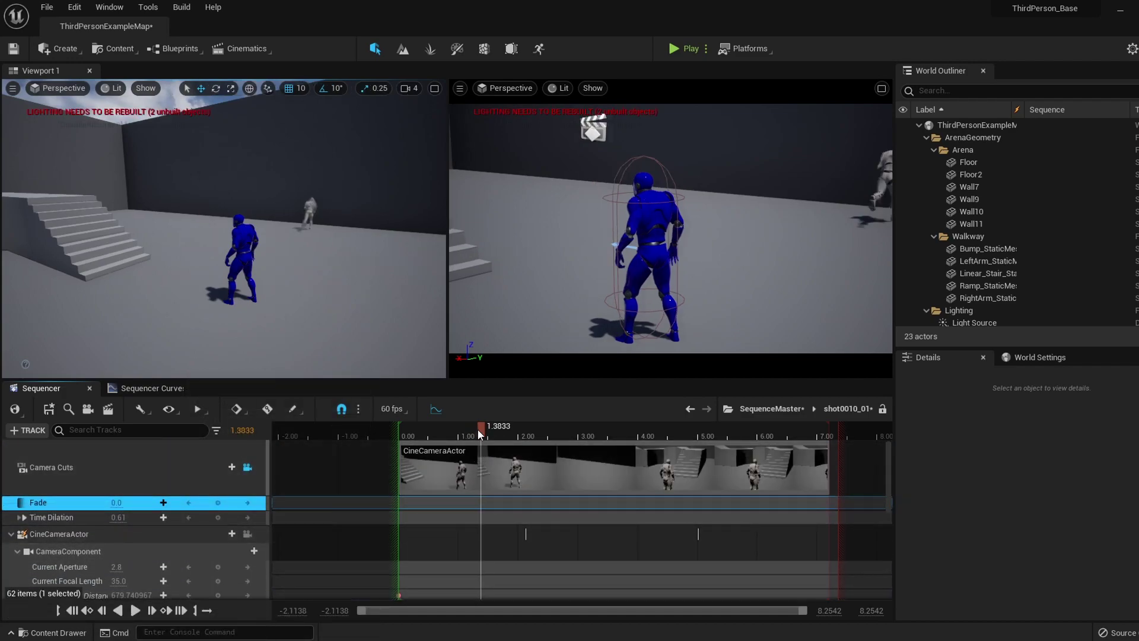
{"action": "left_click_drag", "start_coordinate": [478, 429], "coordinate": [424, 429]}
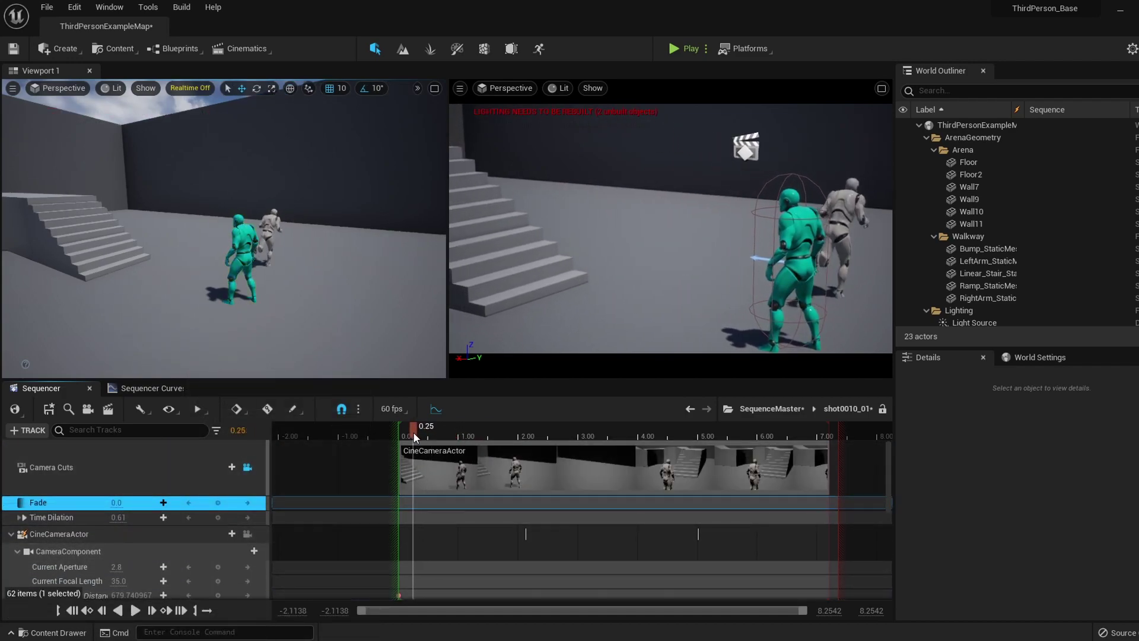
{"action": "left_click", "coordinate": [118, 503]}
{"action": "type", "text": "1"}
{"action": "key", "text": "Return"}
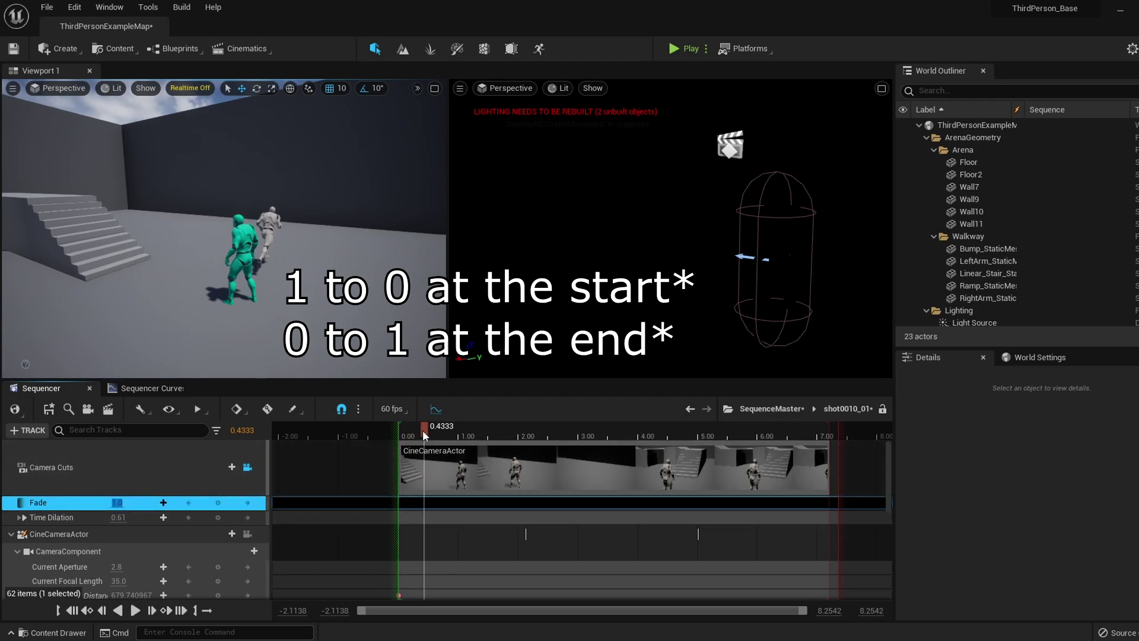
{"action": "mouse_move", "coordinate": [424, 430]}
{"action": "left_mouse_down"}
{"action": "mouse_move", "coordinate": [411, 436]}
{"action": "mouse_move", "coordinate": [451, 435]}
{"action": "mouse_move", "coordinate": [405, 439]}
{"action": "mouse_move", "coordinate": [422, 436]}
{"action": "left_mouse_up"}
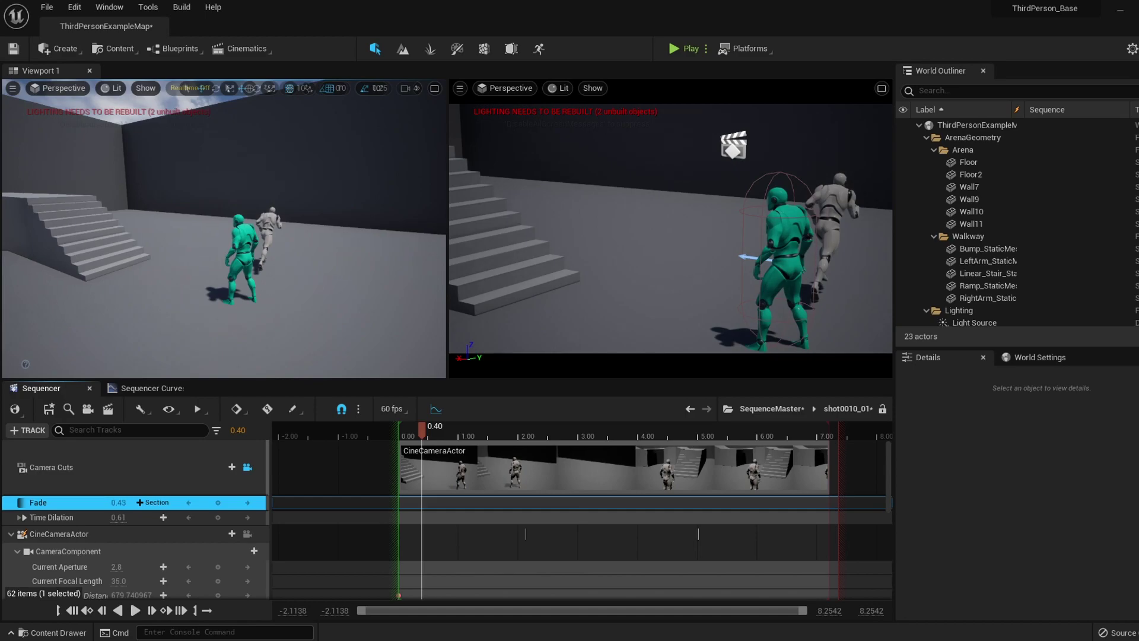
- Lower the Fade value to -2.417387 and play shot0010_01 from 0.65 to preview it
{"action": "mouse_move", "coordinate": [118, 502]}
{"action": "left_mouse_down"}
{"action": "mouse_move", "coordinate": [140, 502]}
{"action": "mouse_move", "coordinate": [107, 502]}
{"action": "left_mouse_up"}
{"action": "key", "text": "w"}
{"action": "right_click_drag", "start_coordinate": [226, 261], "coordinate": [148, 261]}
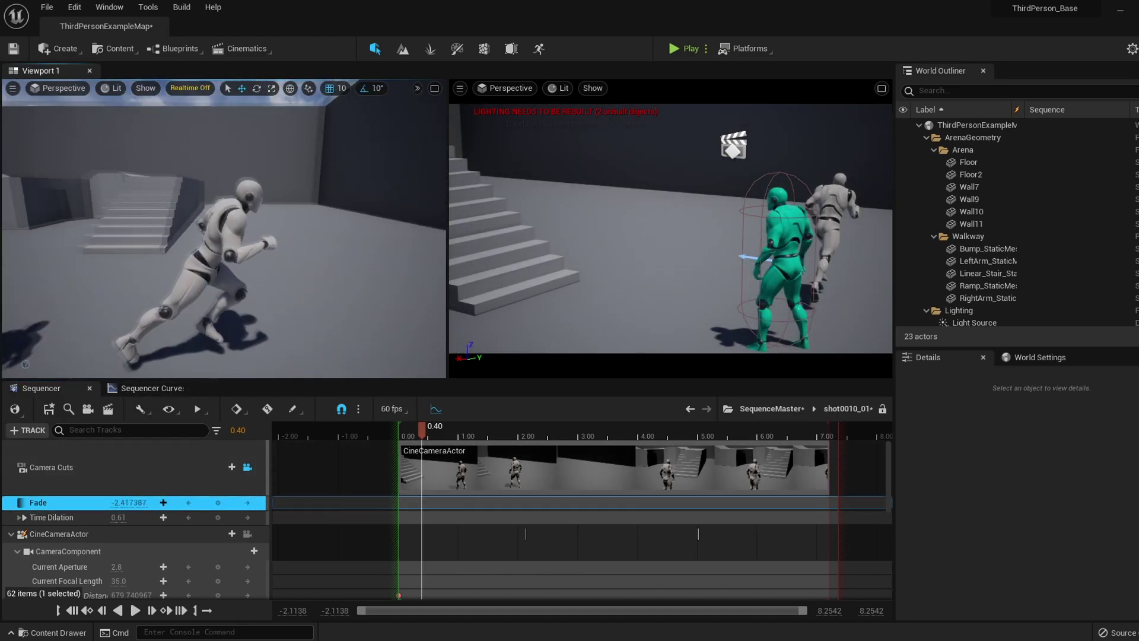
{"action": "mouse_move", "coordinate": [422, 430]}
{"action": "left_mouse_down"}
{"action": "mouse_move", "coordinate": [465, 428]}
{"action": "mouse_move", "coordinate": [434, 425]}
{"action": "left_mouse_up"}
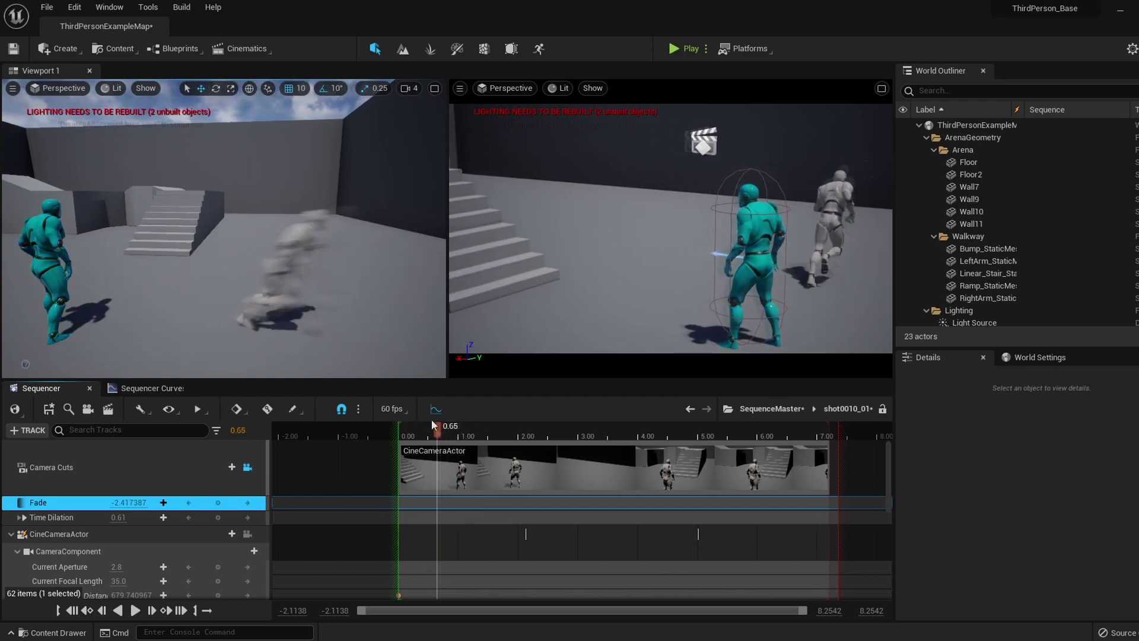
{"action": "right_click_drag", "start_coordinate": [284, 298], "coordinate": [285, 323]}
{"action": "key", "text": "r"}
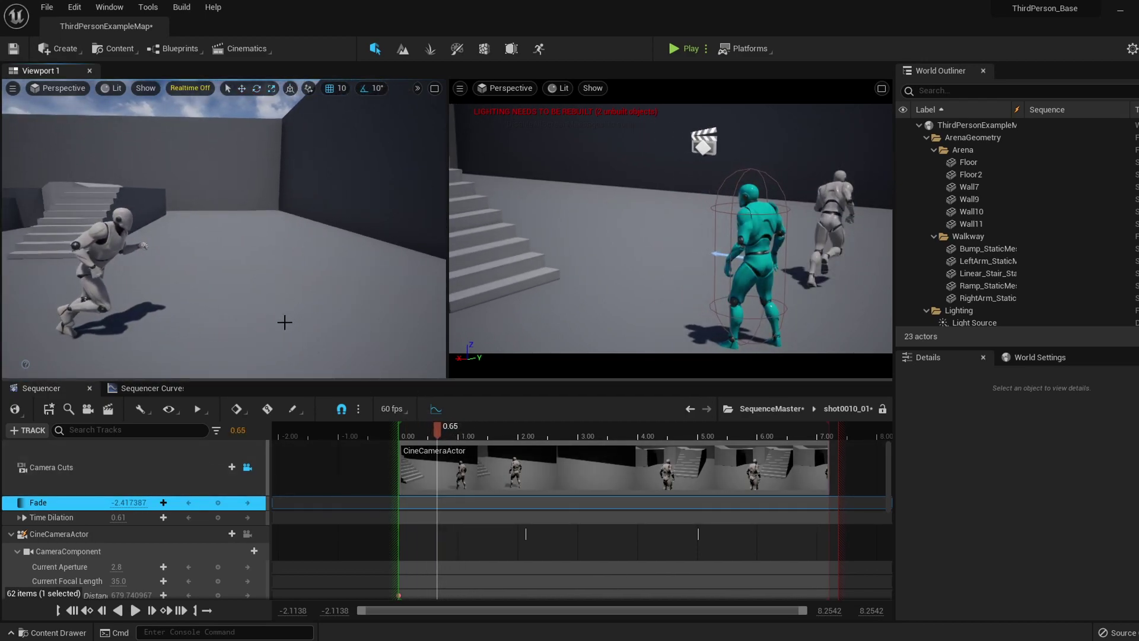
{"action": "key", "text": "space"}
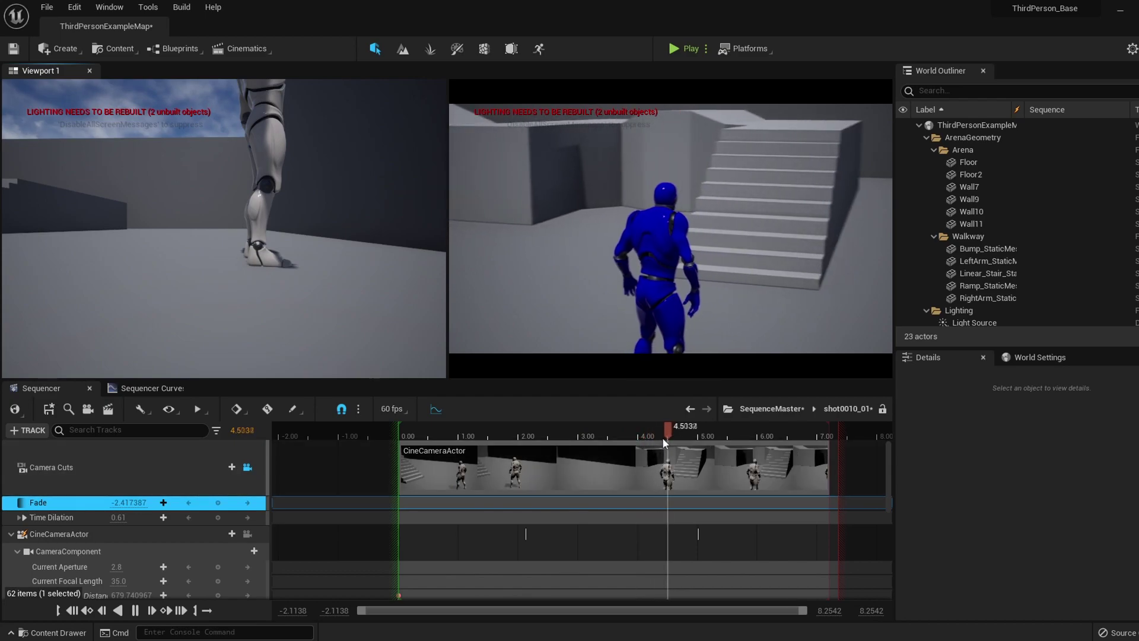
- Replay shot0010_01 from near its start to preview the slowed playback
{"action": "left_click_drag", "start_coordinate": [534, 436], "coordinate": [447, 436]}
{"action": "key", "text": "space"}
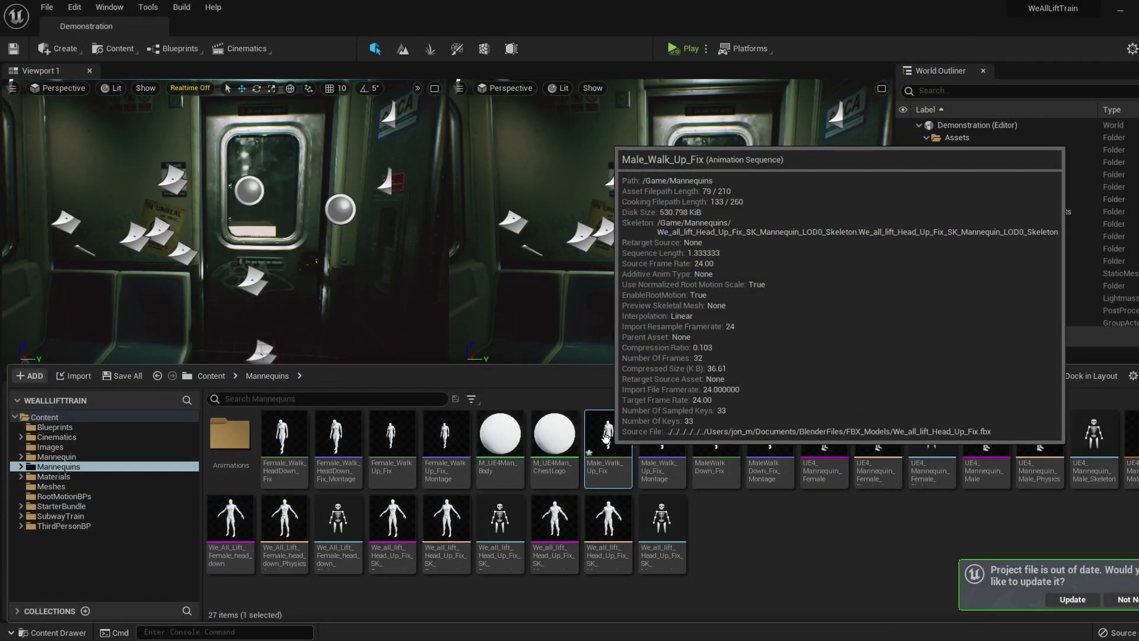
- Create an AnimMontage from the Male_Walk_Up_Fix animation in the WeAllLiftTrain project's Mannequins folder
{"action": "right_click", "coordinate": [608, 442]}
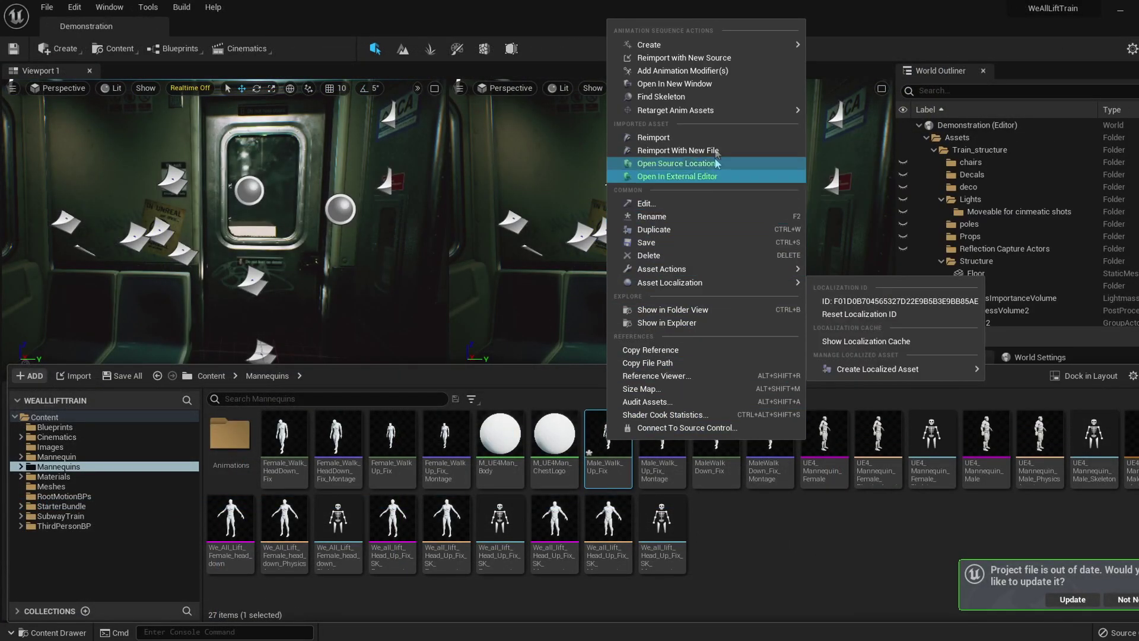
{"action": "mouse_move", "coordinate": [783, 45]}
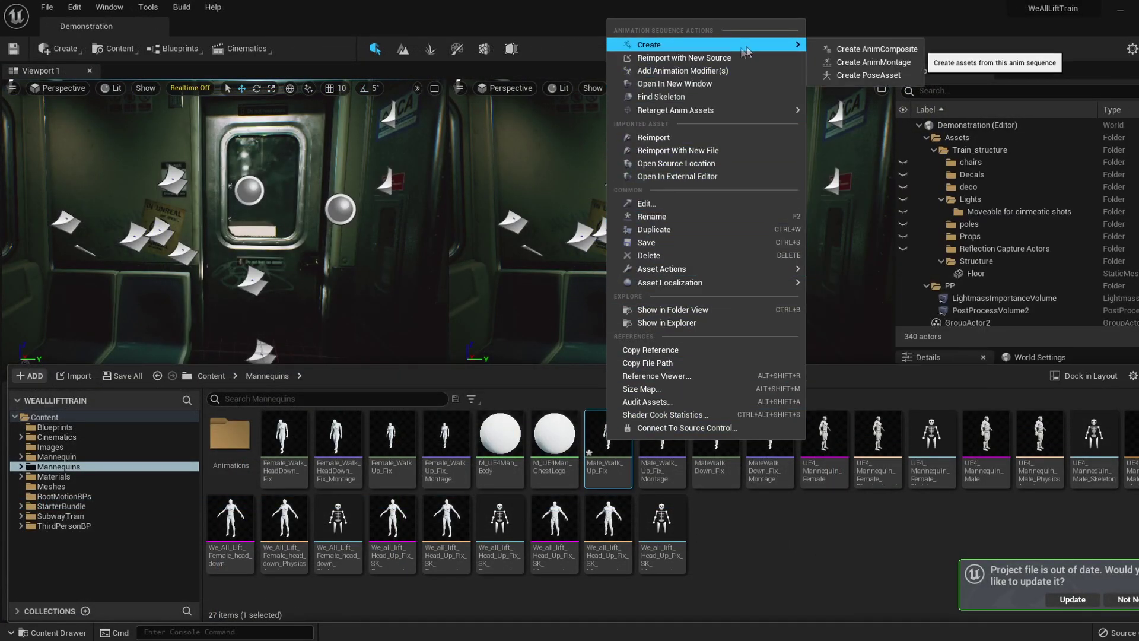
{"action": "left_click", "coordinate": [885, 62]}
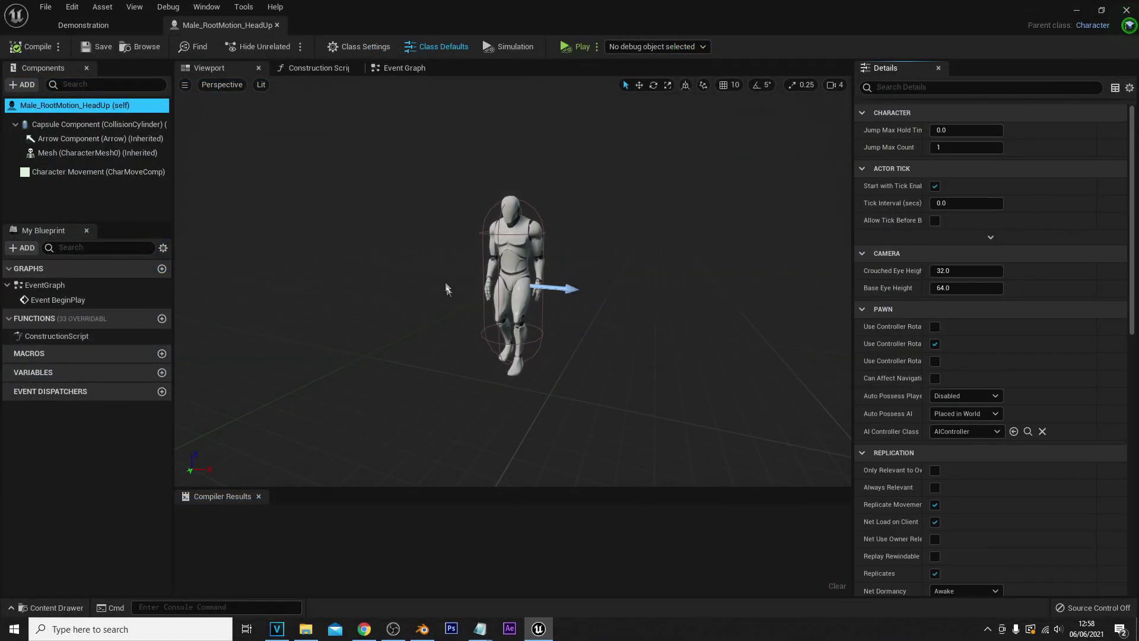
- Examine the mannequin mesh in the Male_RootMotion_HeadUp blueprint's viewport
{"action": "right_click_drag", "start_coordinate": [449, 288], "coordinate": [415, 284]}
{"action": "left_click", "coordinate": [511, 281]}
{"action": "scroll", "coordinate": [1028, 428], "scroll_direction": "down", "scroll_amount": 3}
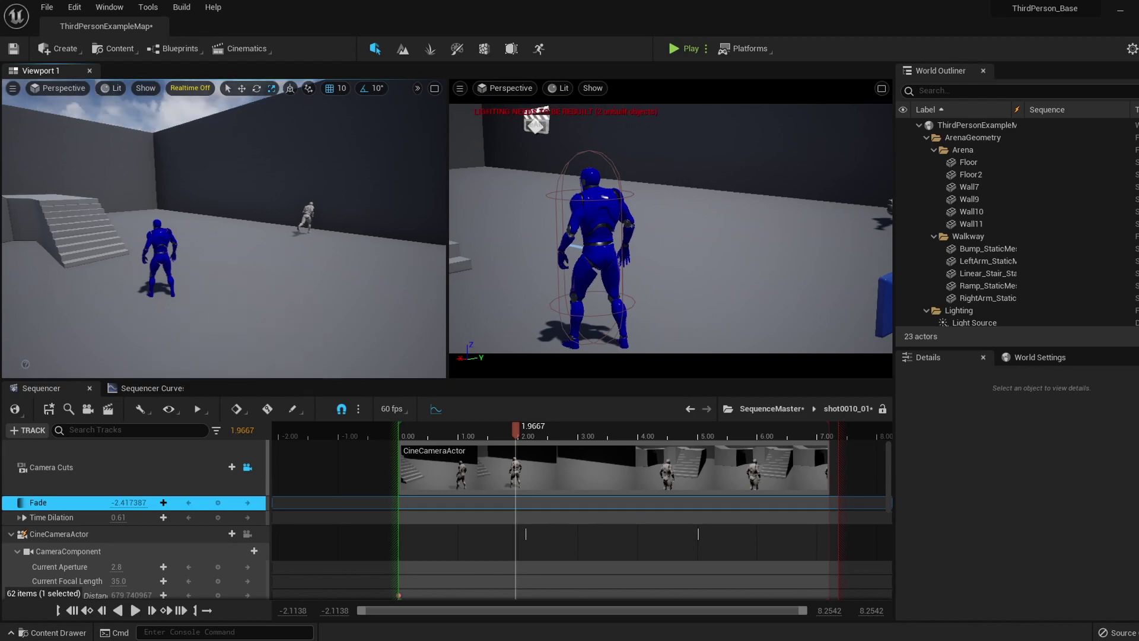
- Find SK_Mannequin among the tracks of shot0010_01 in ThirdPersonExampleMap and select it
{"action": "right_click_drag", "start_coordinate": [225, 228], "coordinate": [227, 230]}
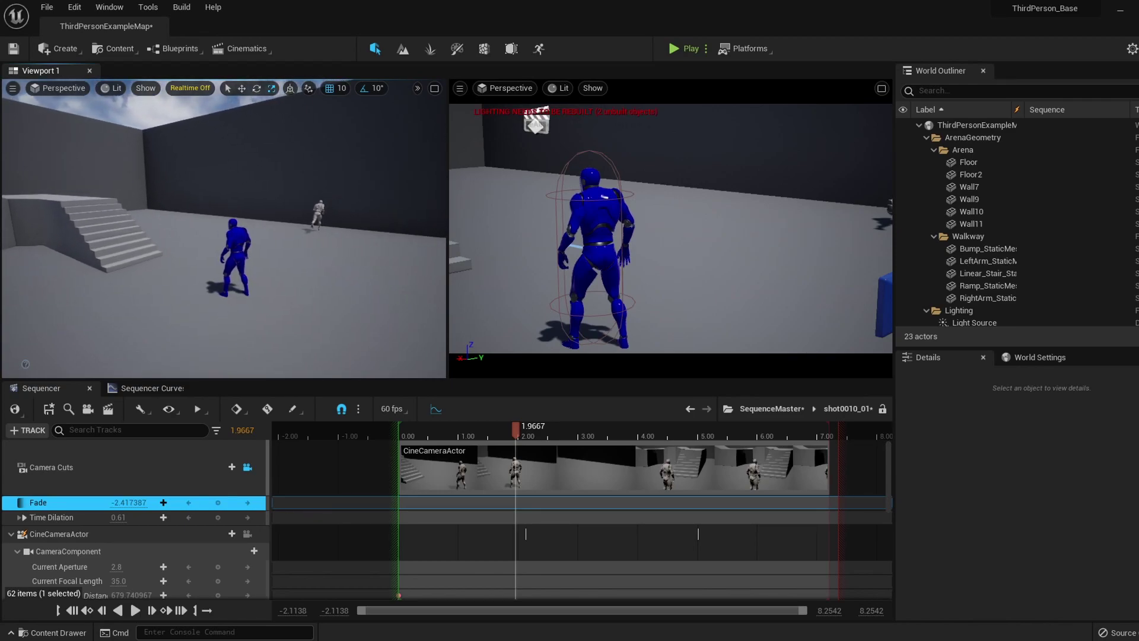
{"action": "right_click_drag", "start_coordinate": [212, 302], "coordinate": [225, 301]}
{"action": "scroll", "coordinate": [462, 500], "scroll_direction": "down", "scroll_amount": 3}
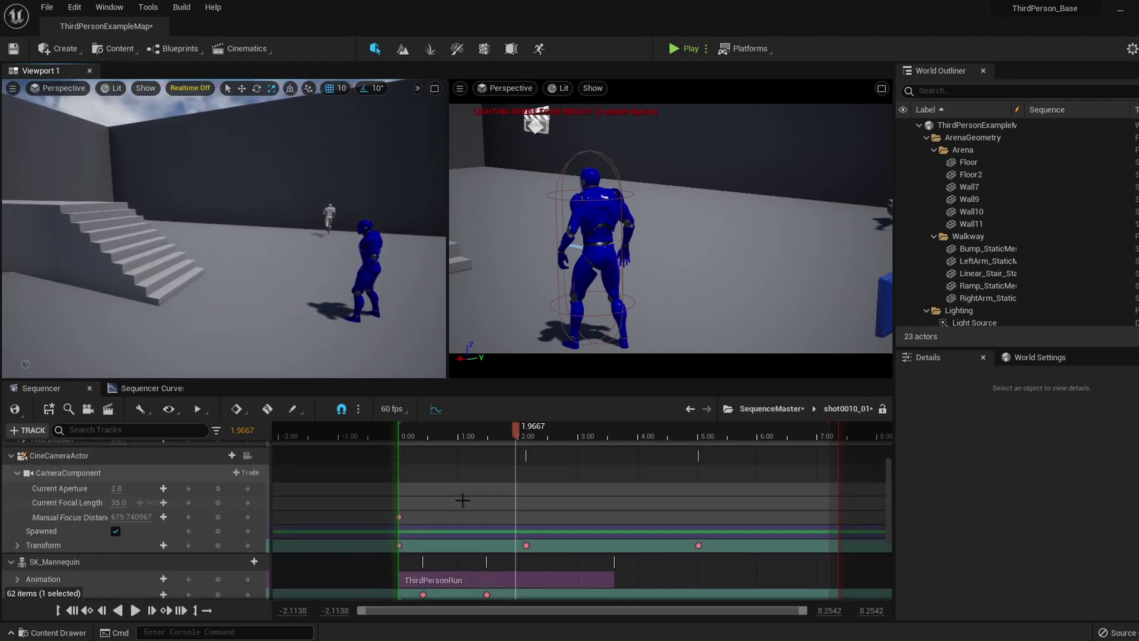
{"action": "scroll", "coordinate": [474, 504], "scroll_direction": "down", "scroll_amount": 2}
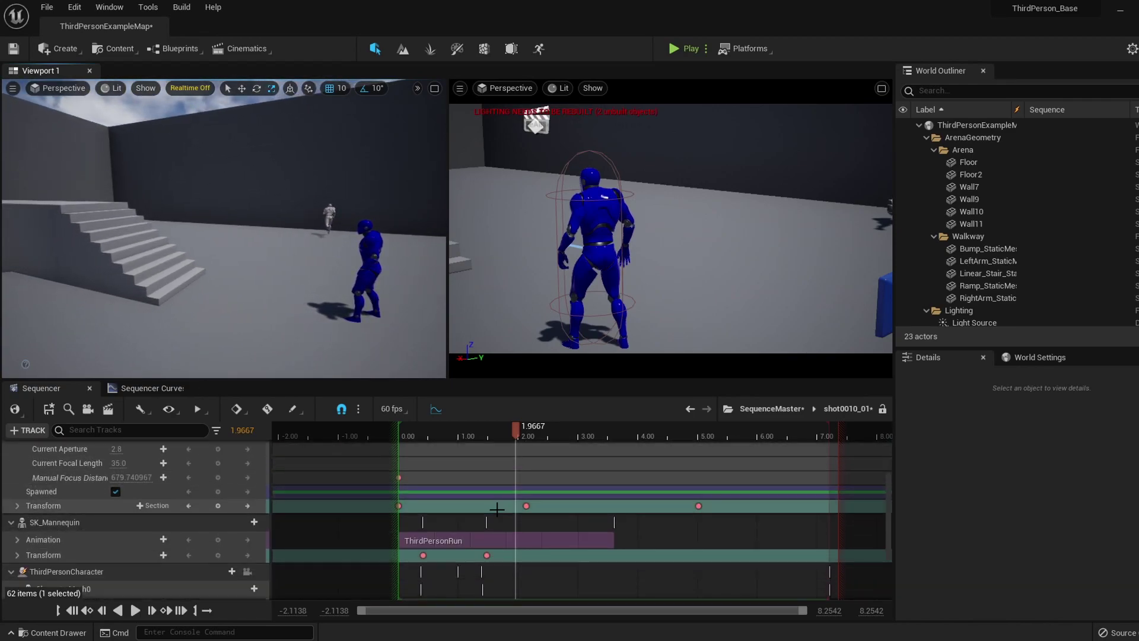
{"action": "left_click", "coordinate": [75, 522]}
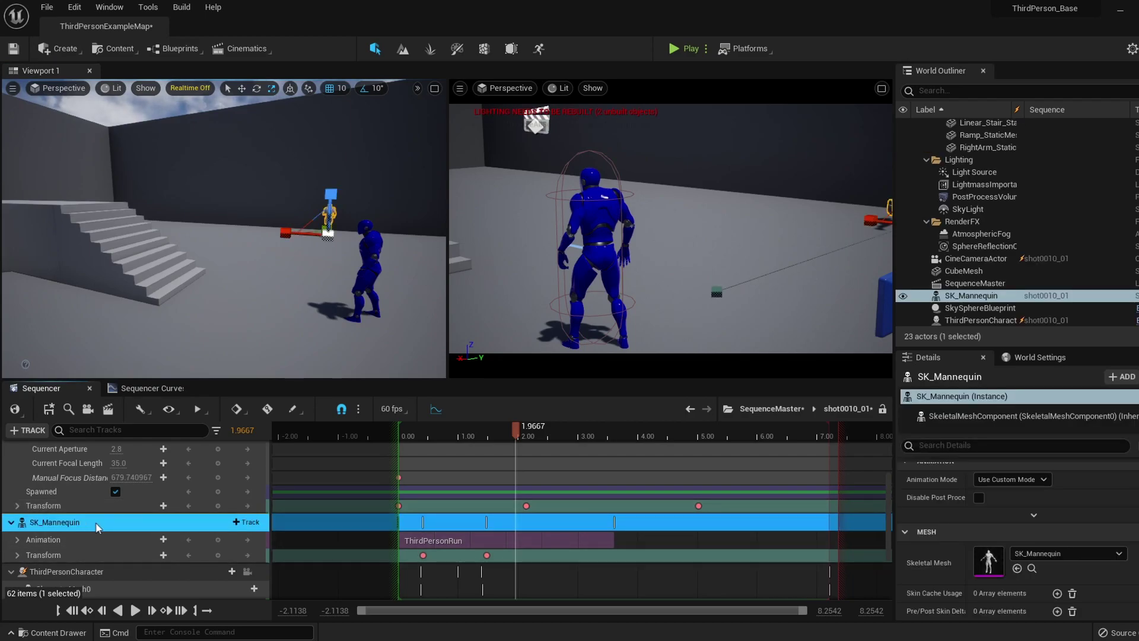
- Delete the Linear_Stair_StaticMesh staircase from the level, and undo the deletion
{"action": "right_click_drag", "start_coordinate": [226, 261], "coordinate": [178, 259]}
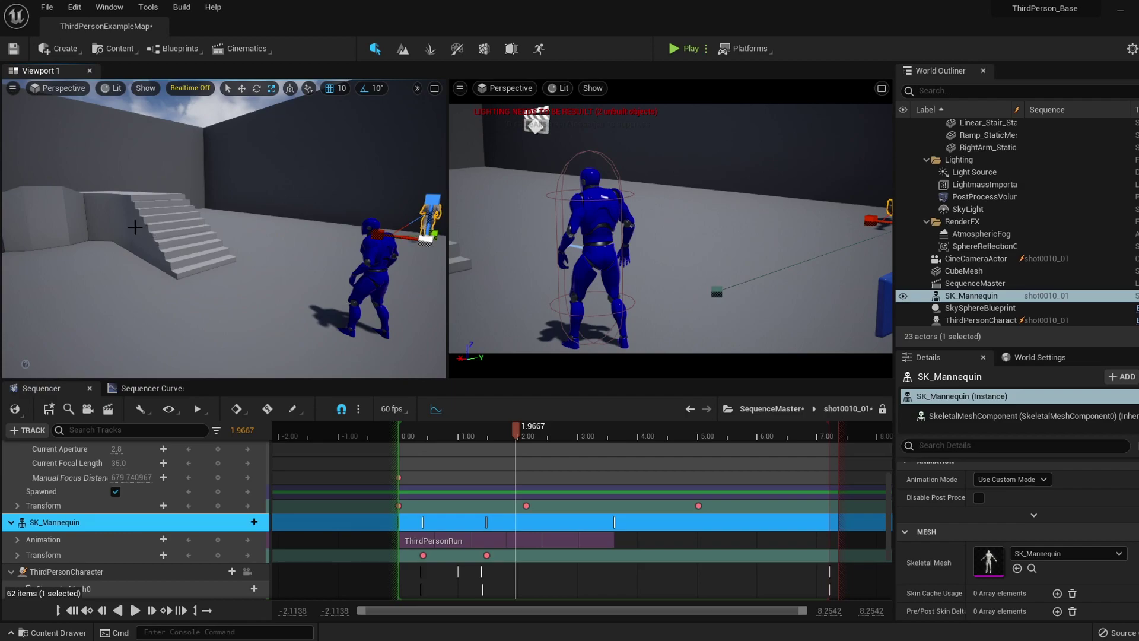
{"action": "left_click", "coordinate": [191, 292]}
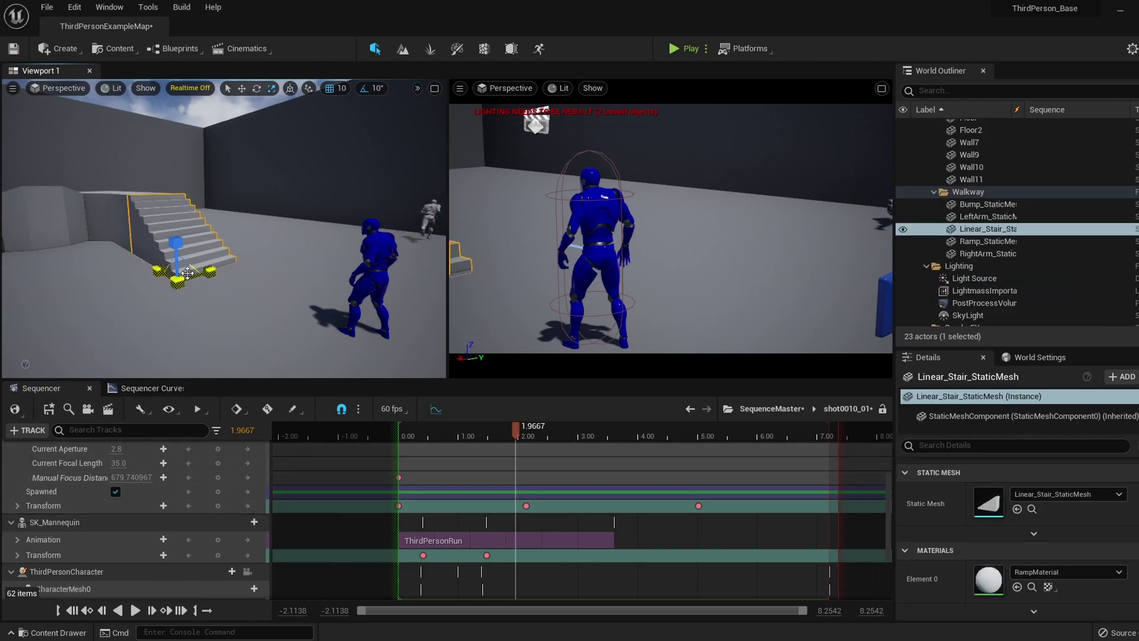
{"action": "key", "text": "Delete"}
{"action": "key", "text": "ctrl+z"}
- Delete SK_Mannequin's two Transform keys while the staircase is selected, and then the staircase itself, undoing each deletion
{"action": "left_click", "coordinate": [487, 555]}
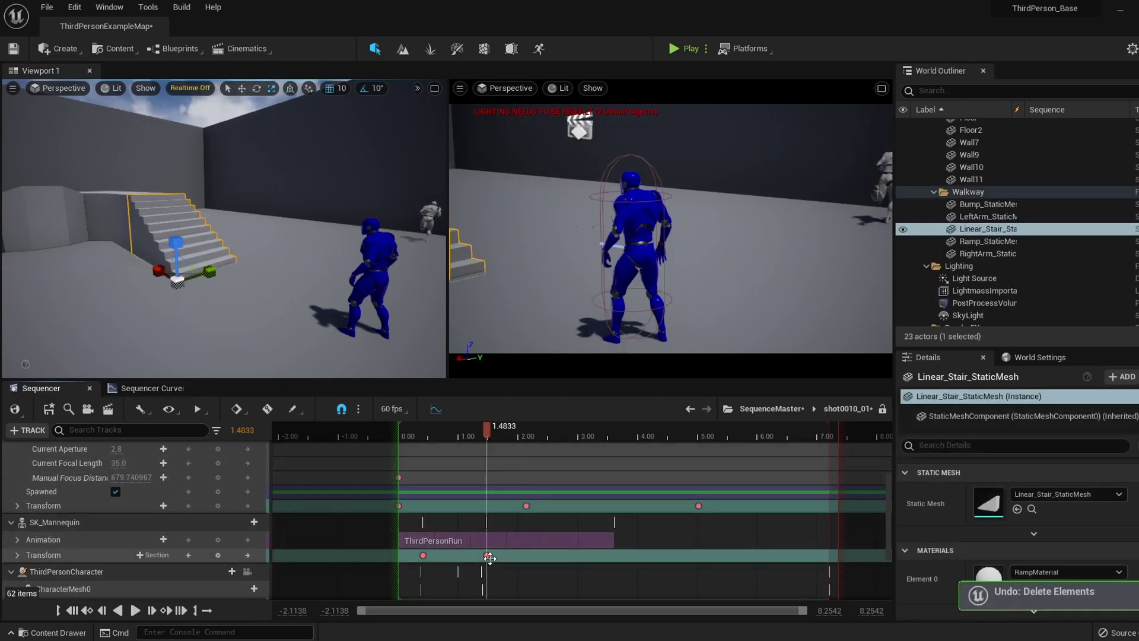
{"action": "left_click", "coordinate": [422, 554]}
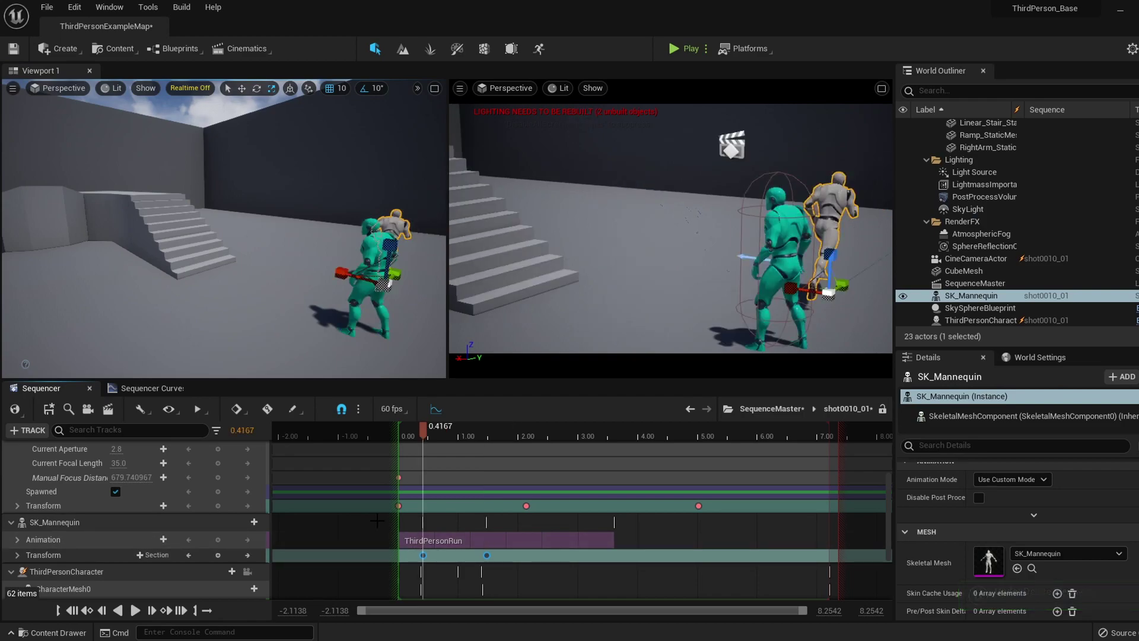
{"action": "left_click", "coordinate": [160, 250]}
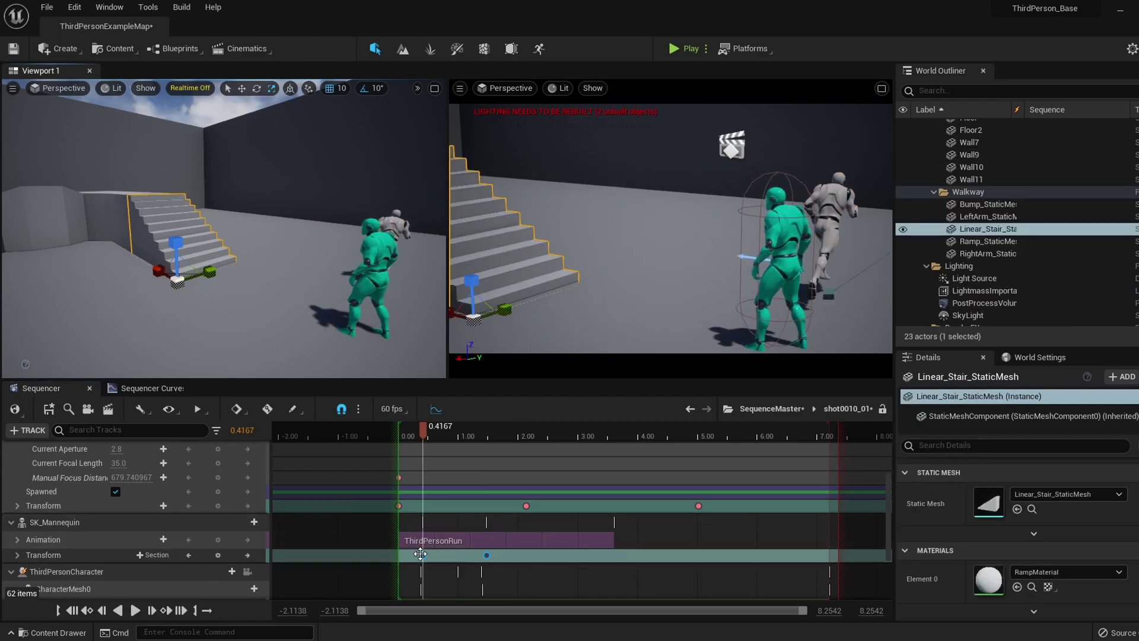
{"action": "key", "text": "Escape"}
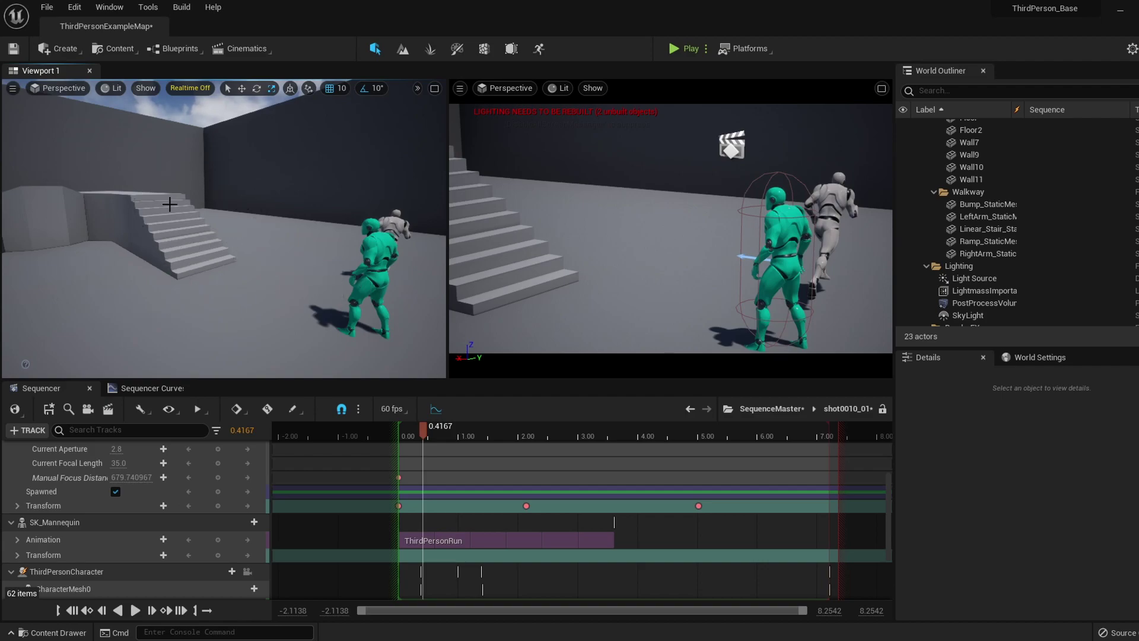
{"action": "key", "text": "ctrl+z"}
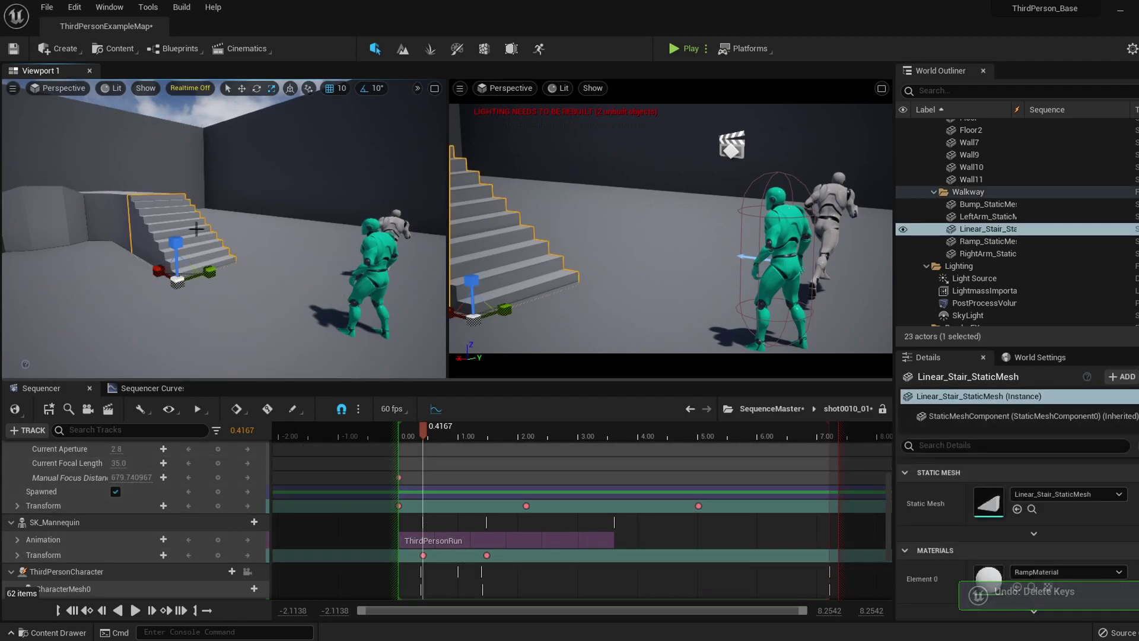
{"action": "key", "text": "Delete"}
{"action": "key", "text": "ctrl+z"}
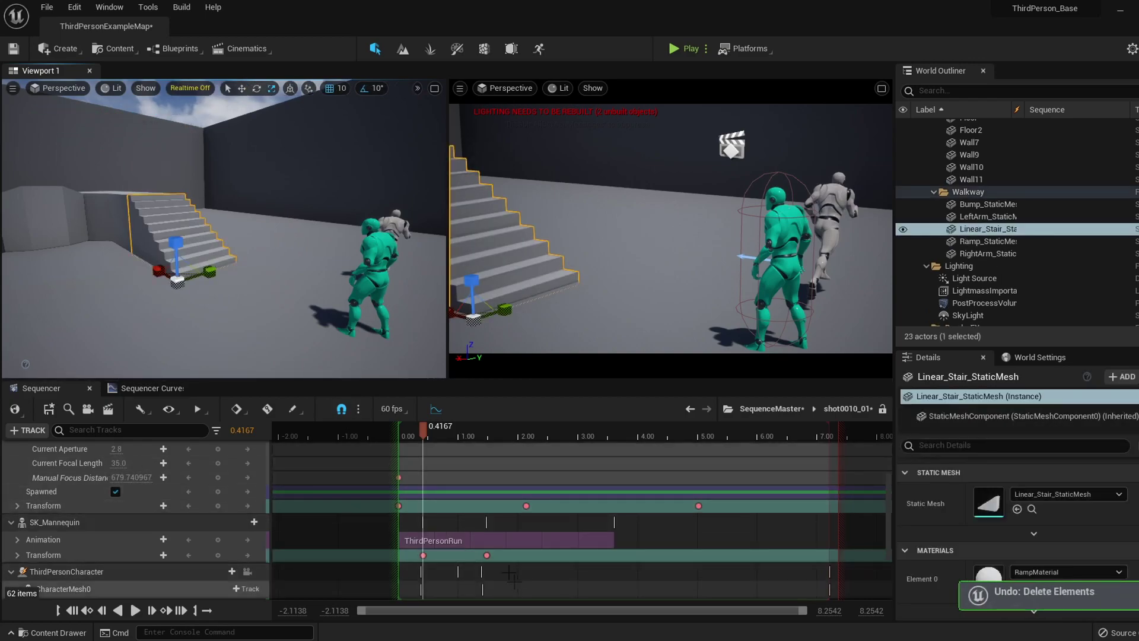
- Repeat the deletion of SK_Mannequin's two Transform keys and of the staircase, undoing each one again
{"action": "left_click_drag", "start_coordinate": [501, 567], "coordinate": [407, 547]}
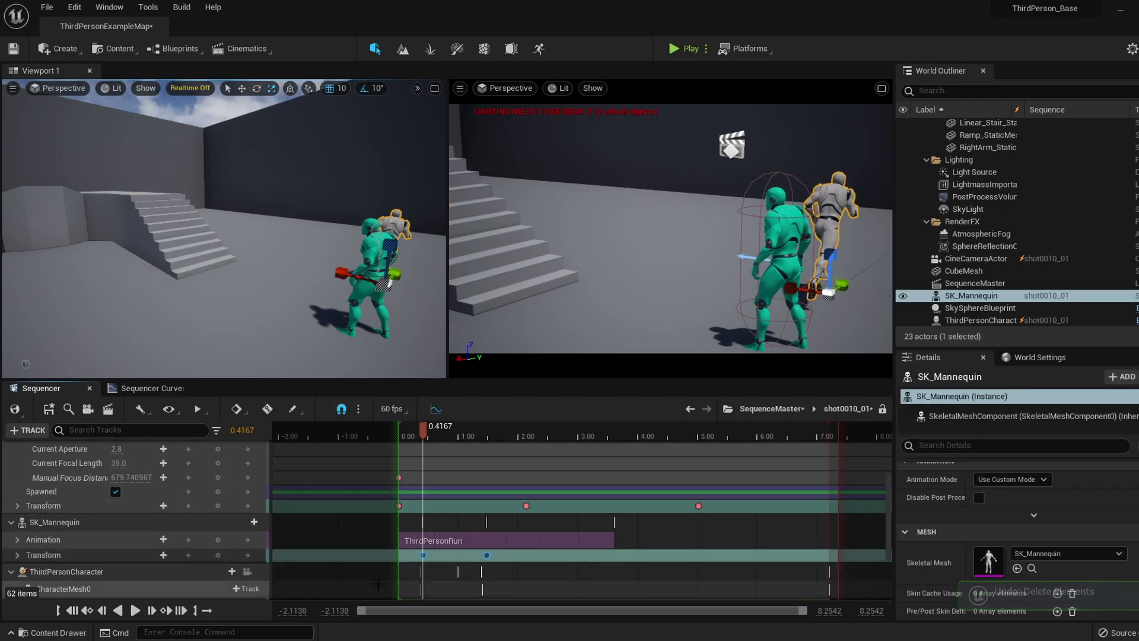
{"action": "left_click", "coordinate": [170, 229]}
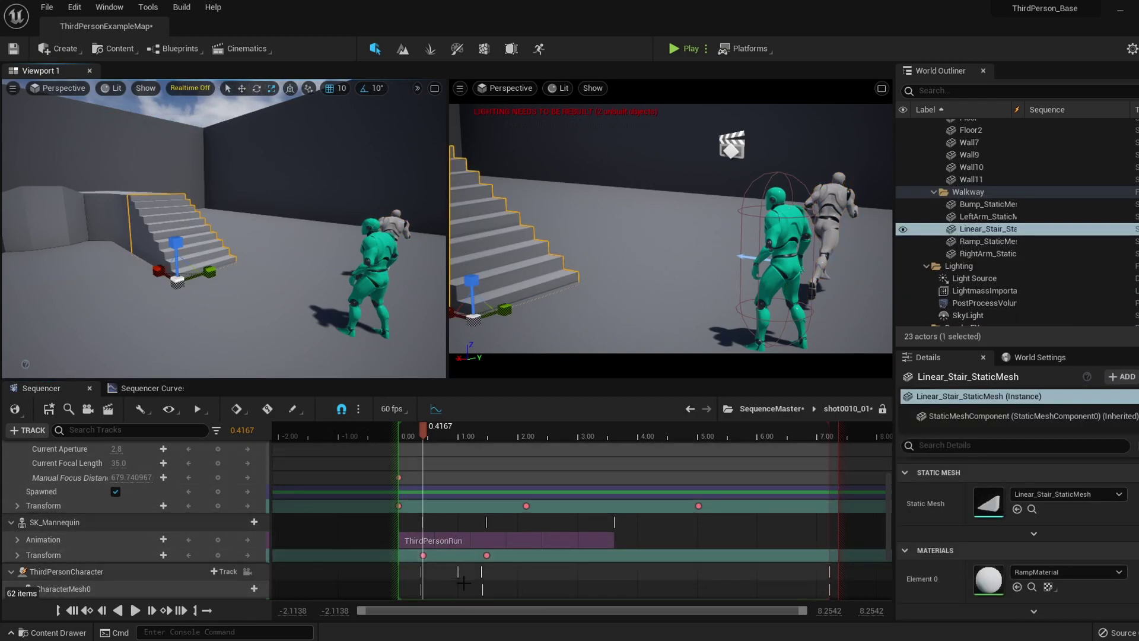
{"action": "key", "text": "ctrl+z"}
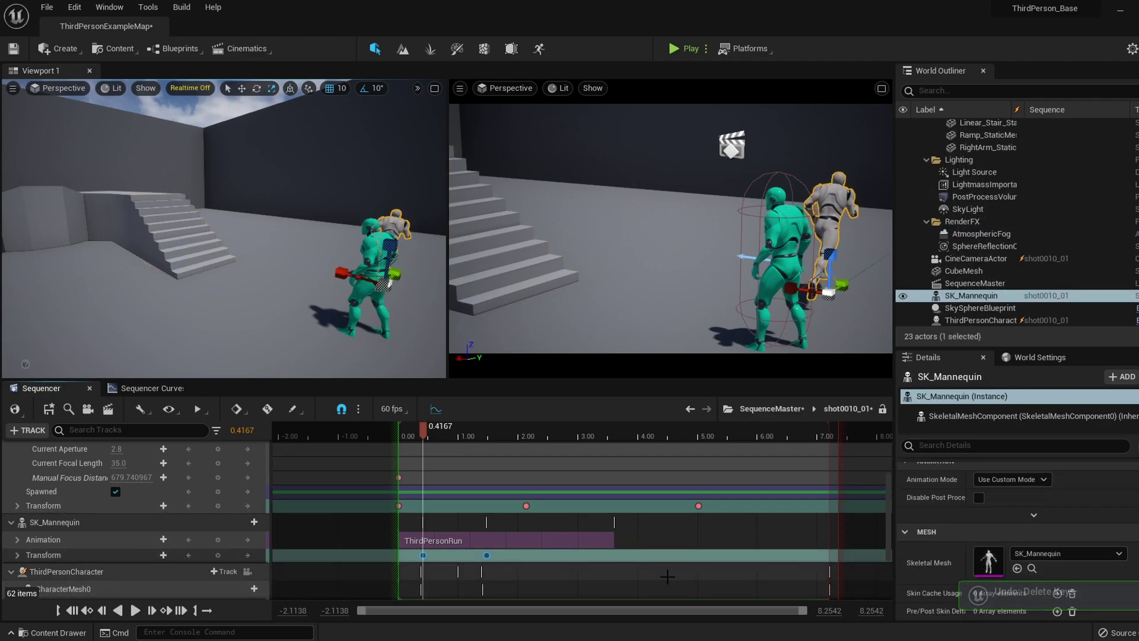
{"action": "left_click", "coordinate": [190, 226]}
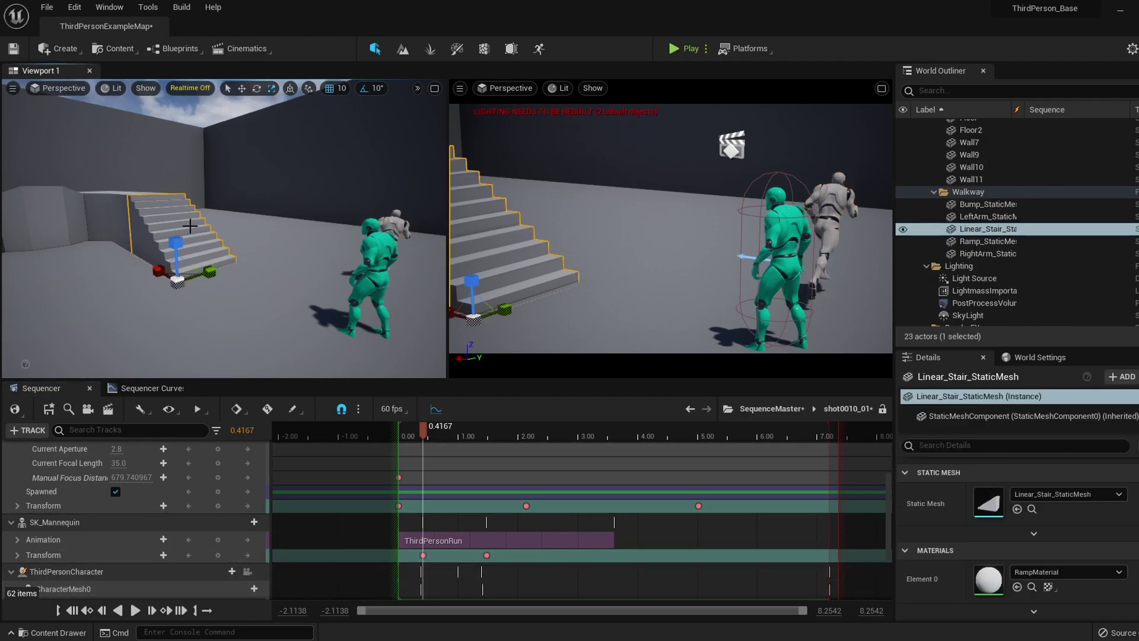
{"action": "key", "text": "Delete"}
{"action": "key", "text": "ctrl+z"}
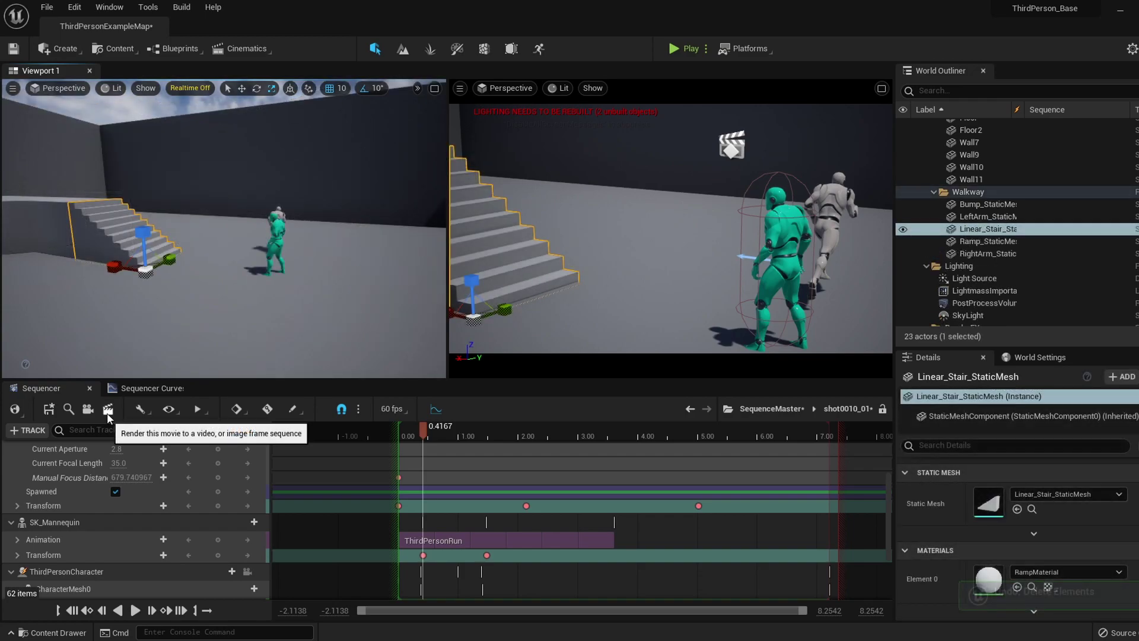
- Open the movie render settings for shot0010_01, check the output directory browser, and set the resolution to 3840 x 2160 (16:9)
{"action": "left_click", "coordinate": [108, 409]}
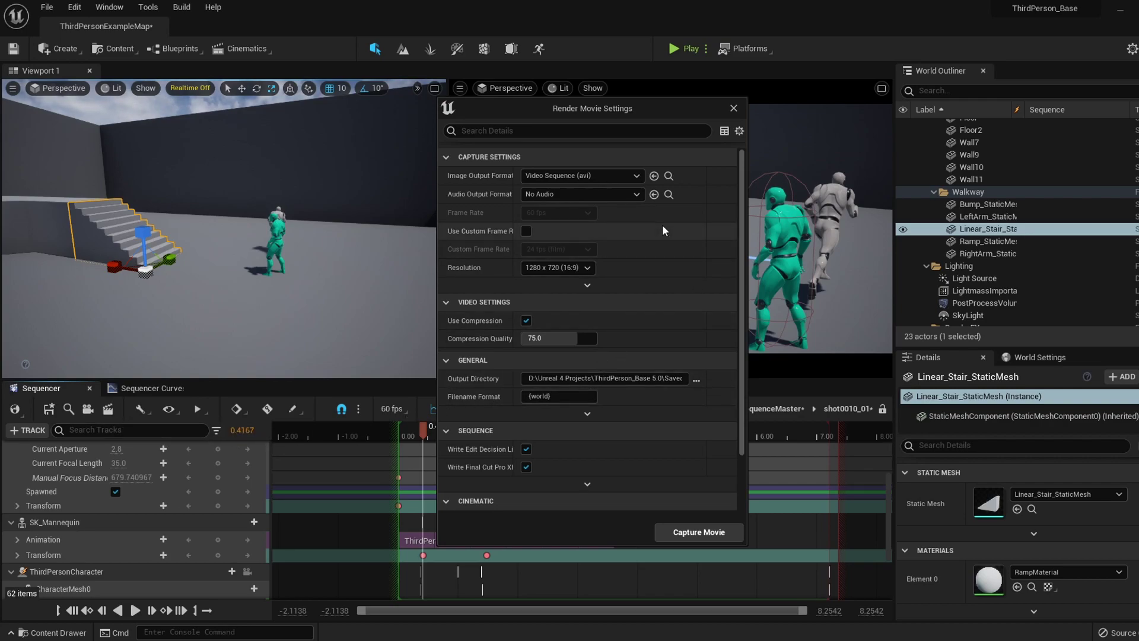
{"action": "left_click", "coordinate": [696, 379]}
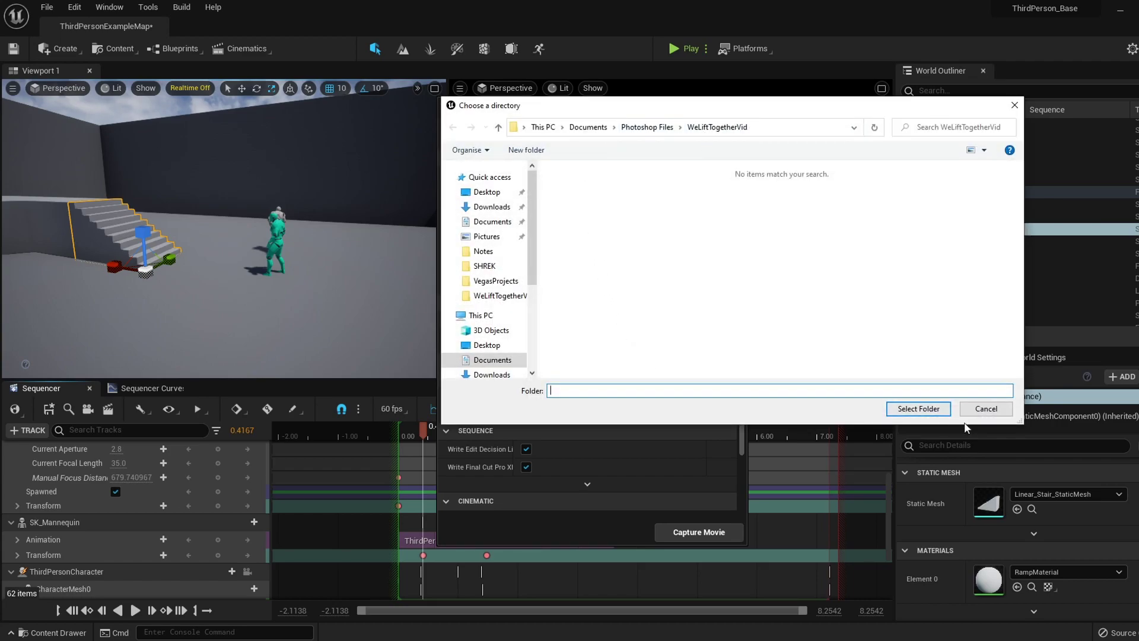
{"action": "left_click", "coordinate": [969, 408]}
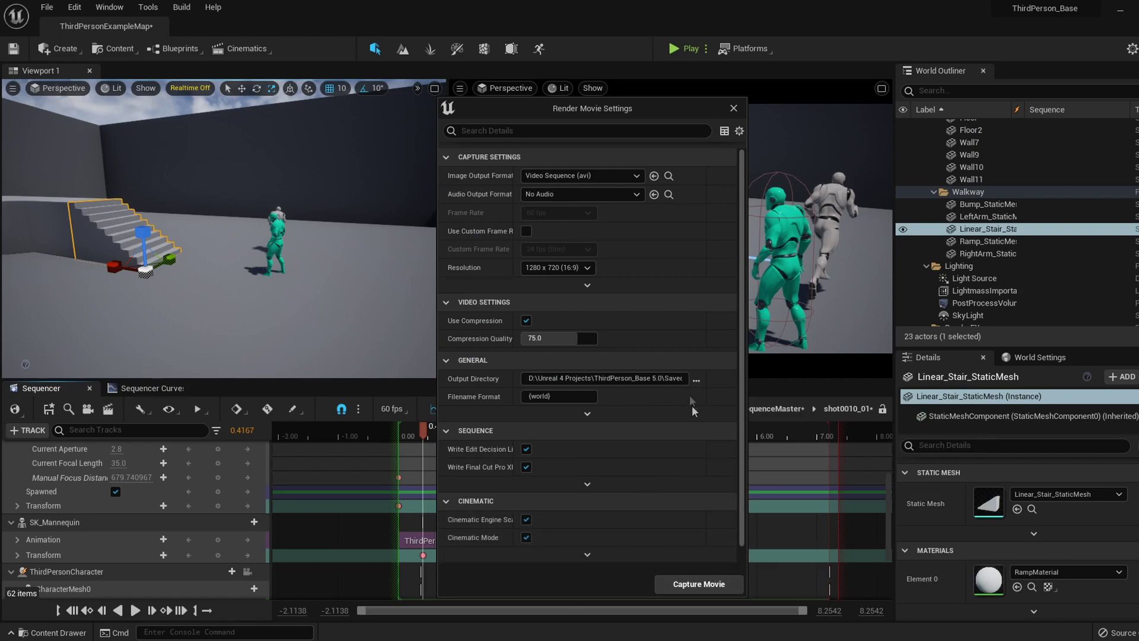
{"action": "left_click", "coordinate": [560, 268]}
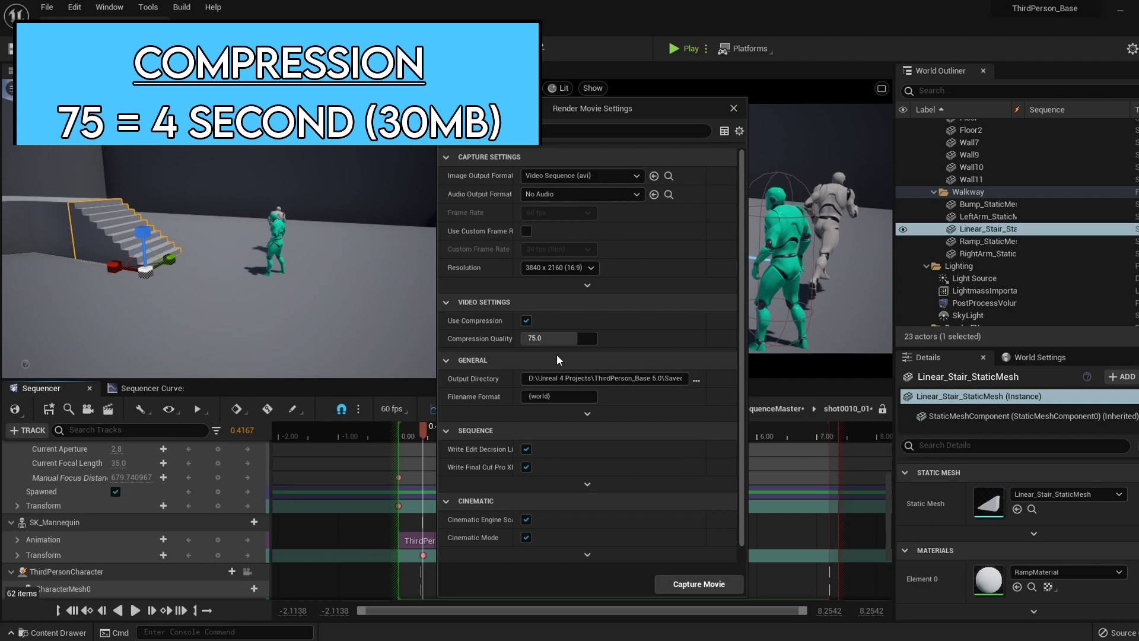
- Set the render's compression quality to 100, turn off Use Compression, and close the render settings
{"action": "left_click", "coordinate": [552, 338]}
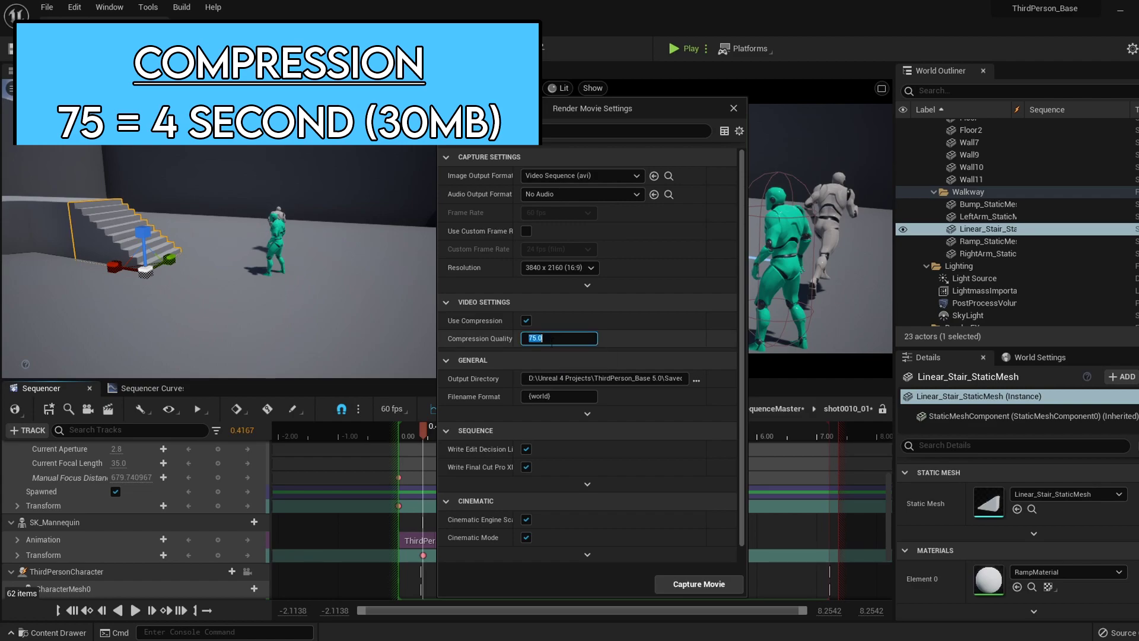
{"action": "type", "text": "100"}
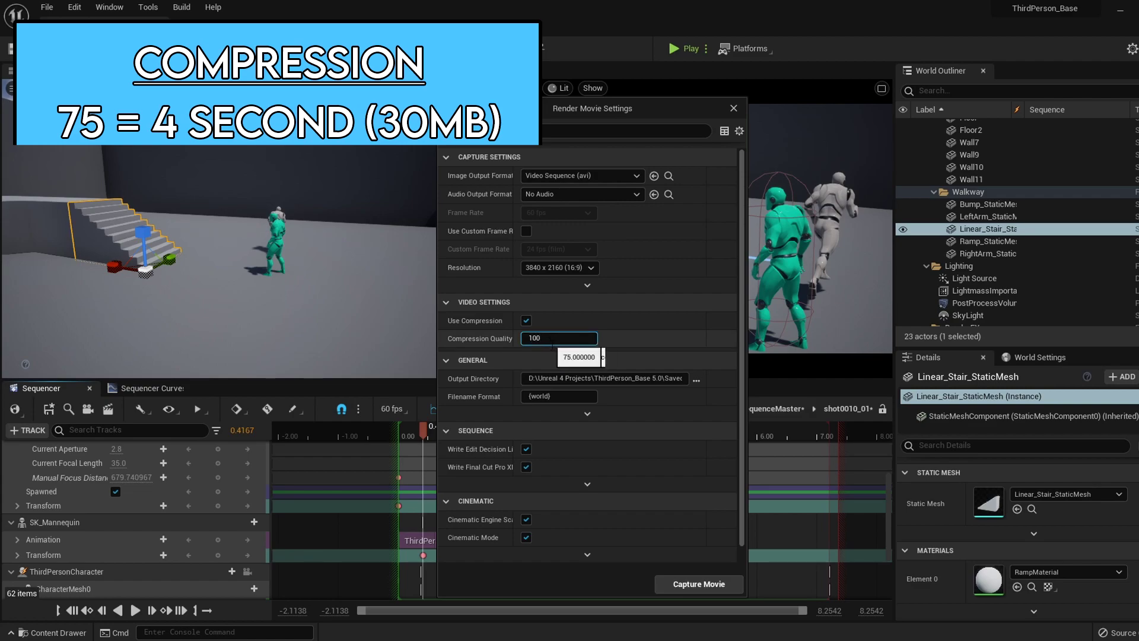
{"action": "key", "text": "Return"}
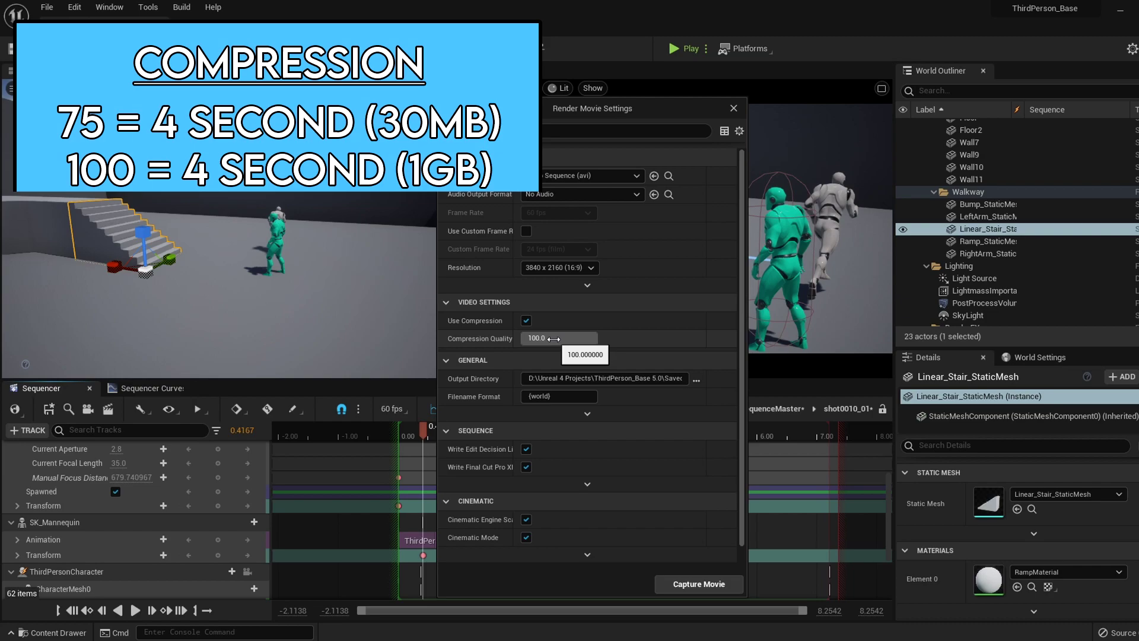
{"action": "left_click", "coordinate": [526, 320]}
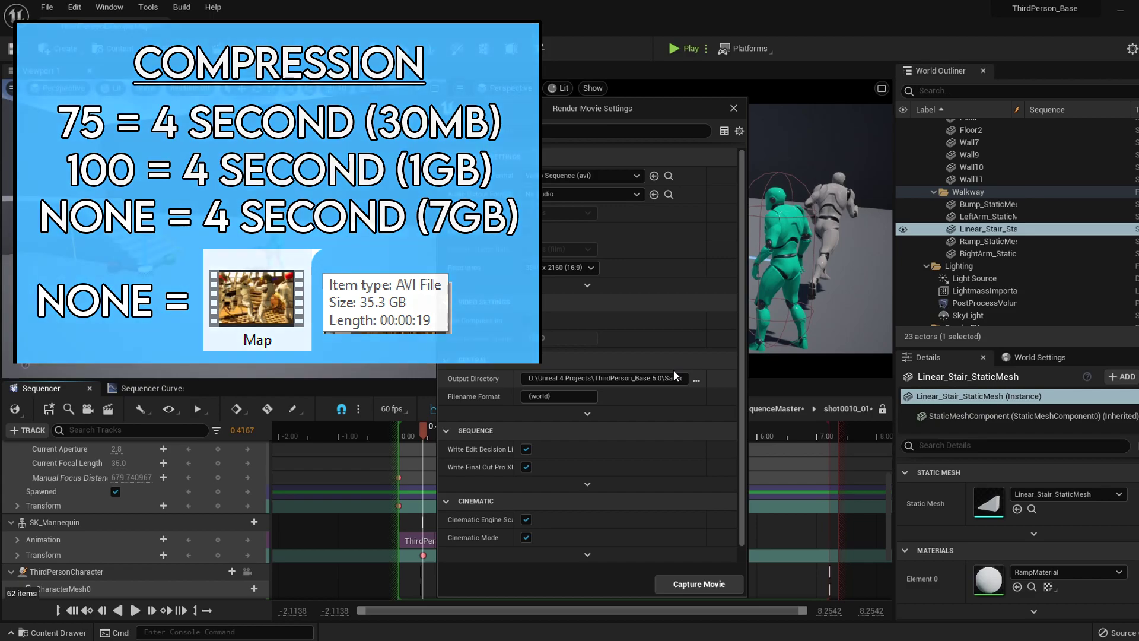
{"action": "left_click", "coordinate": [733, 109]}
- Return to SequenceMaster and add a second shot0010_01 directly after the existing shot, starting at 7.35 s
{"action": "left_click", "coordinate": [764, 406]}
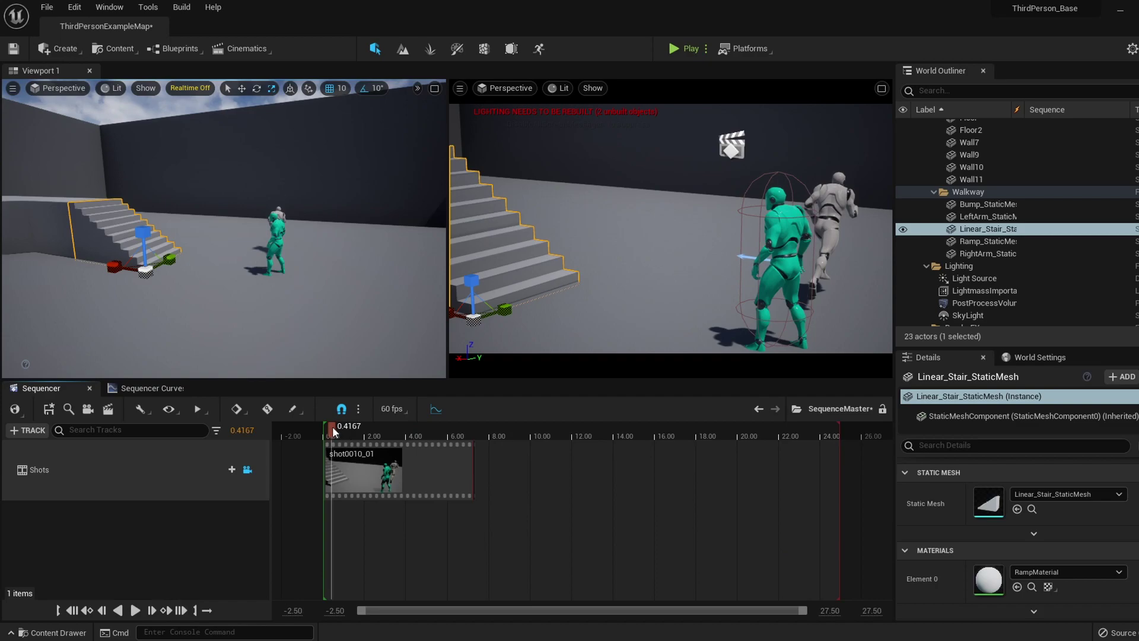
{"action": "left_click_drag", "start_coordinate": [332, 426], "coordinate": [379, 437]}
{"action": "scroll", "coordinate": [575, 519], "scroll_direction": "down", "scroll_amount": 3}
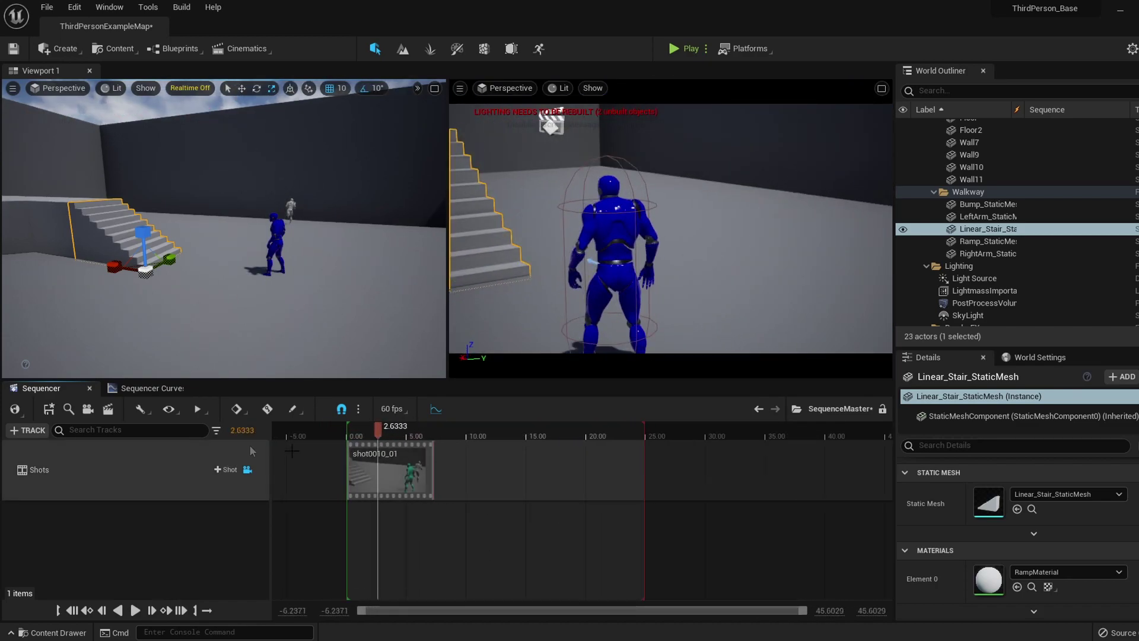
{"action": "left_click", "coordinate": [222, 469]}
{"action": "left_click", "coordinate": [339, 317]}
{"action": "left_click_drag", "start_coordinate": [412, 538], "coordinate": [463, 477]}
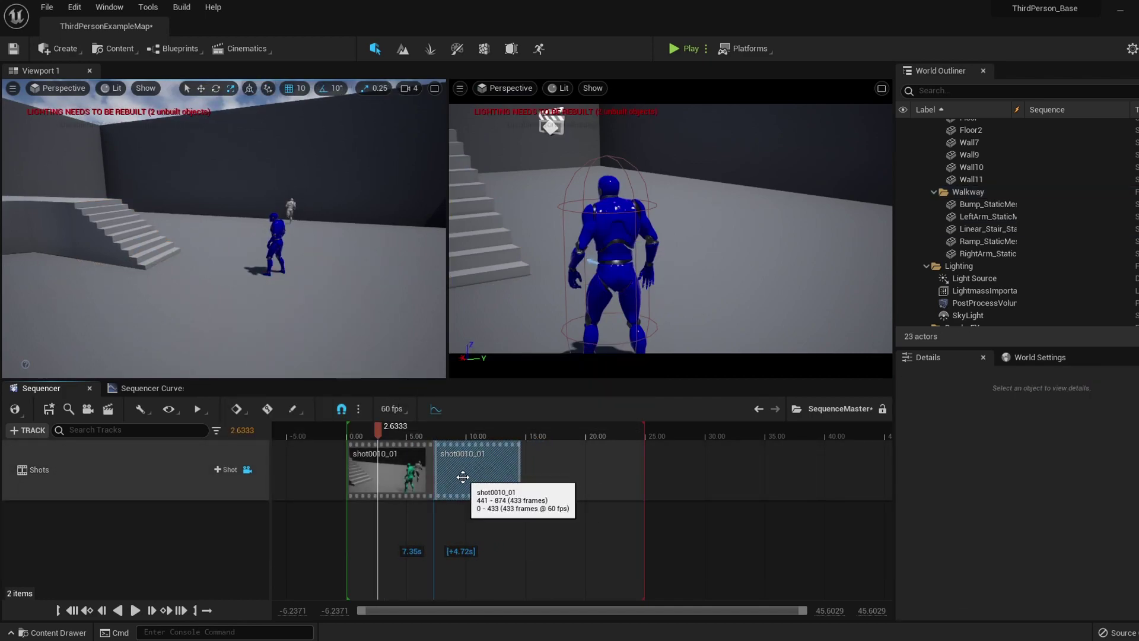
- Open the movie render settings for the whole SequenceMaster and close them again
{"action": "mouse_move", "coordinate": [378, 426]}
{"action": "left_mouse_down"}
{"action": "mouse_move", "coordinate": [497, 410]}
{"action": "mouse_move", "coordinate": [409, 420]}
{"action": "mouse_move", "coordinate": [461, 424]}
{"action": "mouse_move", "coordinate": [431, 438]}
{"action": "mouse_move", "coordinate": [377, 427]}
{"action": "left_mouse_up"}
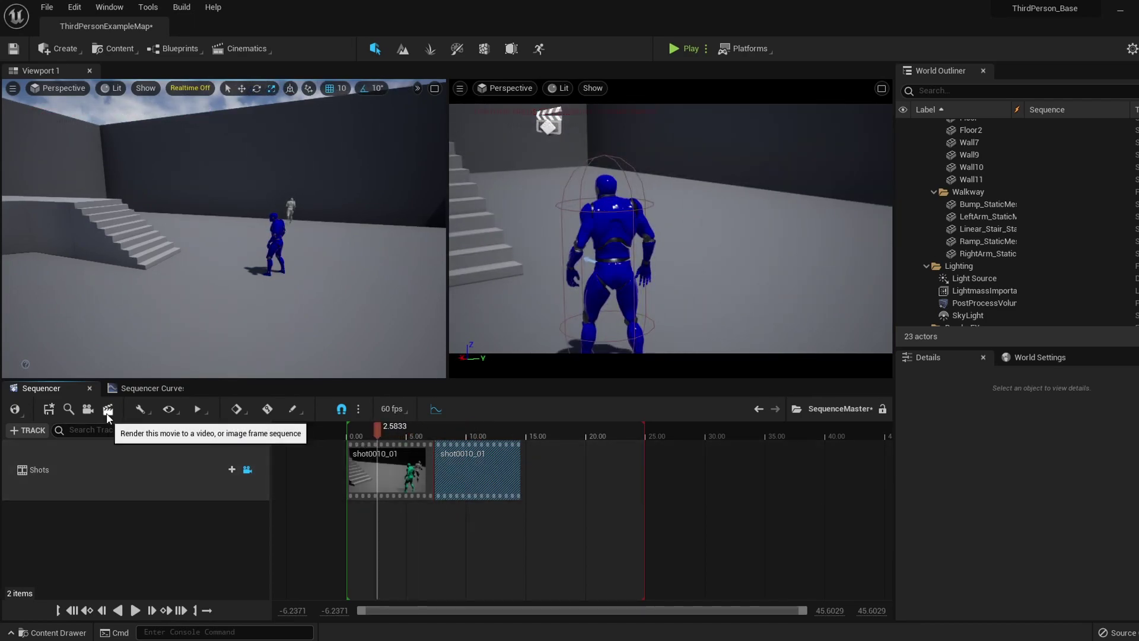
{"action": "left_click", "coordinate": [108, 411]}
{"action": "left_click", "coordinate": [734, 108]}
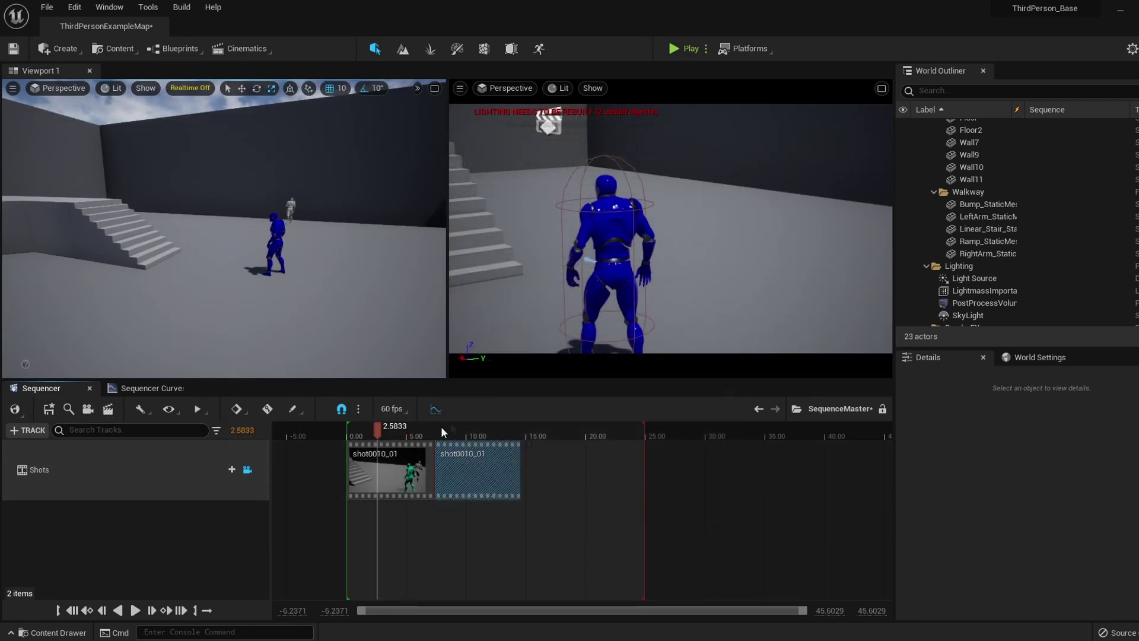
- Open the first shot0010_01, move the playhead to its start, and bring up its movie render settings
{"action": "mouse_move", "coordinate": [373, 431]}
{"action": "left_mouse_down"}
{"action": "mouse_move", "coordinate": [484, 433]}
{"action": "mouse_move", "coordinate": [360, 447]}
{"action": "left_mouse_up"}
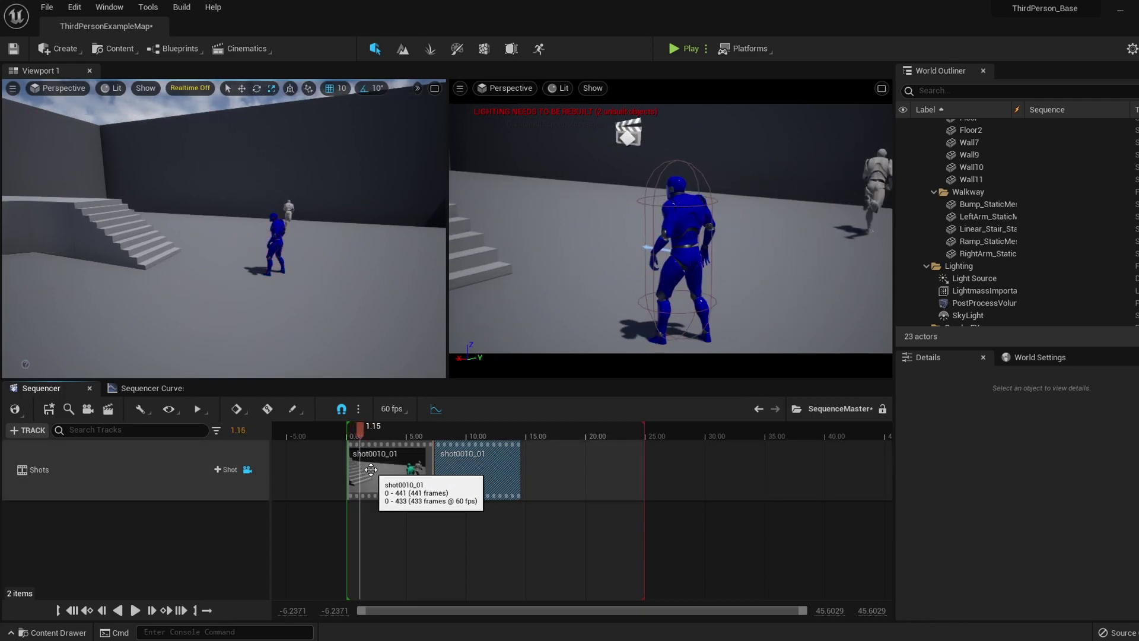
{"action": "double_click", "coordinate": [371, 469]}
{"action": "left_click_drag", "start_coordinate": [470, 433], "coordinate": [401, 439]}
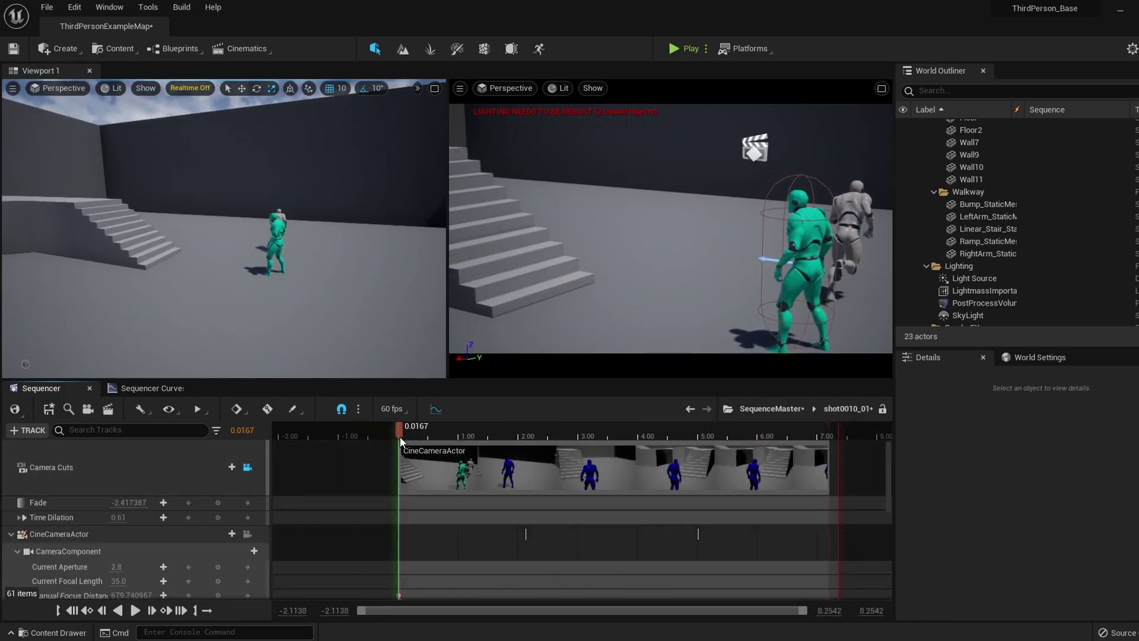
{"action": "left_click", "coordinate": [109, 409]}
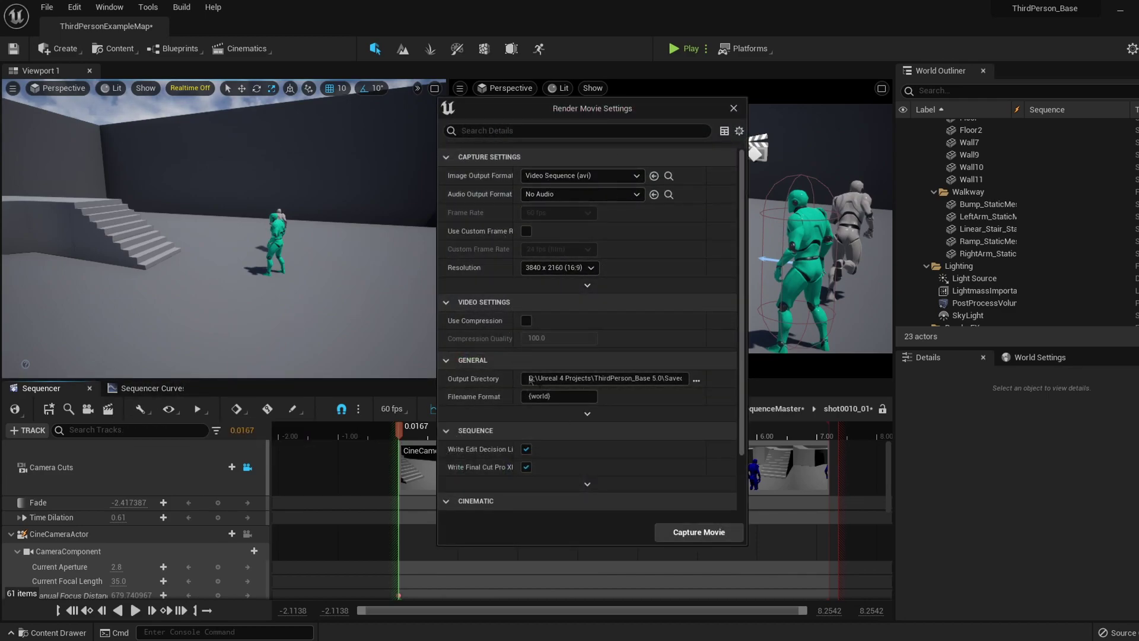